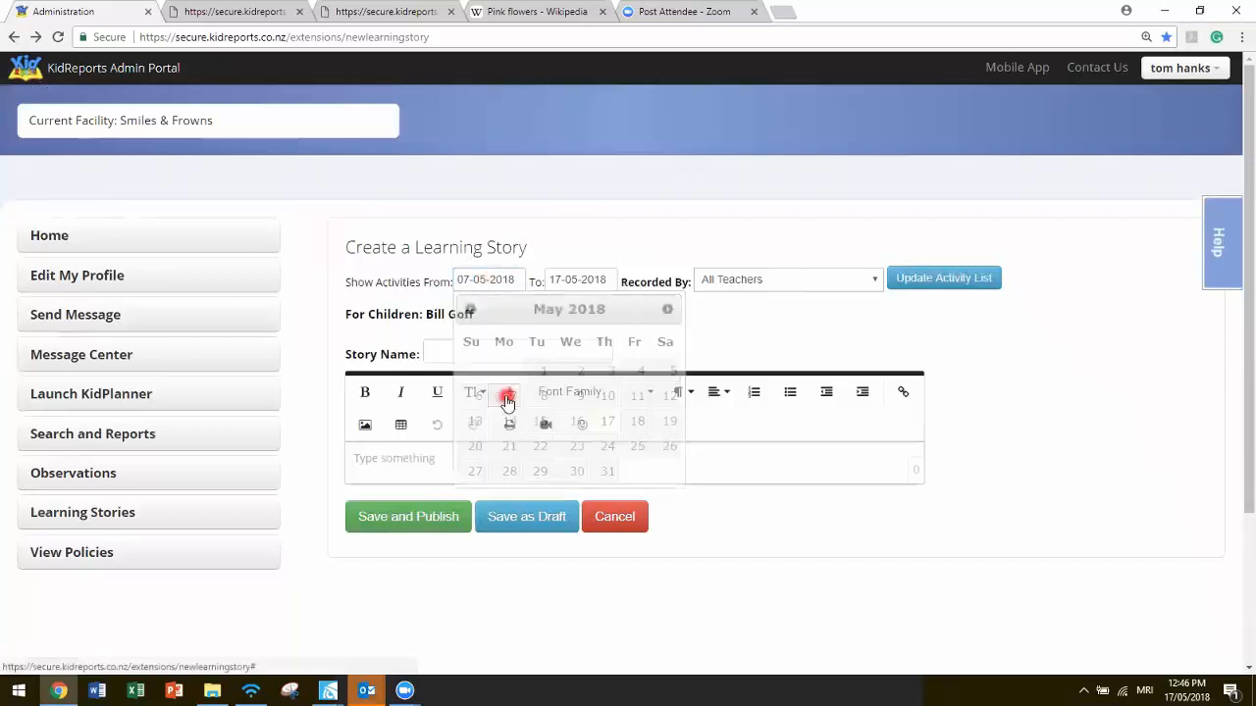
Load all teachers' activities from 07-05-2018 to 17-05-2018 into the story and delete the paving-stone picture under Activity Areas
click(914, 278)
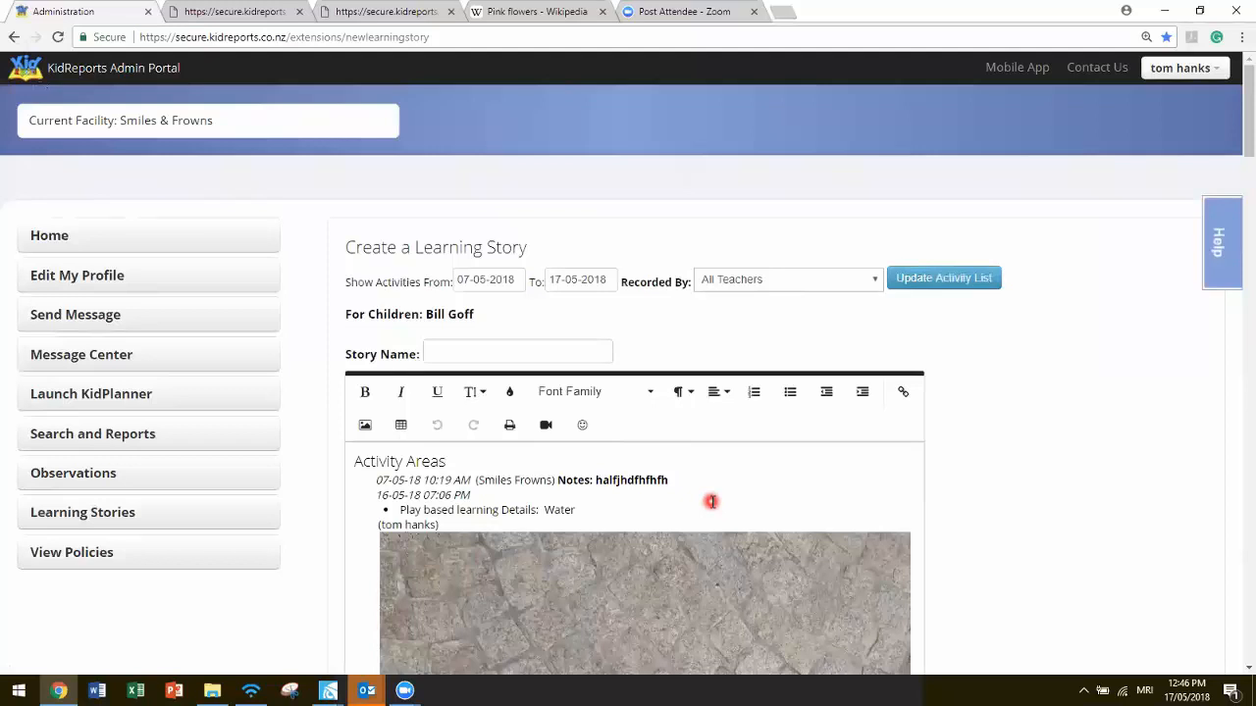
scroll(719, 502, down, 2)
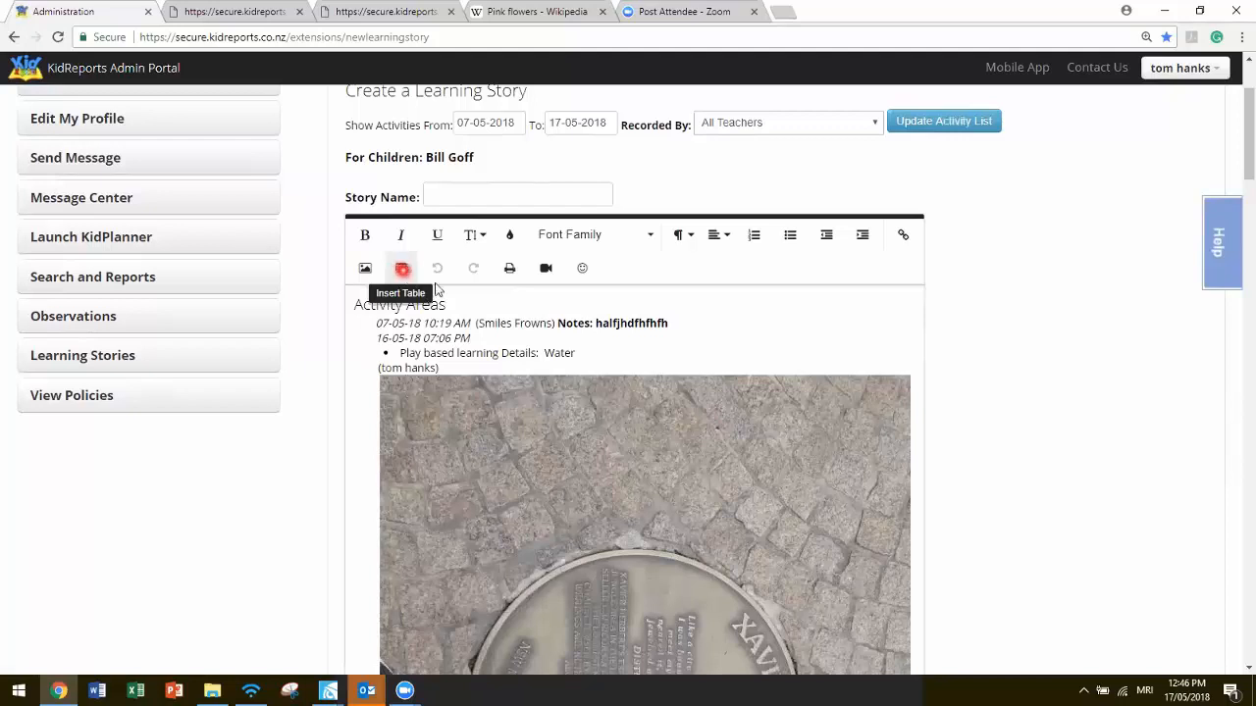
click(557, 448)
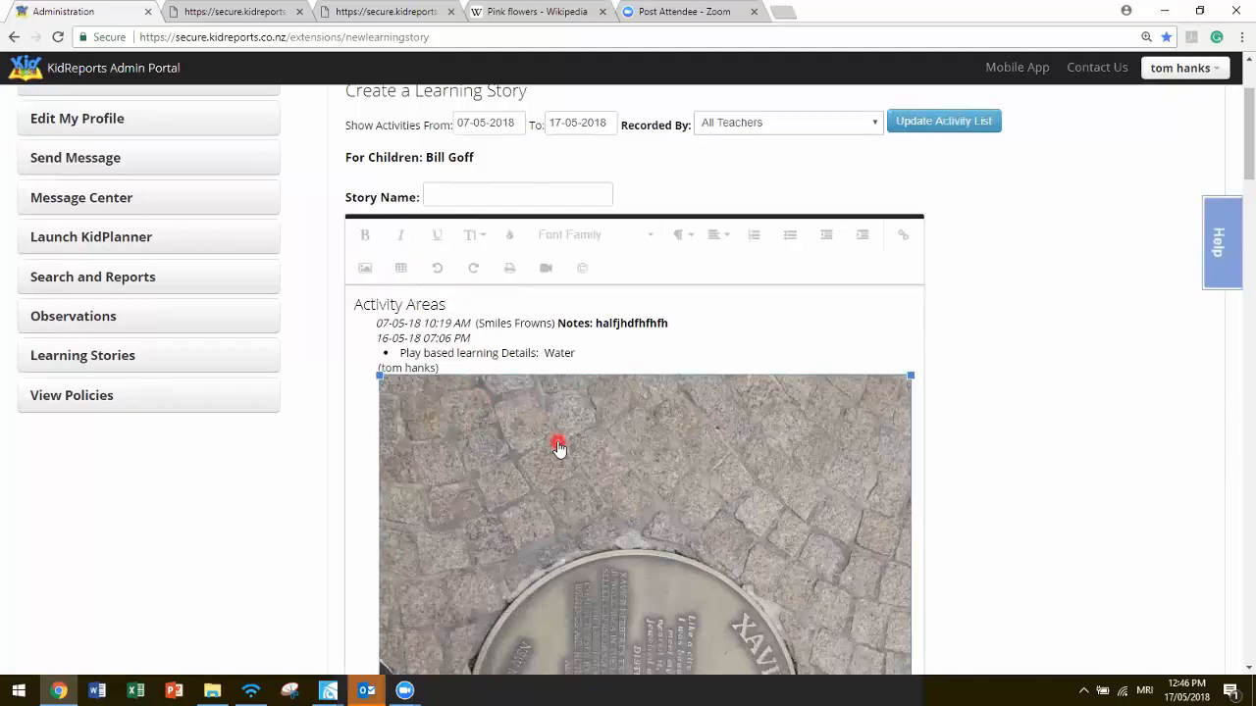
key(ctrl+v)
key(Delete)
Delete all the activity headings and notes above the pink and yellow flower picture
click(443, 367)
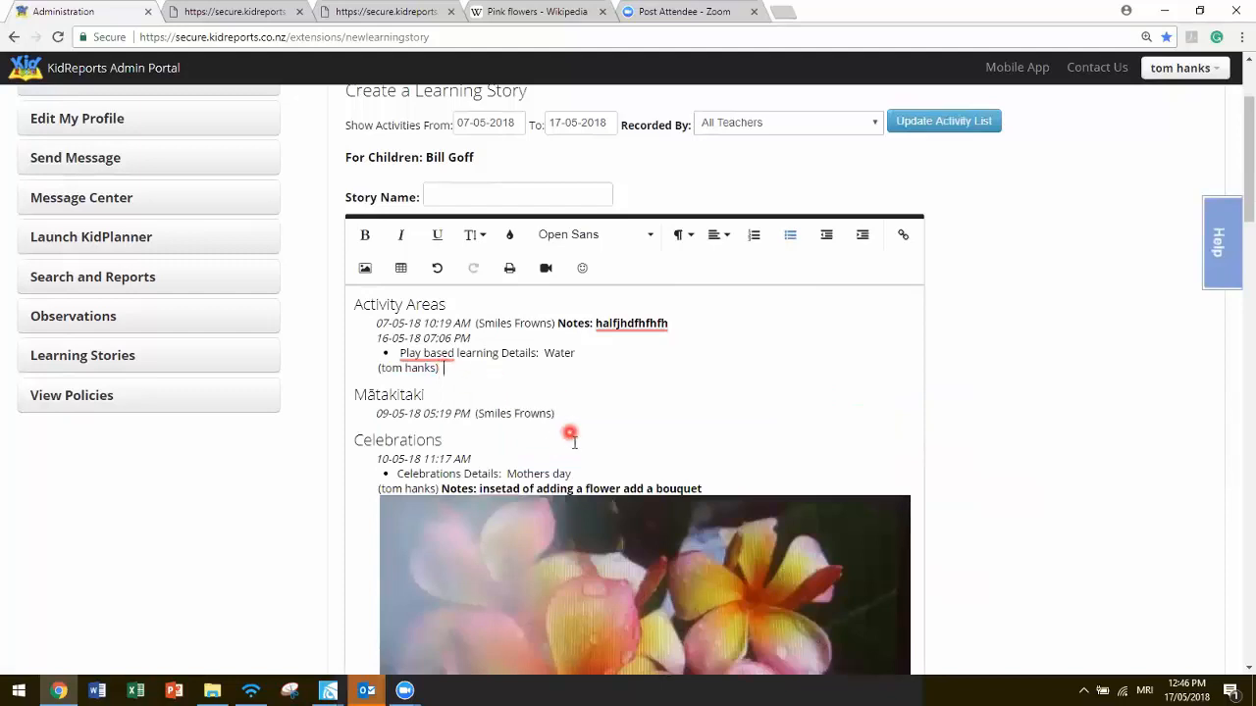
drag(712, 487, 364, 306)
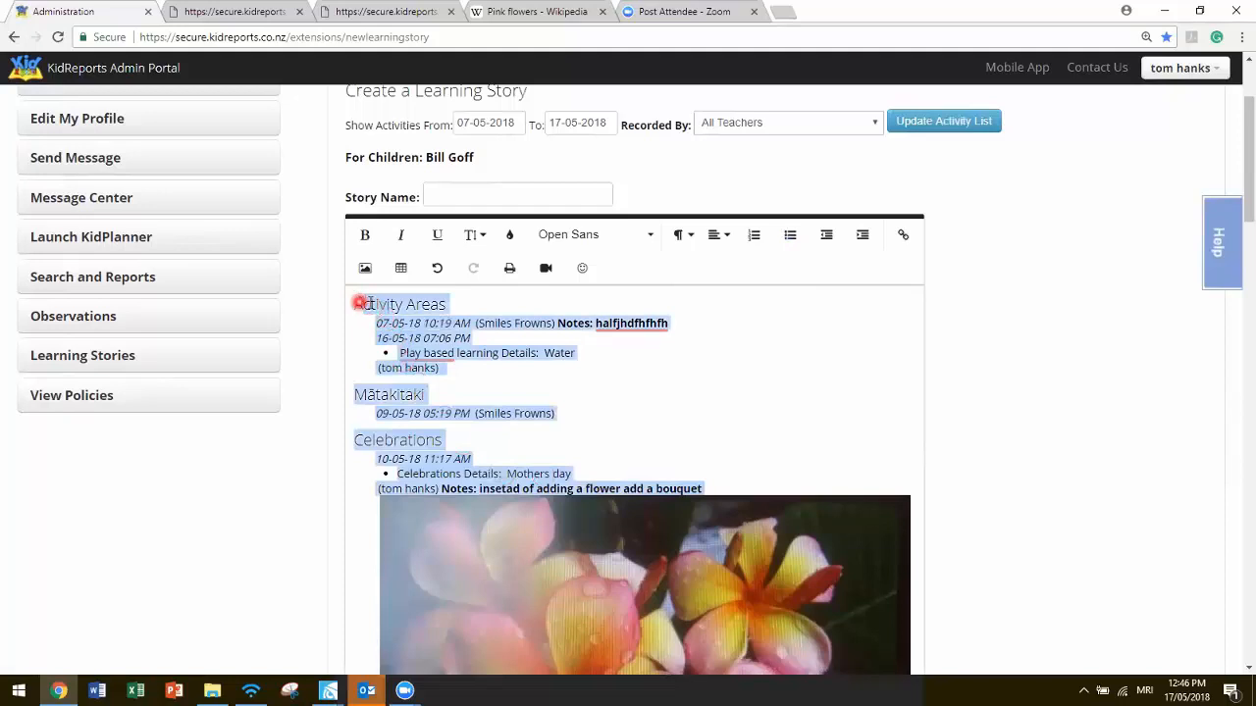
key(Delete)
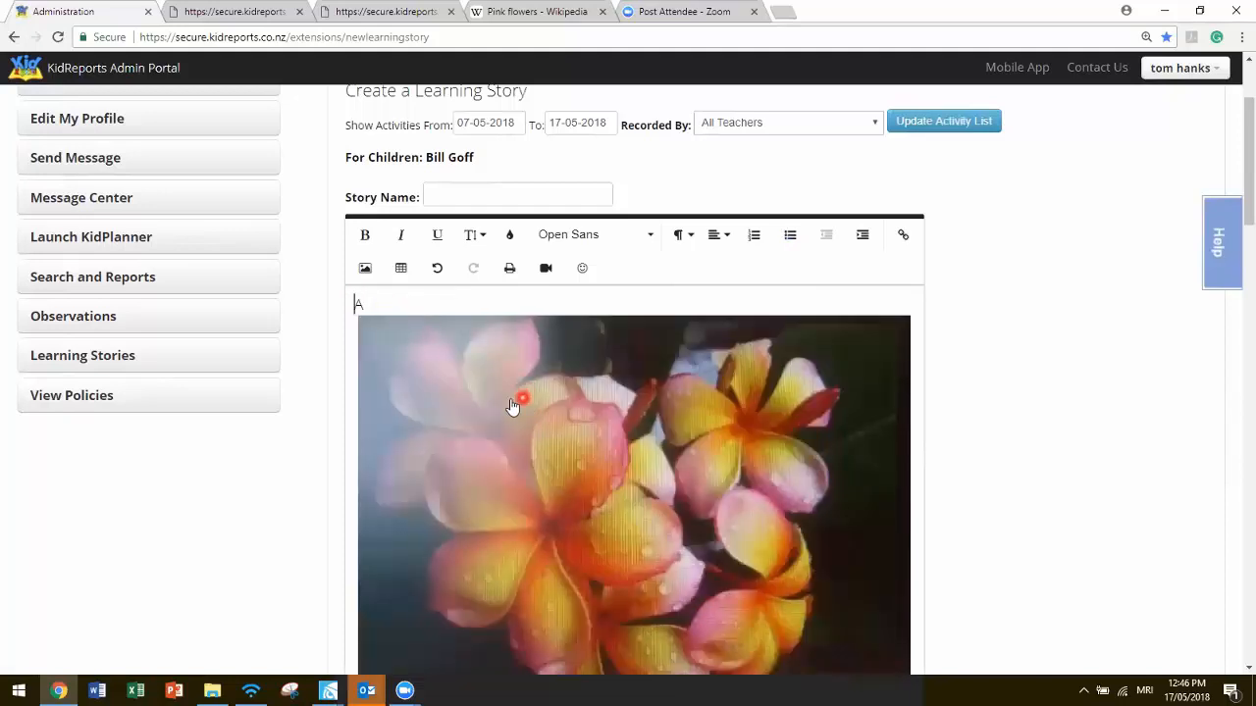
key(Delete)
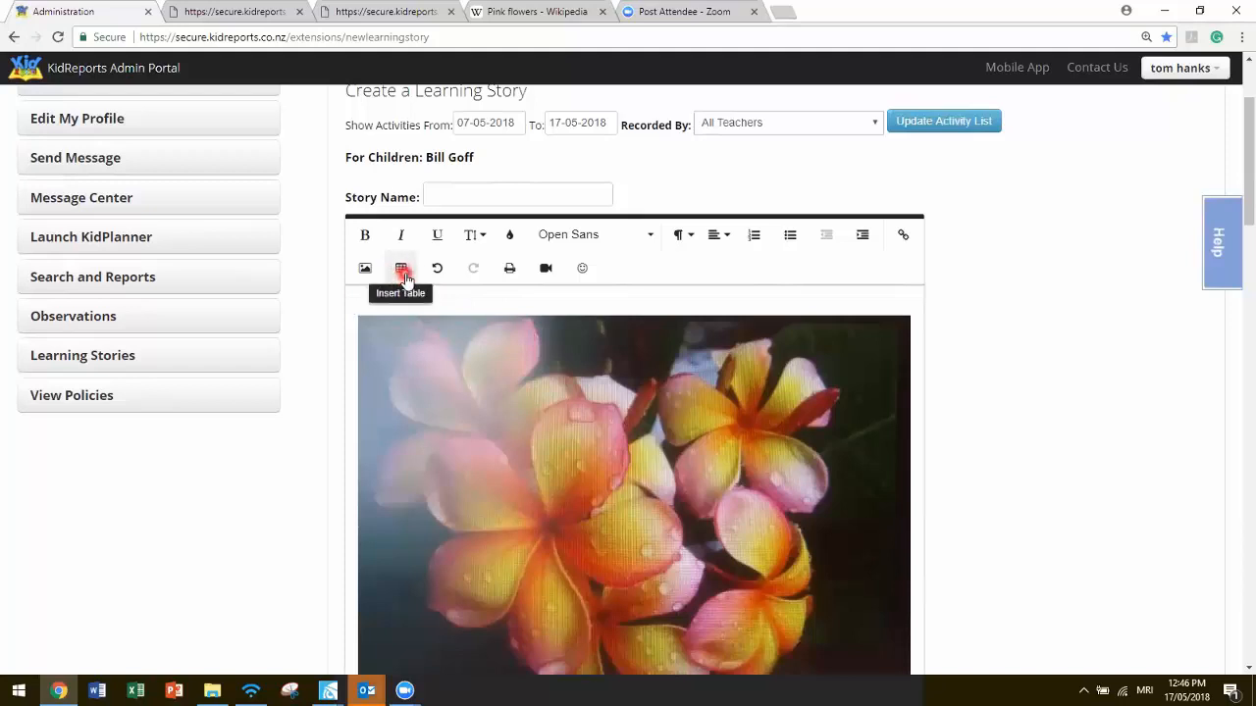
Insert a 2 × 2 table on the empty line above the flower picture
click(366, 301)
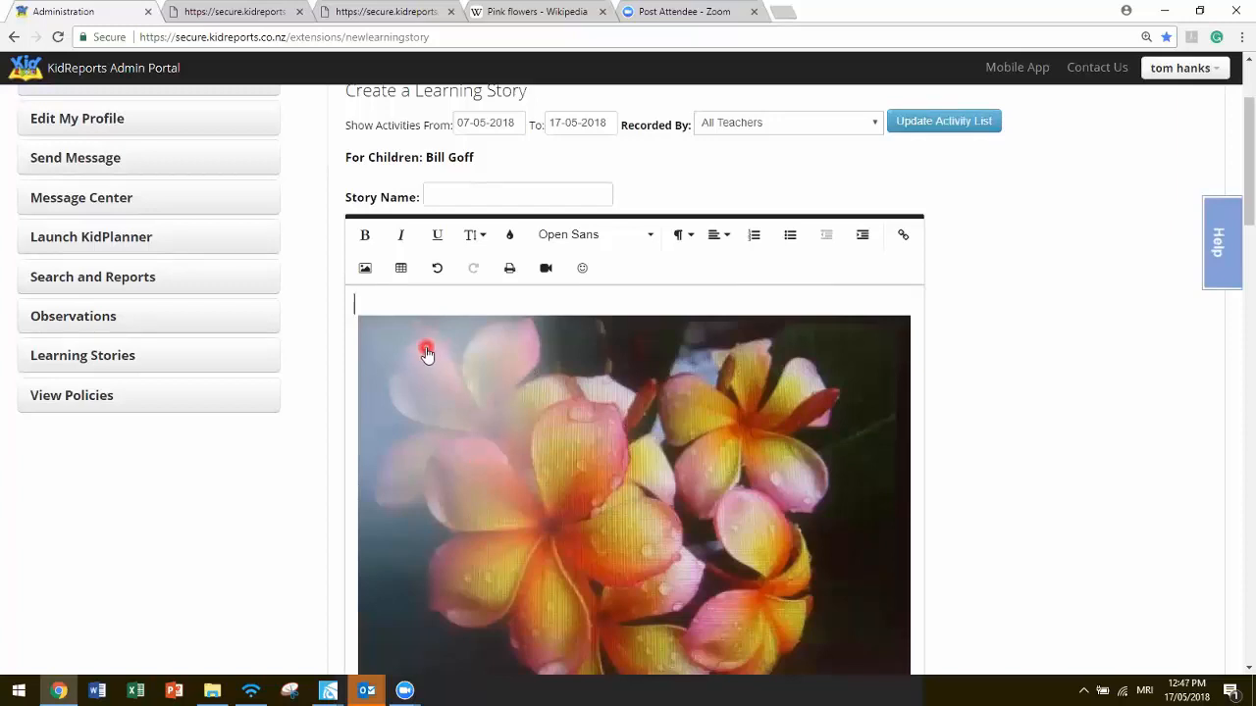
click(401, 274)
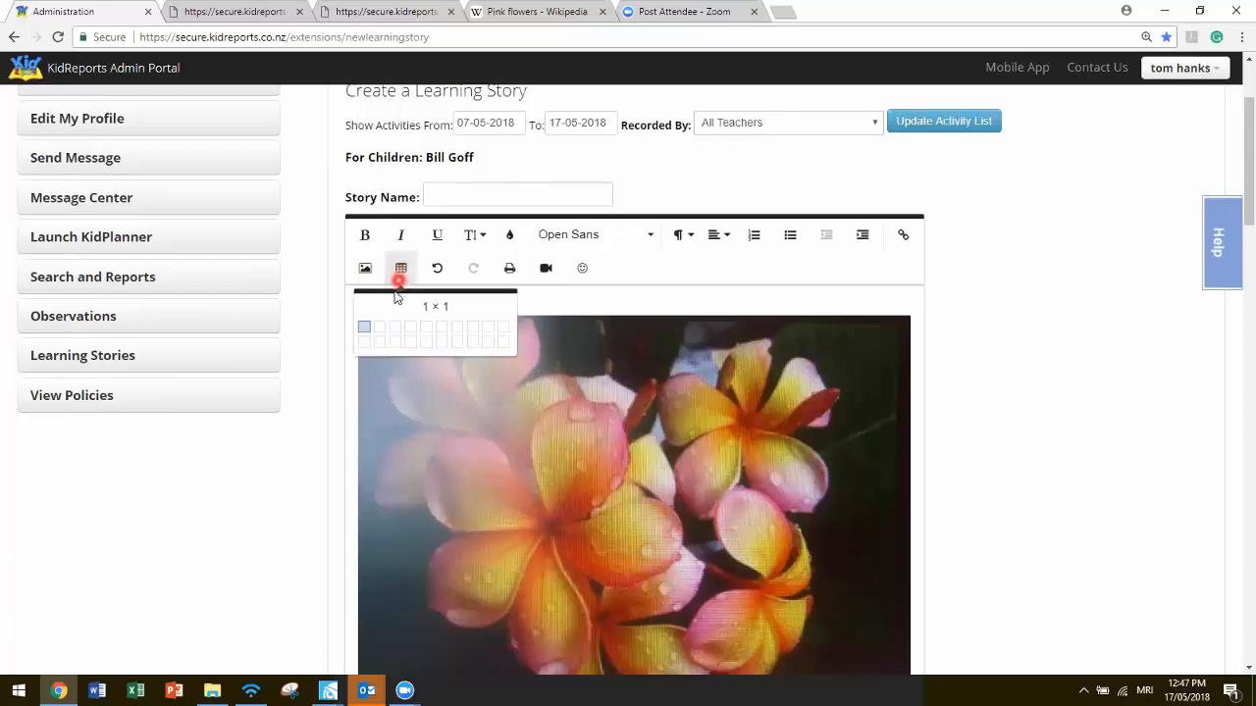
click(381, 341)
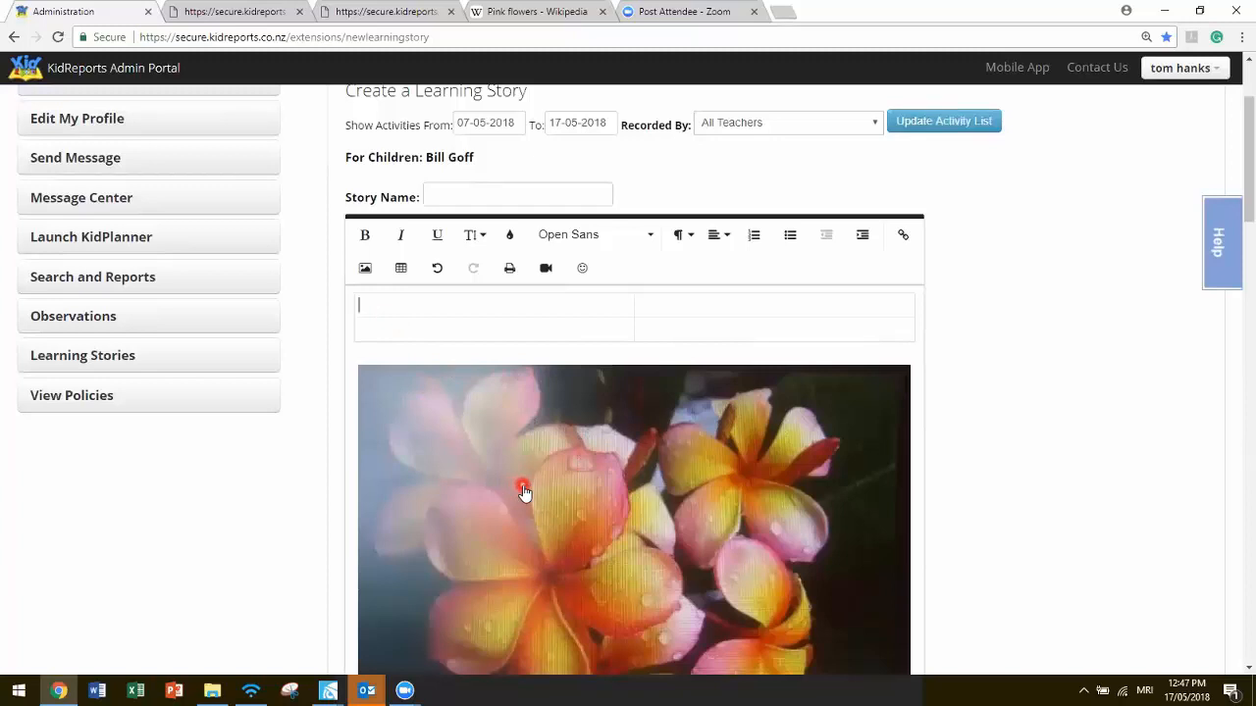
Move the pink and yellow flower picture into the table's first cell and shrink it to about half the cell's width
drag(524, 493, 518, 310)
click(672, 605)
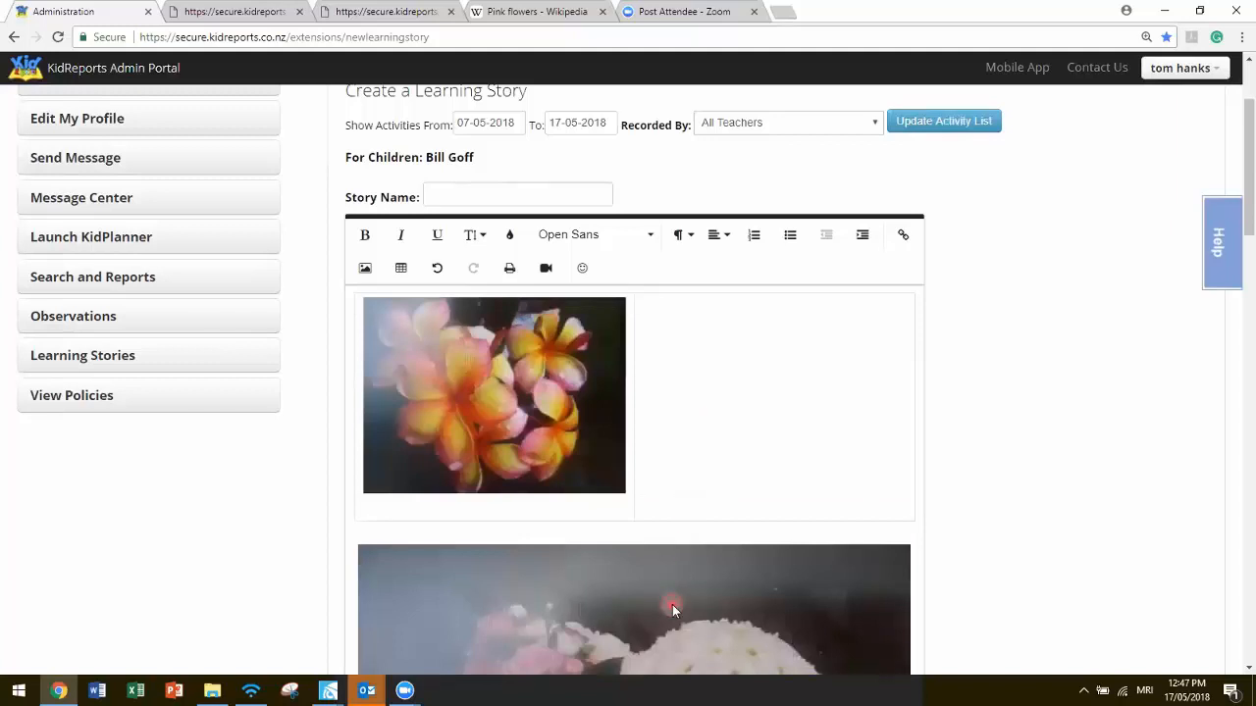
click(672, 605)
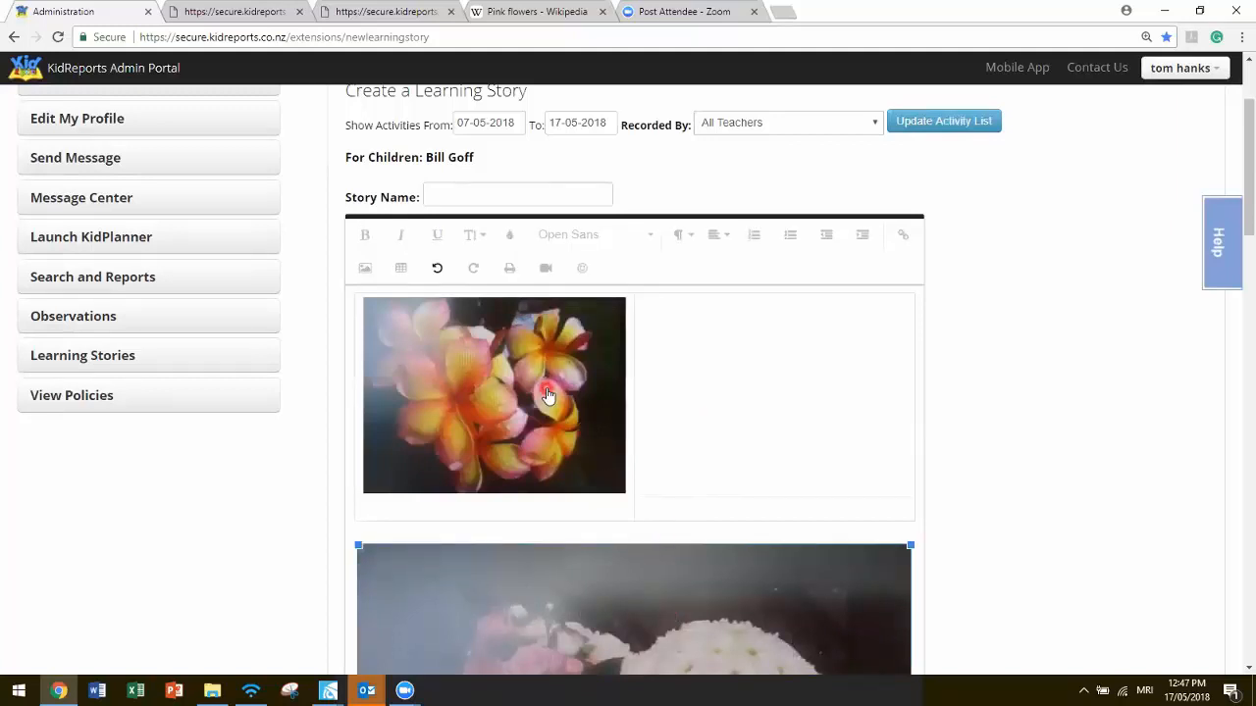
click(549, 395)
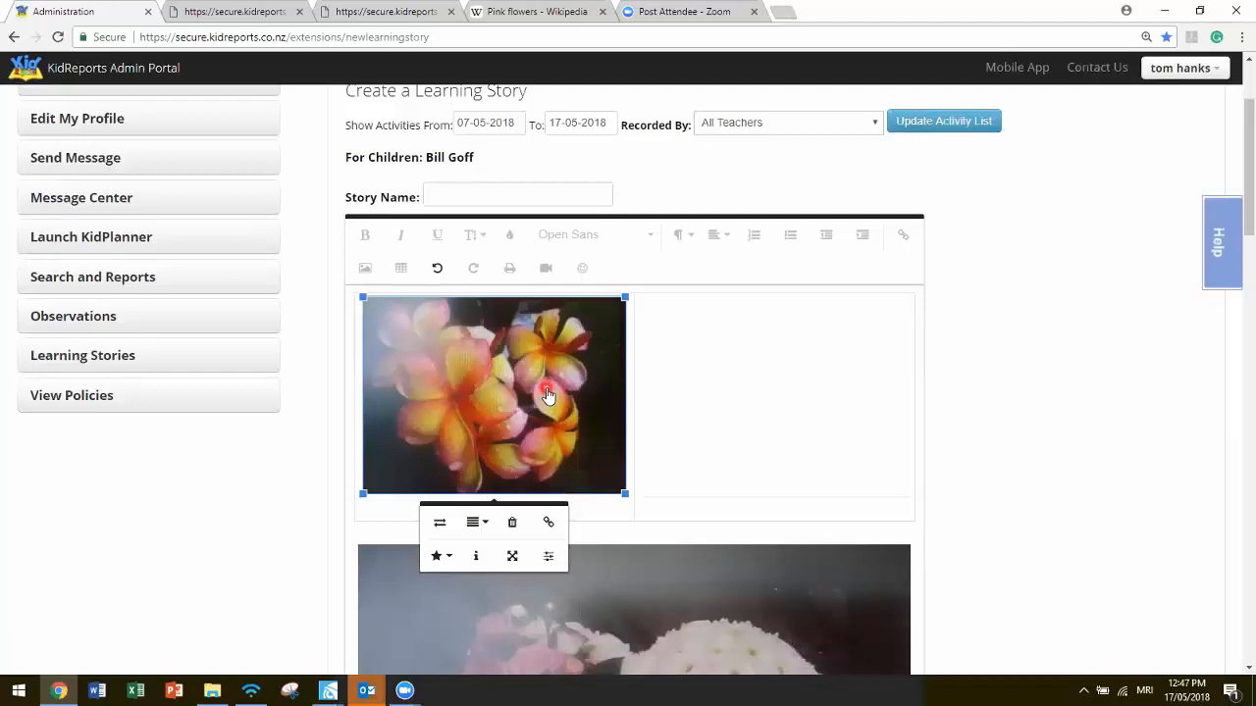
drag(625, 494, 511, 442)
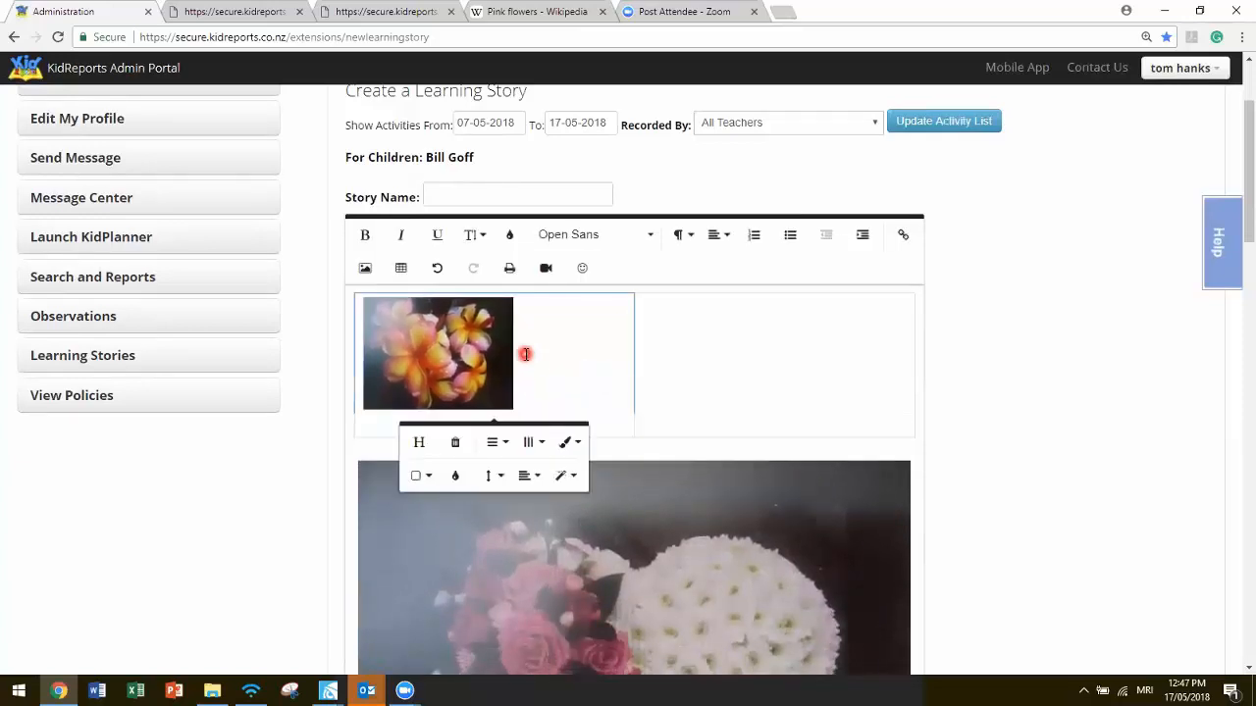
Write "This picture is reallyu nice and i wish i had this flower in my house." beside the picture in the first cell
click(629, 365)
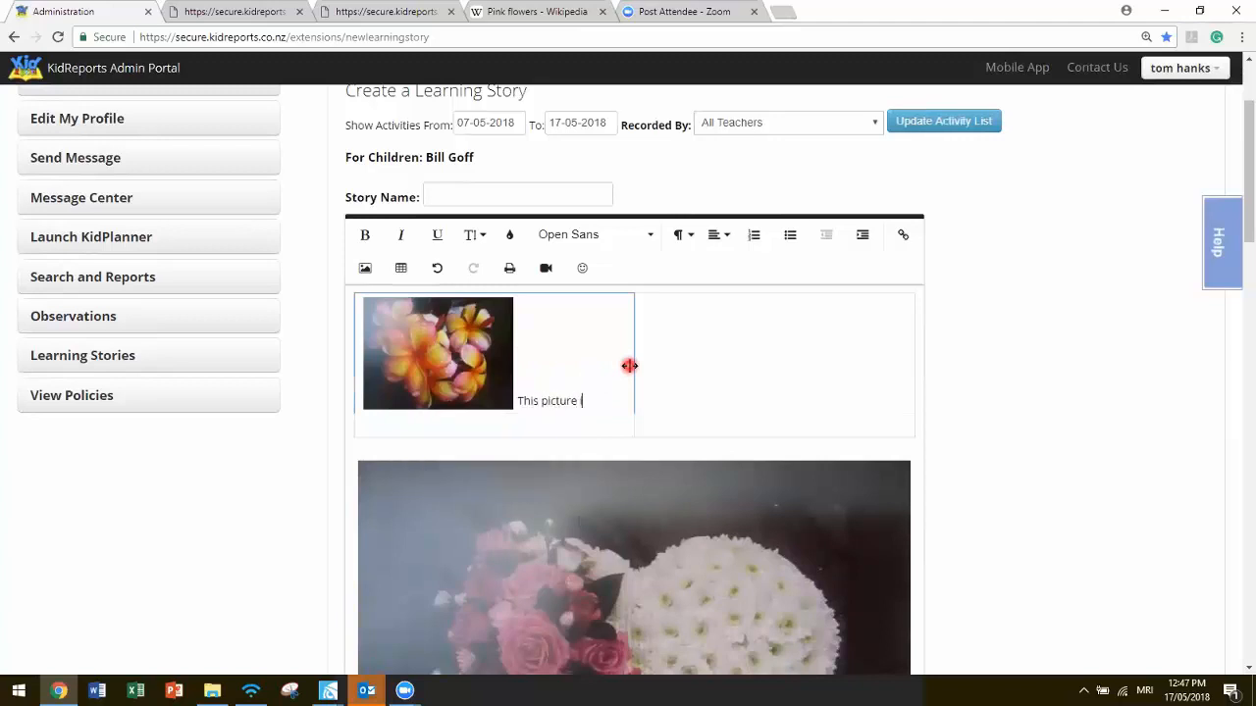
text(nice )
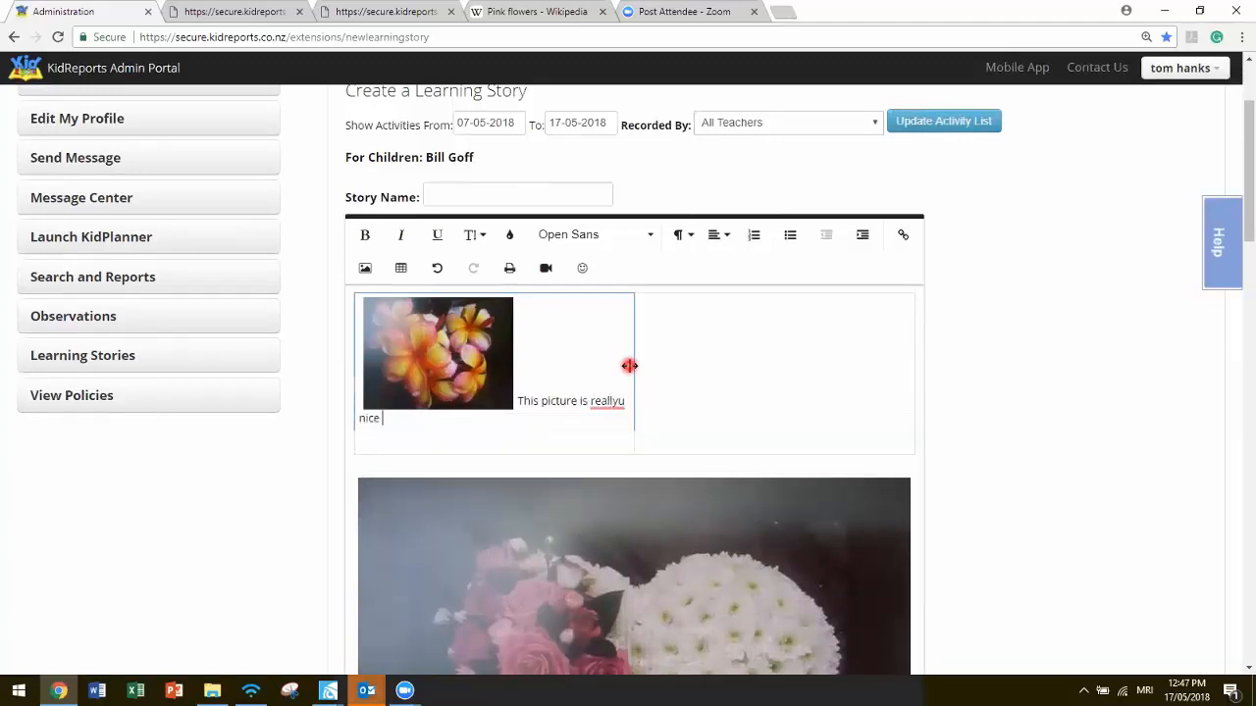
text(and i wish i had thie)
key(BackSpace)
text(s flower in m)
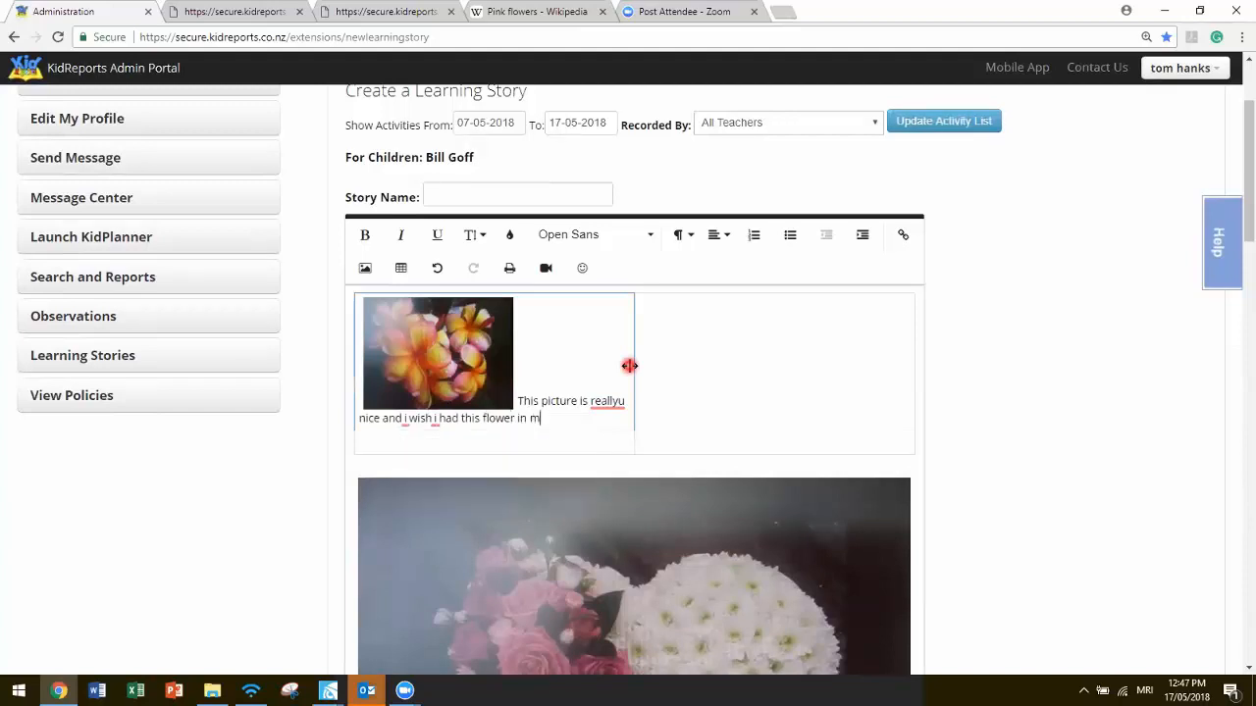
text(y house .)
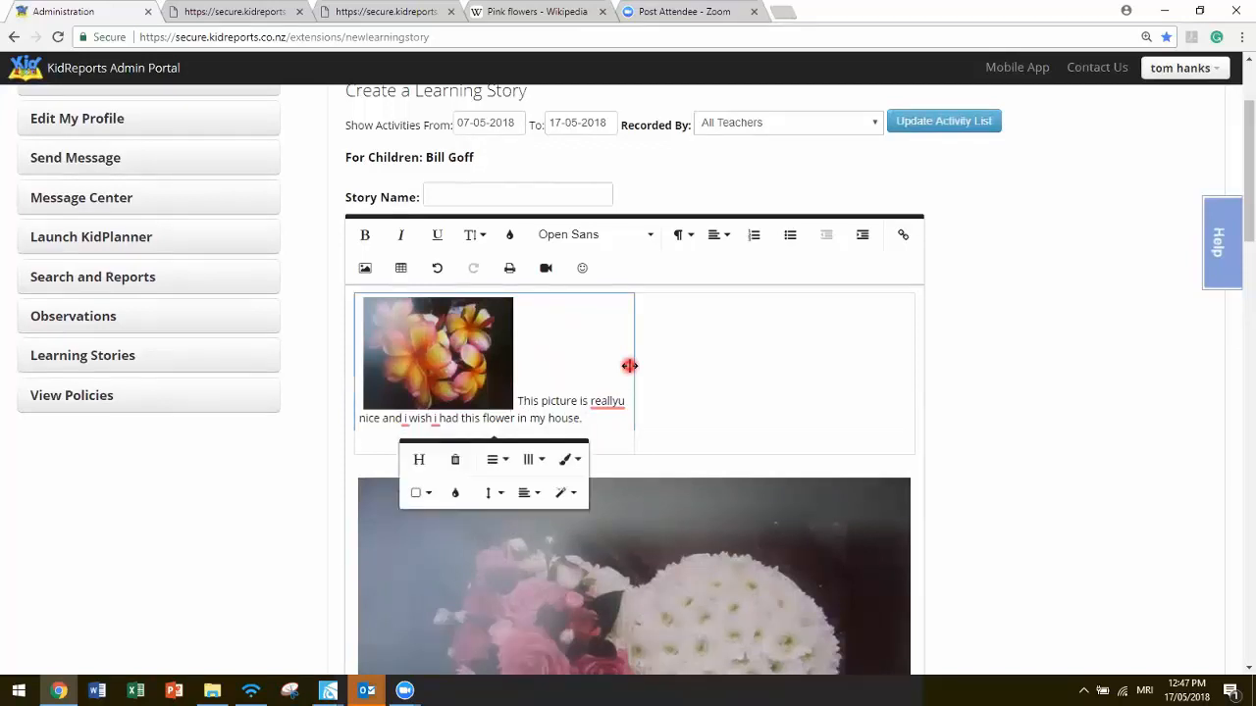
mouse_move(518, 402)
mouse_down()
mouse_move(637, 407)
mouse_move(530, 400)
mouse_move(621, 410)
mouse_move(592, 415)
mouse_up()
click(593, 414)
click(547, 370)
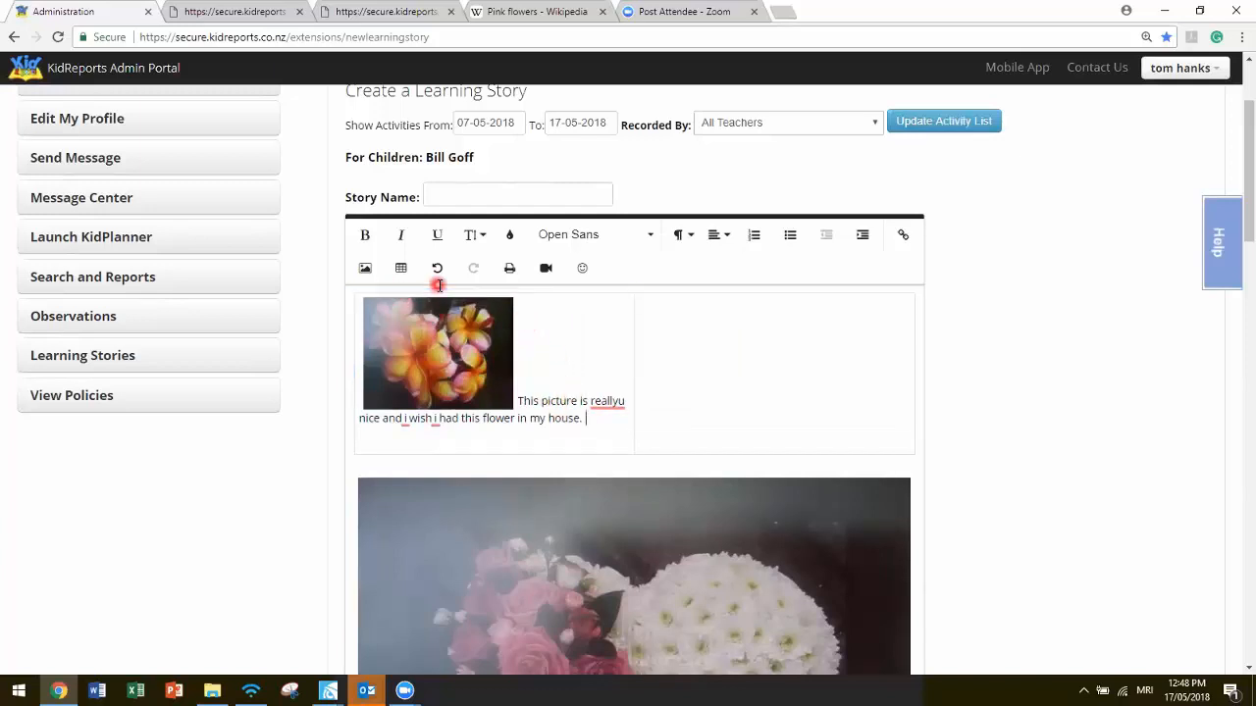
Try the Break Text display on the flower picture and return it to Inline
click(450, 358)
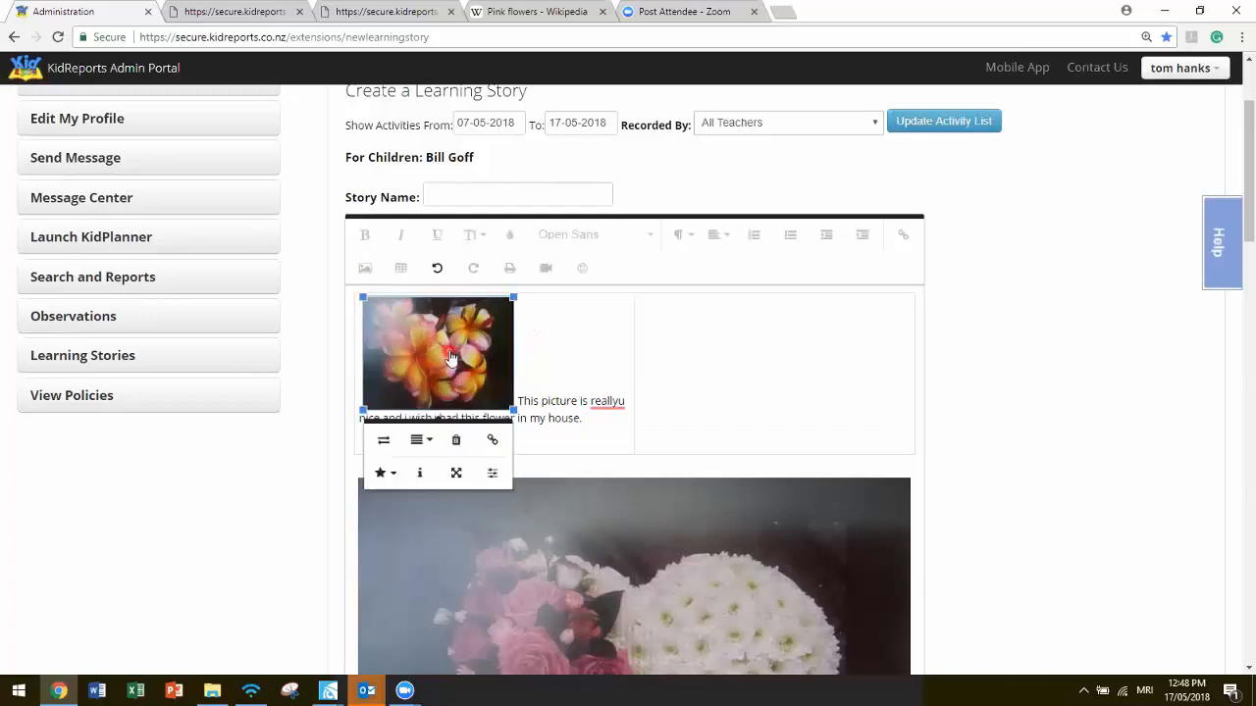
click(387, 475)
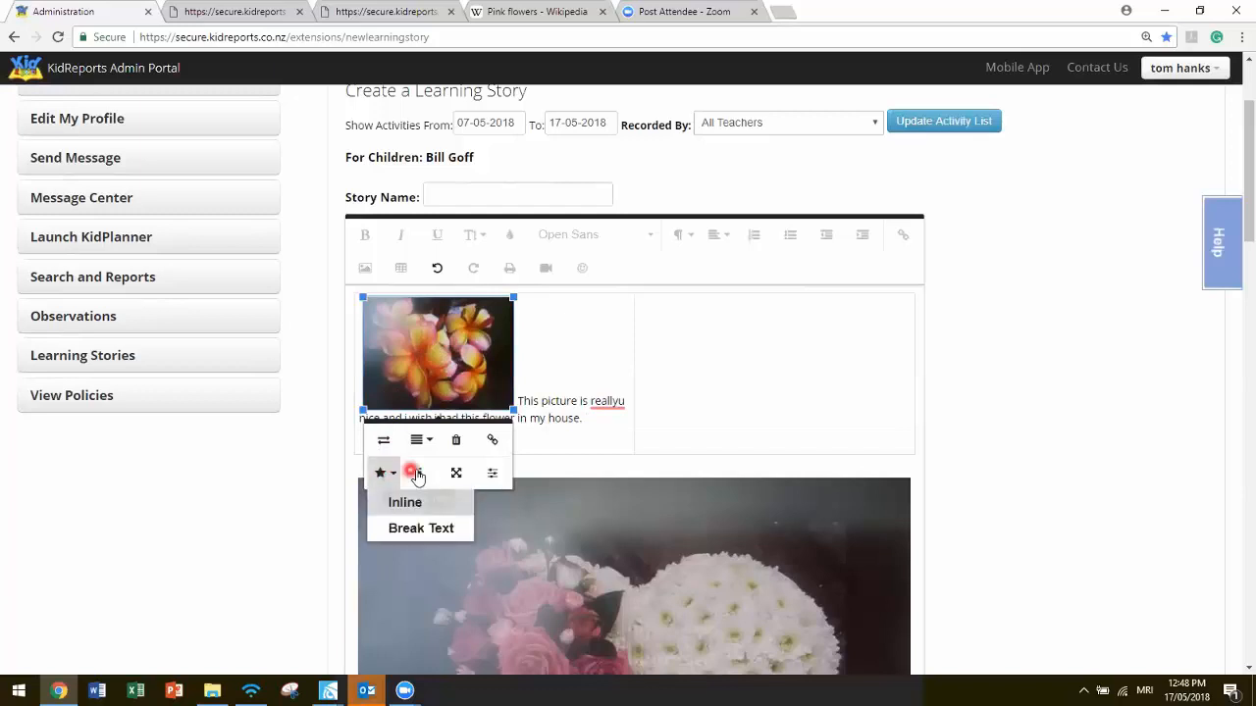
click(402, 530)
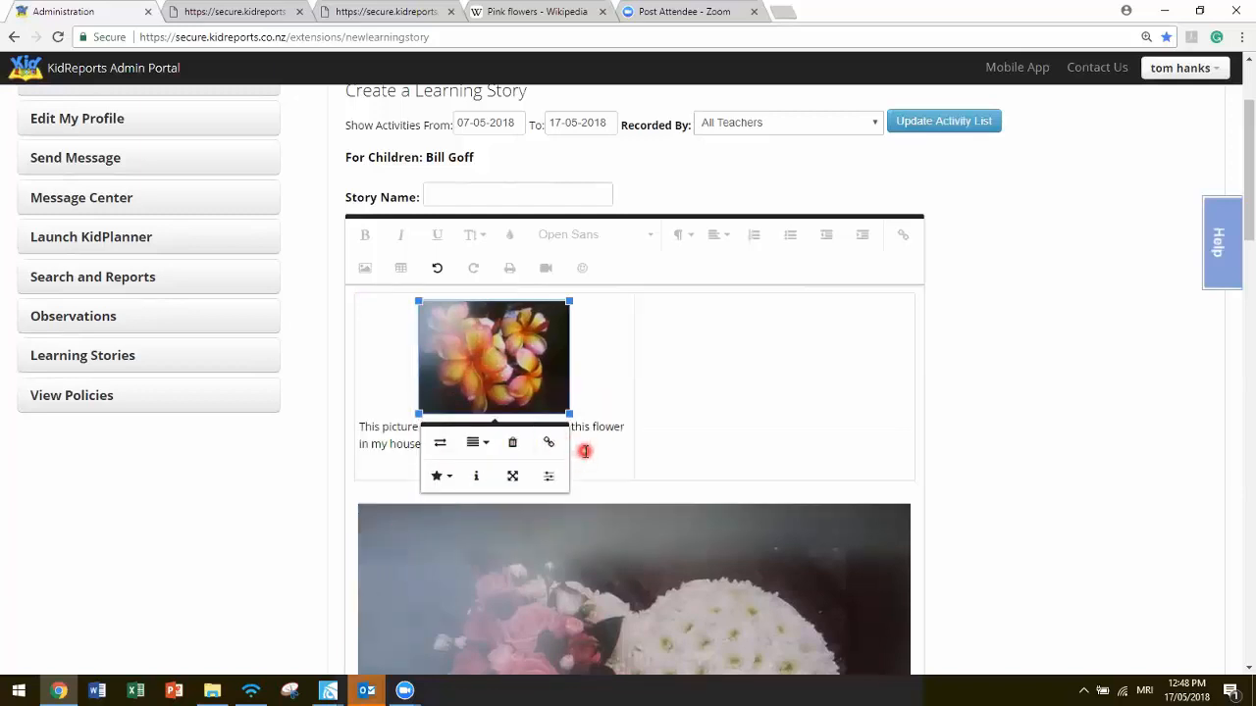
click(438, 476)
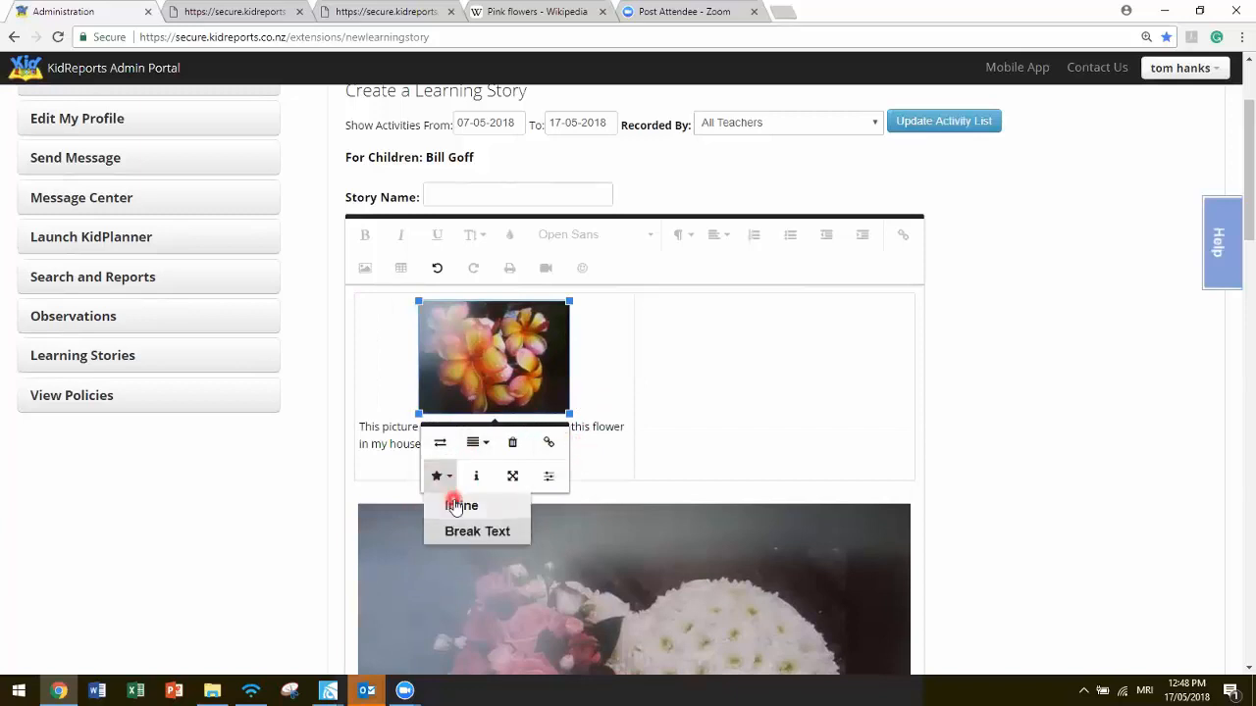
click(459, 506)
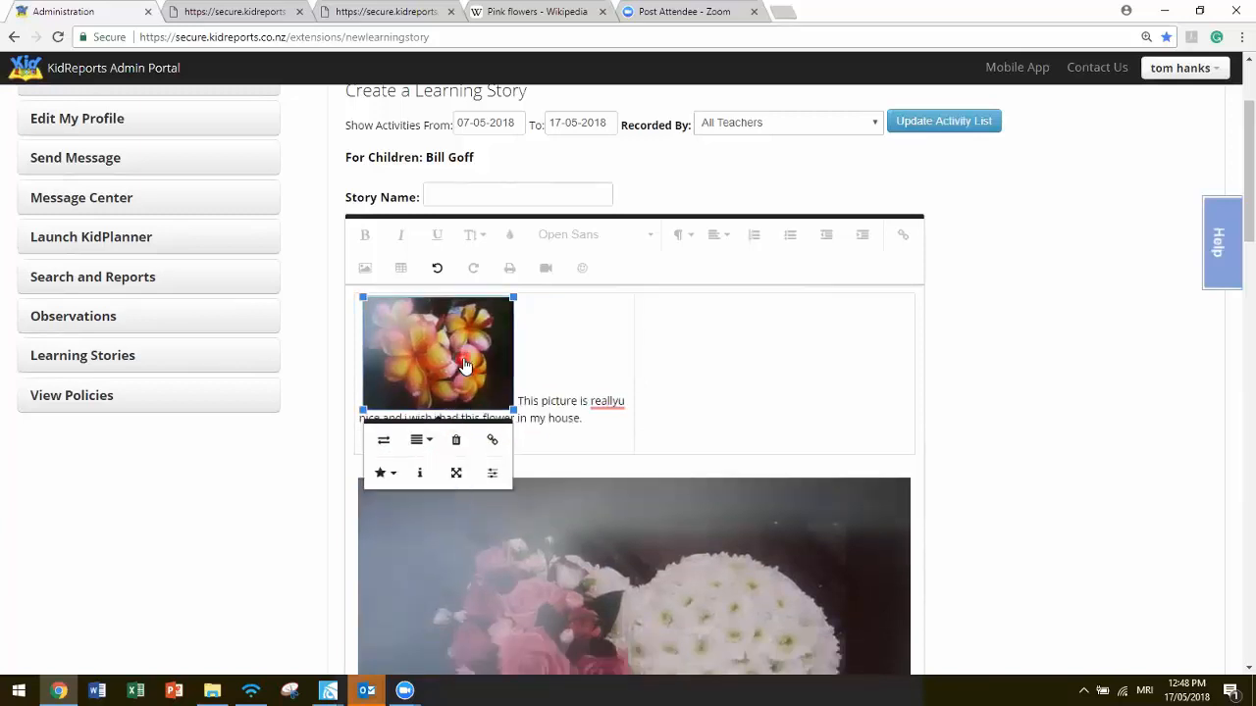
Set the flower picture's display to Break Text and place it below the caption text in the first cell
click(382, 473)
click(417, 522)
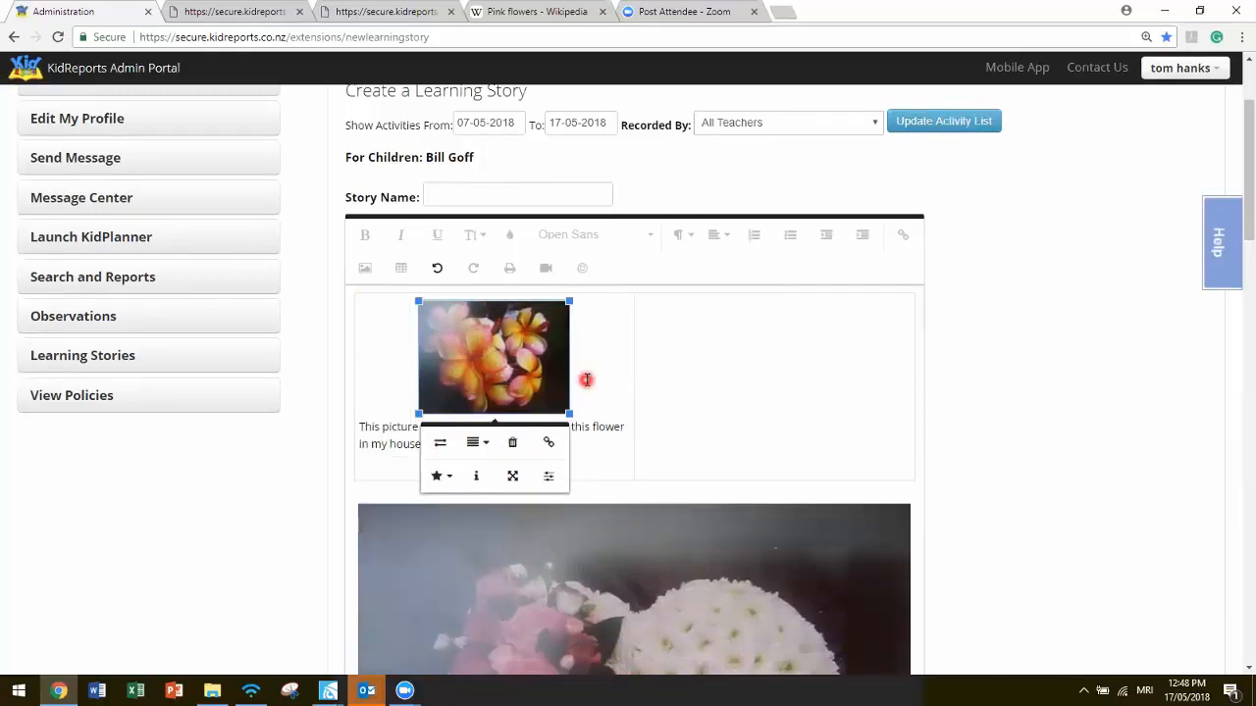
click(583, 383)
click(415, 410)
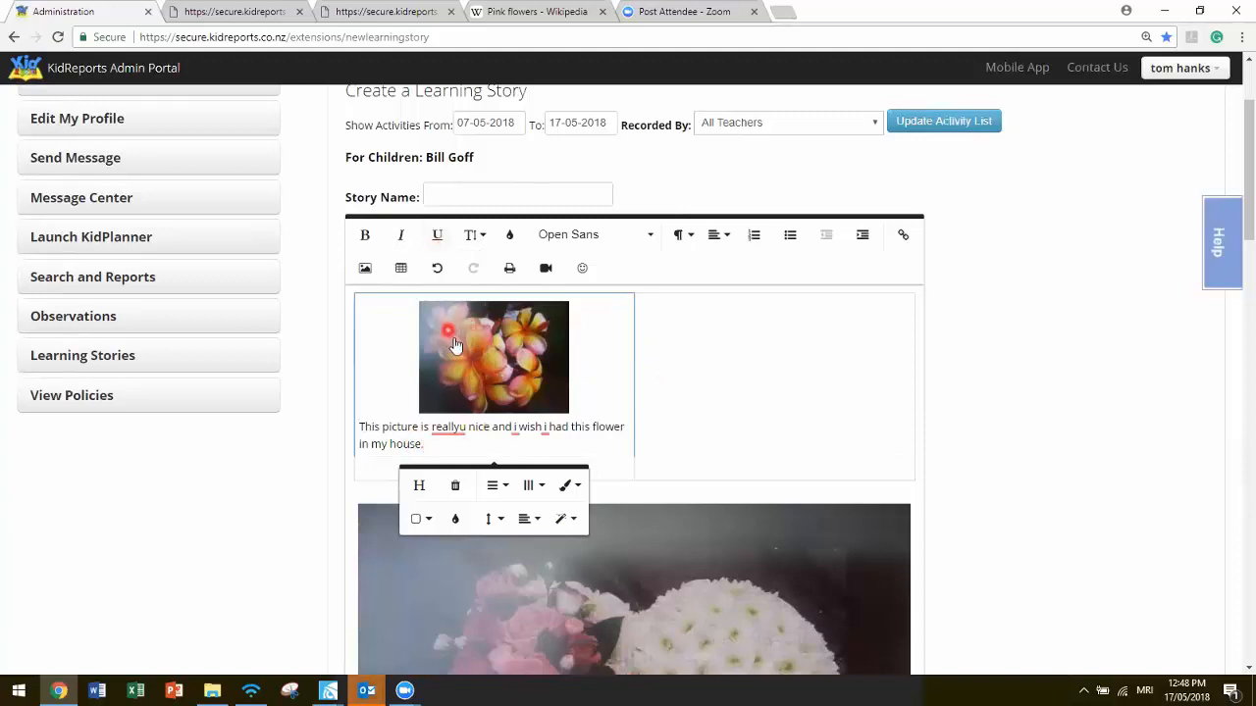
click(447, 444)
drag(449, 446, 449, 448)
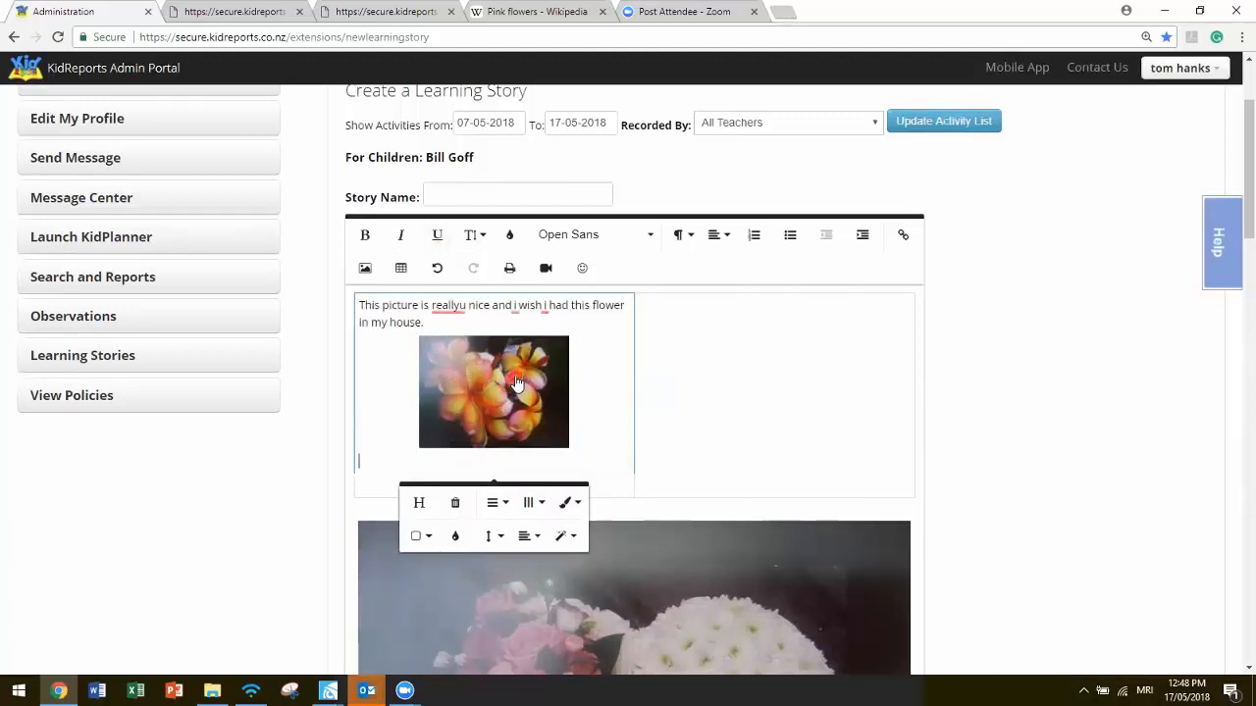
Set the flower picture's display to Inline and insert an empty line above the table
click(483, 414)
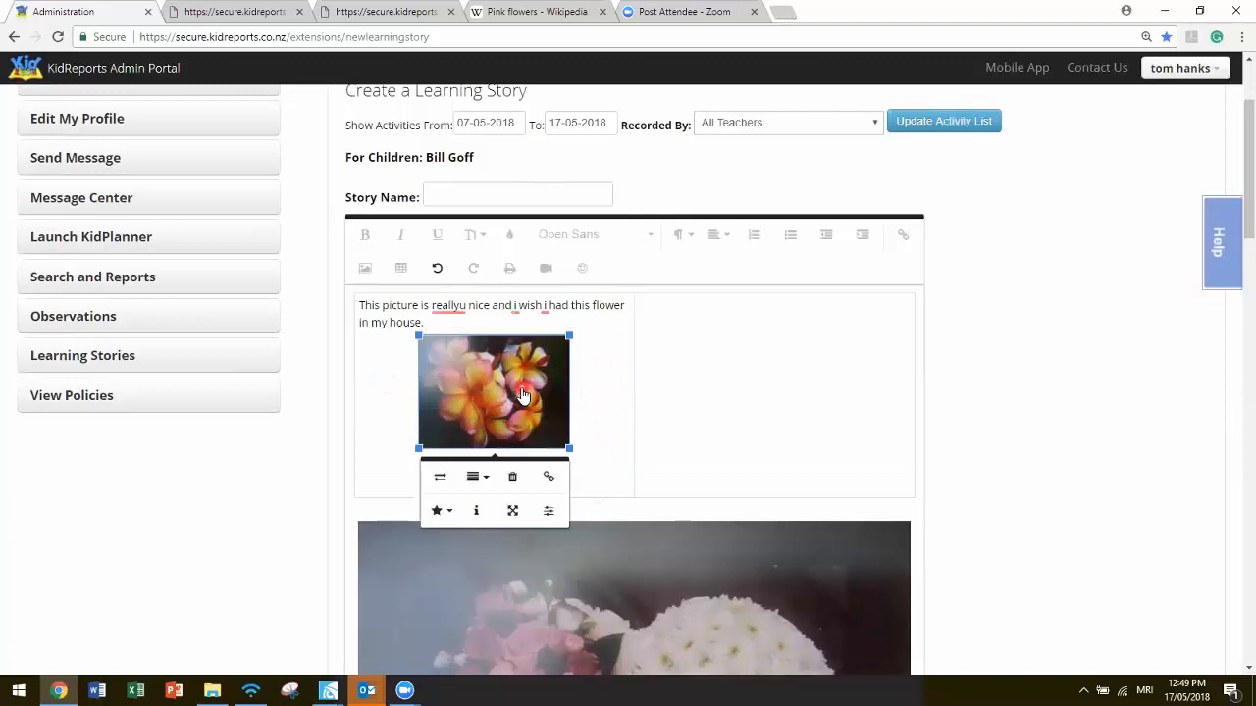
click(436, 508)
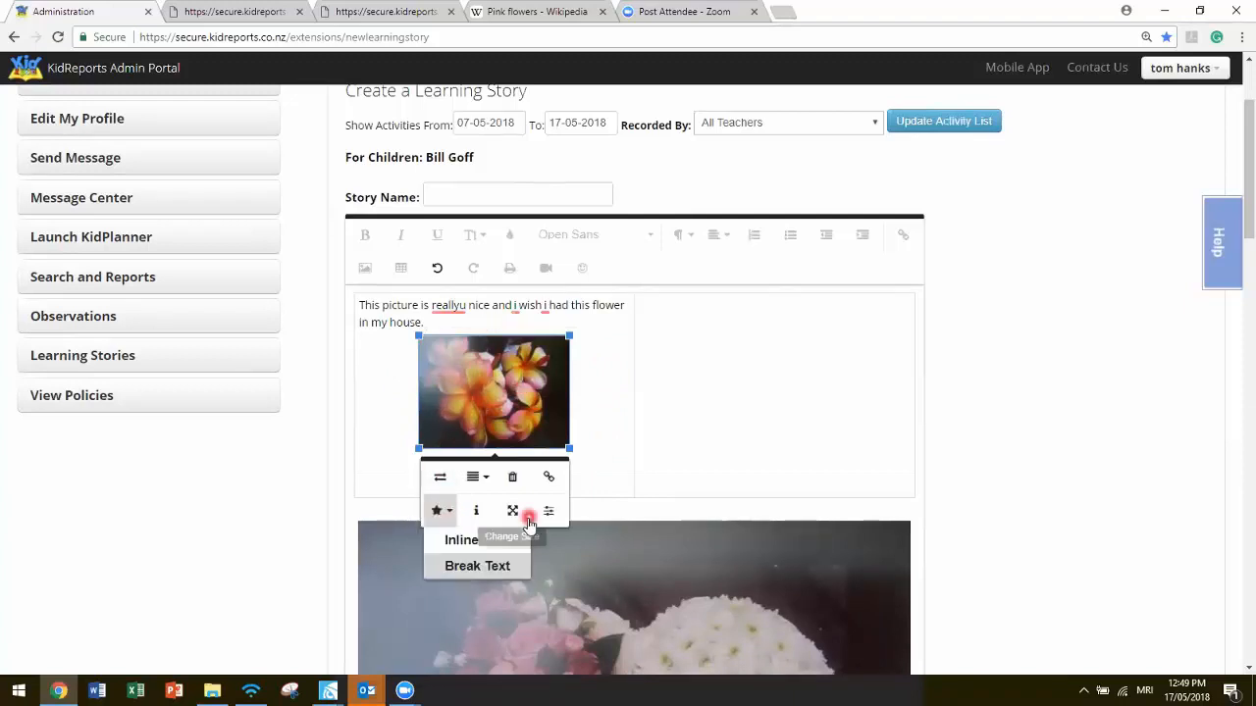
click(476, 543)
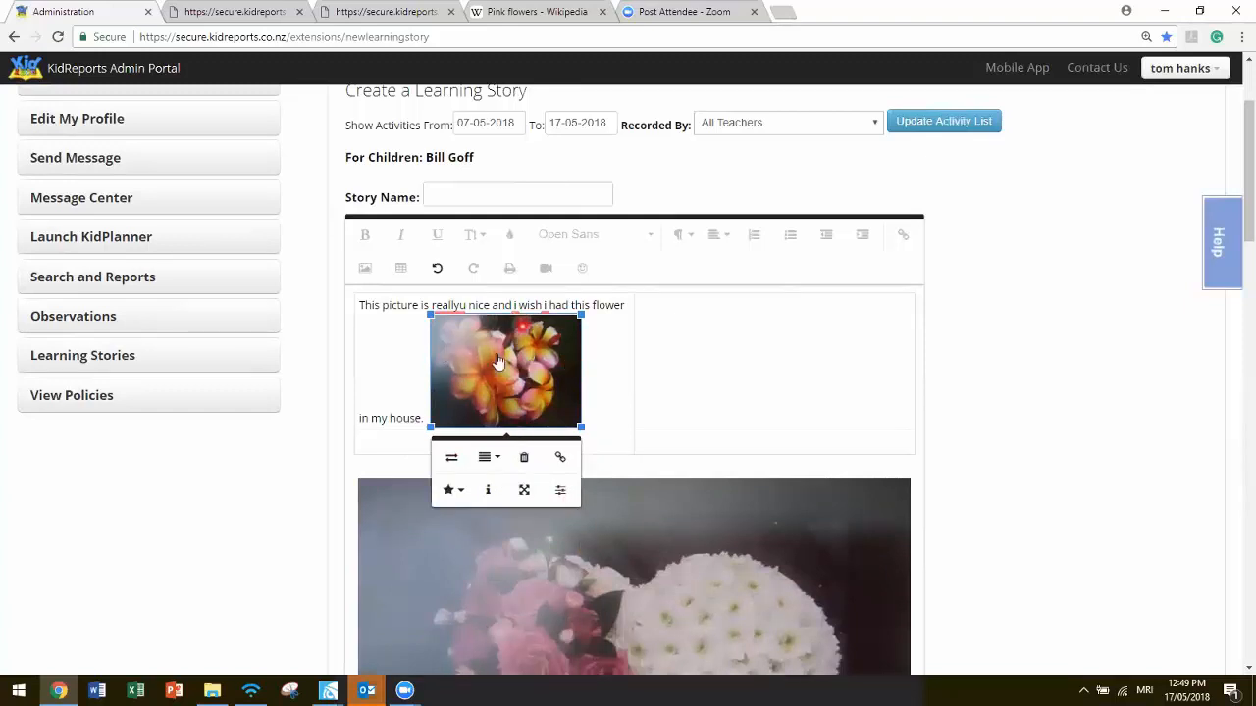
drag(491, 345, 524, 390)
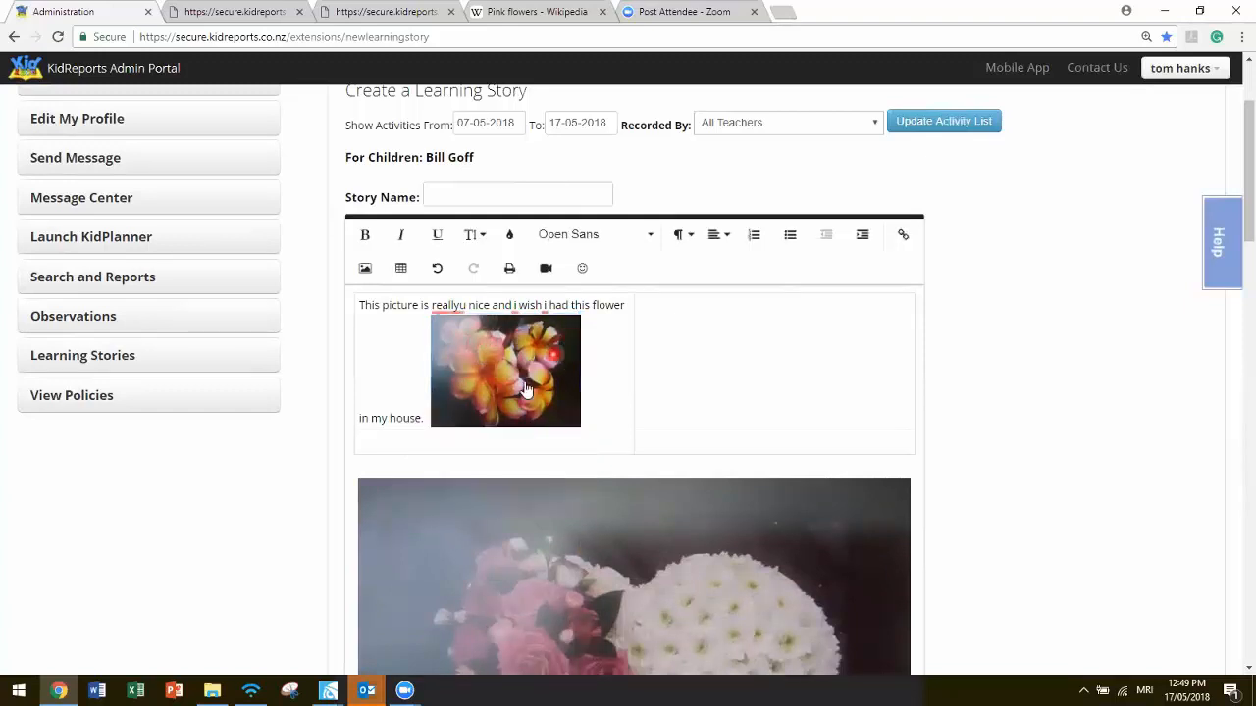
click(633, 299)
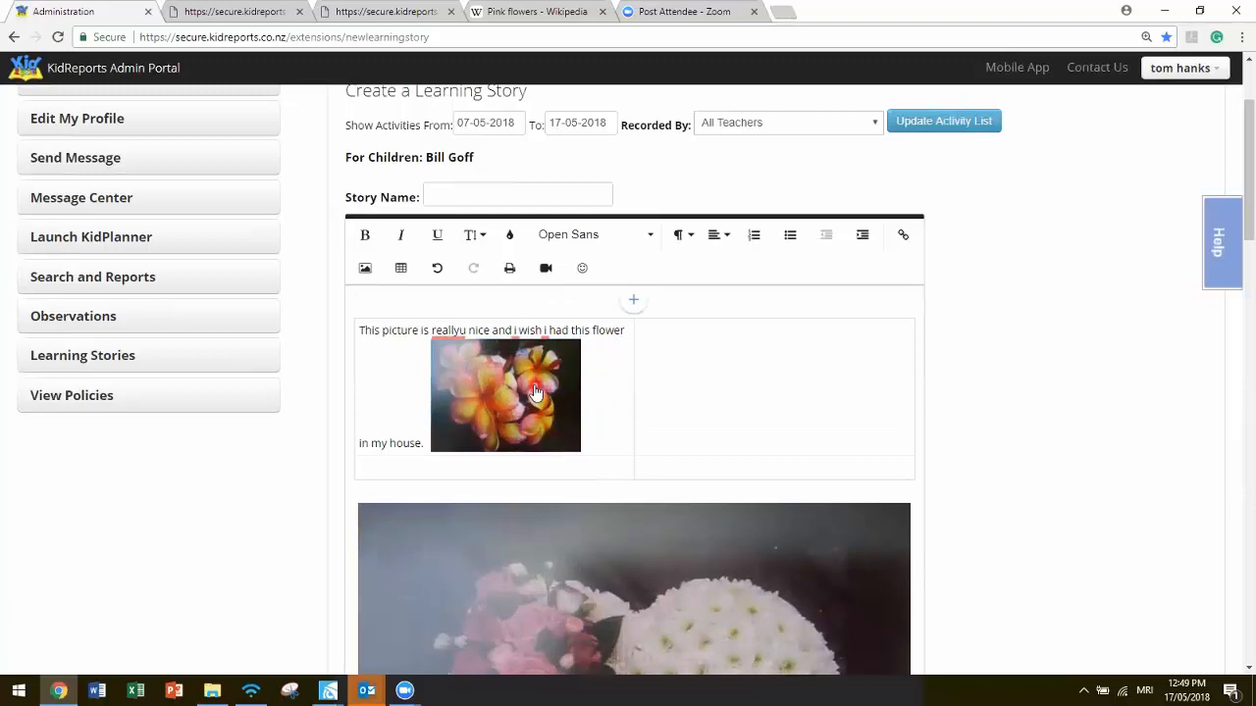
Add the filler text "sdaflk asdfk sdlkf ;lsdkf ;lk ;lk lk lk lk" directly after the word "flower" in the first cell
click(635, 338)
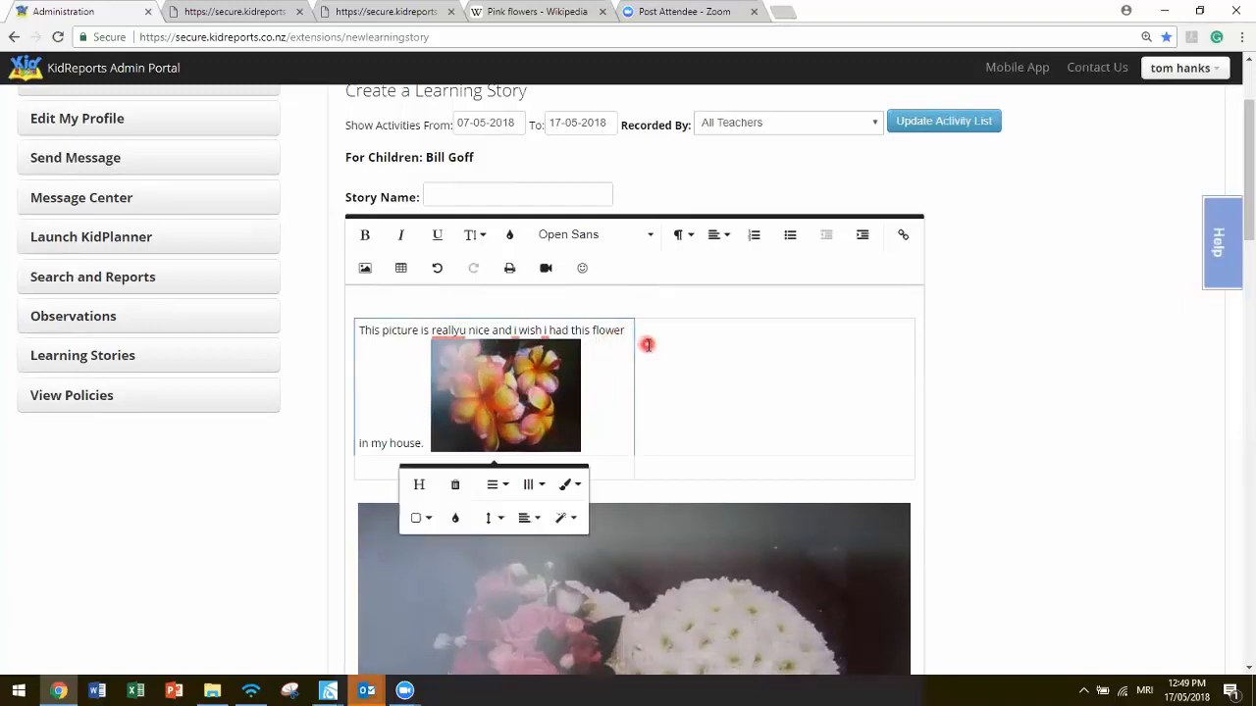
text(sdaflk asdfk sdlkf ;lsdkf)
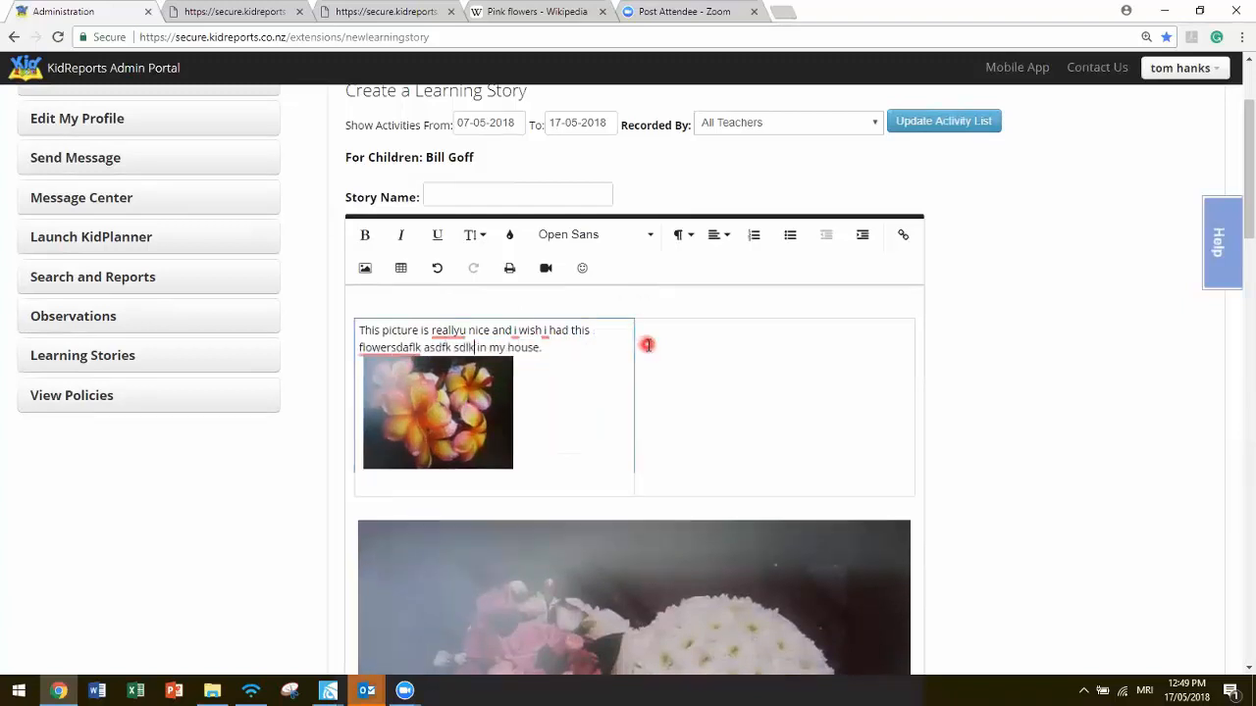
text( ;lk ;lk lk lk lk)
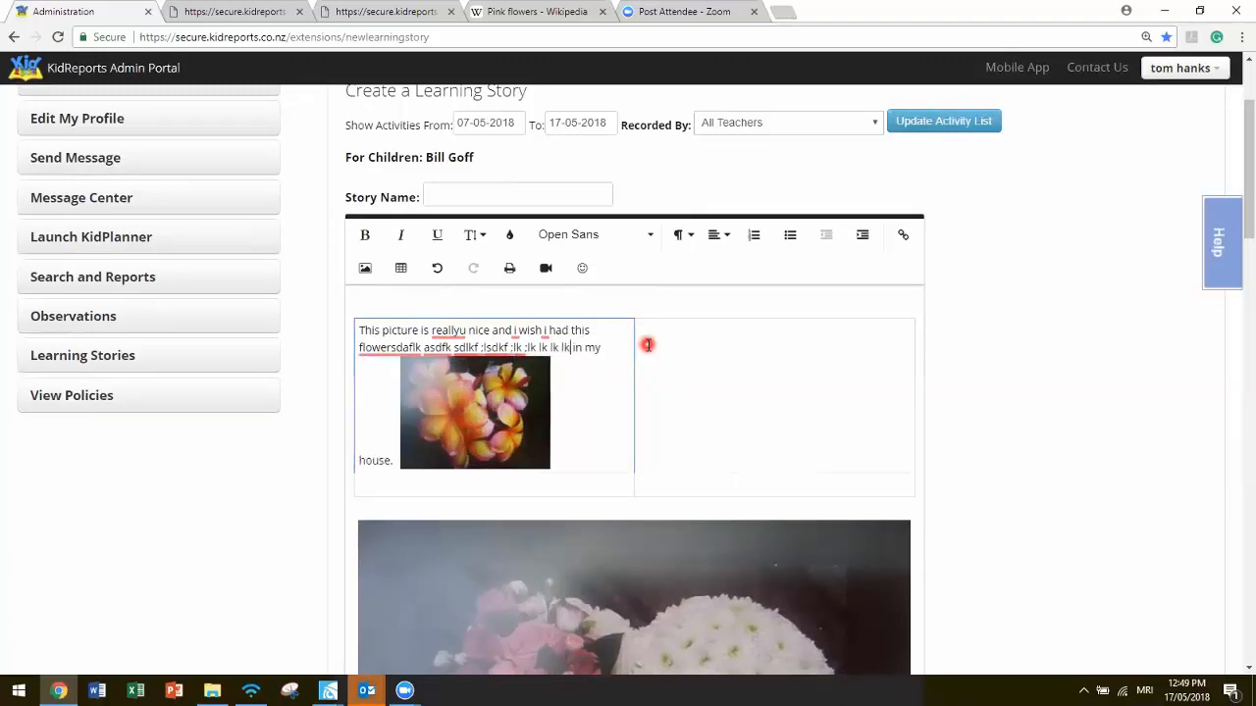
Extend the filler text before "in my house" in the first cell with ";lk lfasdlk k ;lksdfk ;lk lk;lk ;l k"
text(  ;lk lfasdlk k ;lksdf)
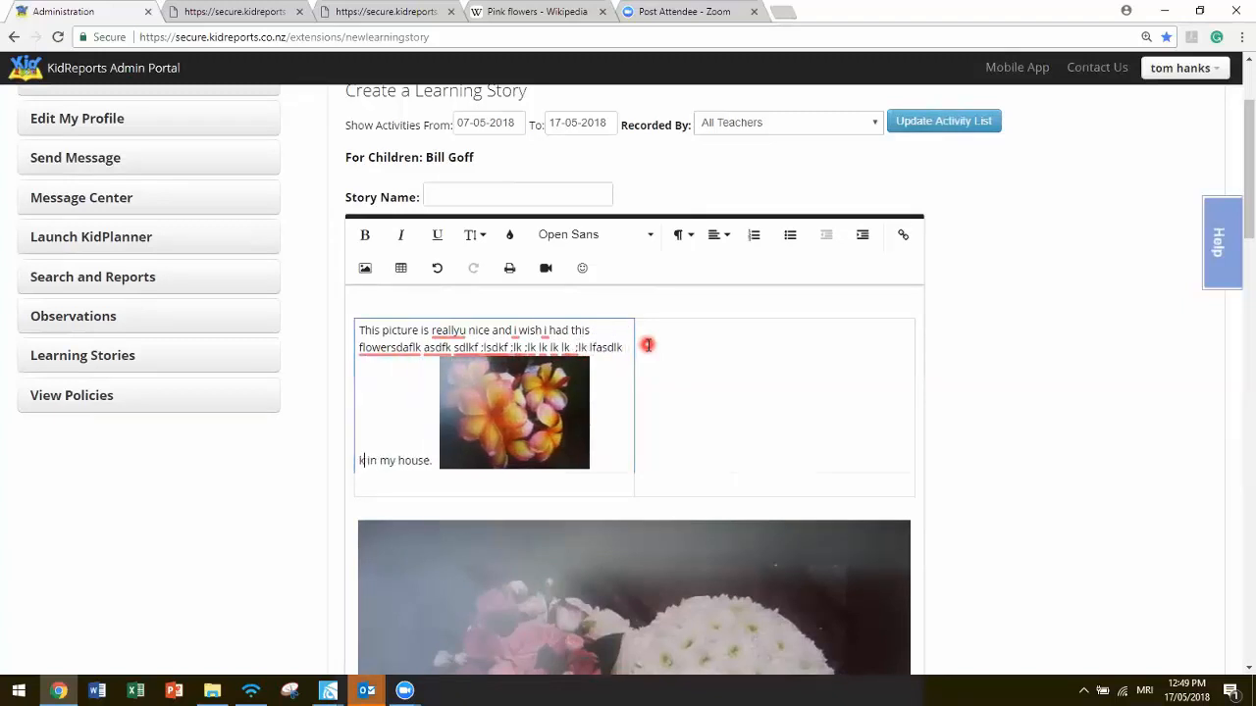
text(k ;lk ;lk;lk ;l k)
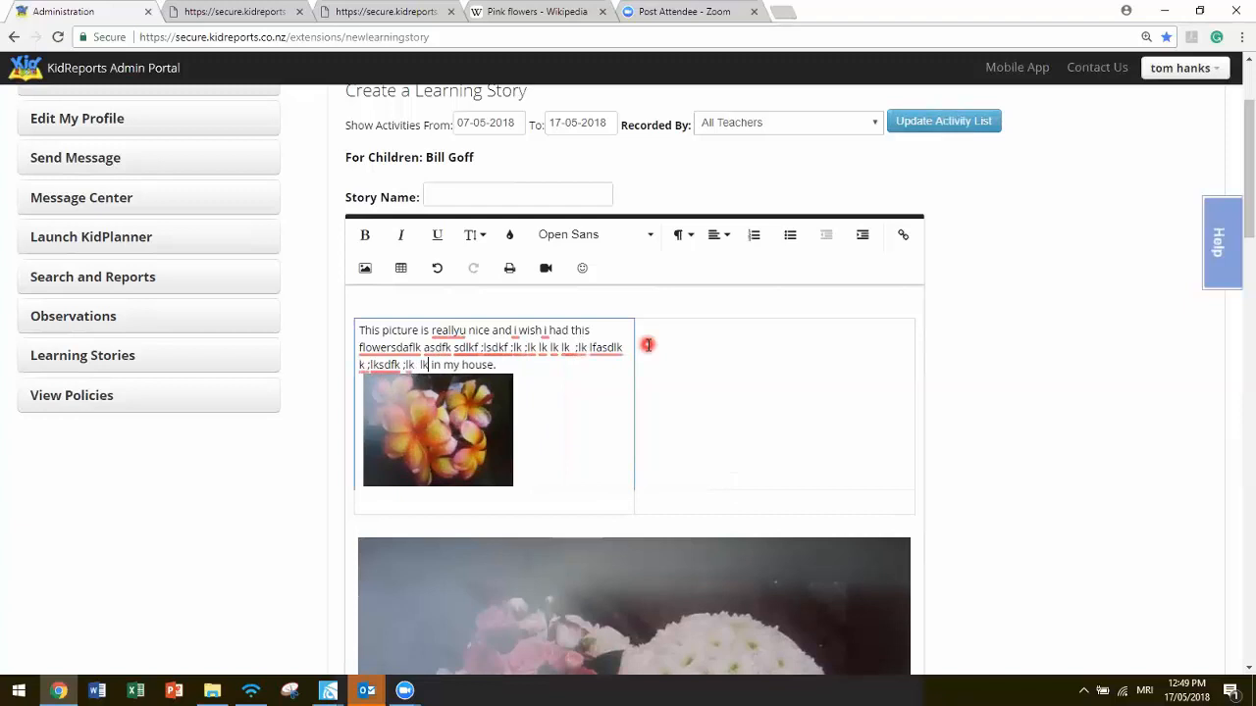
click(648, 345)
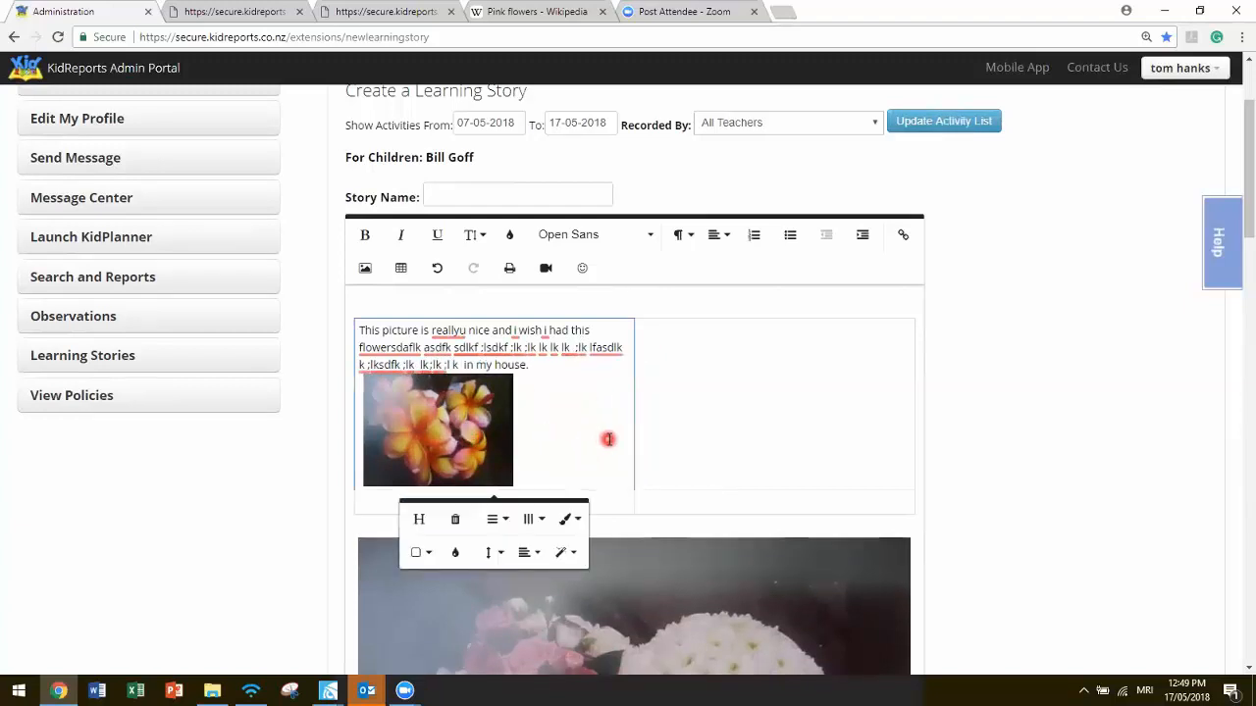
Set the flower picture's display to Inline and move the picture up into the caption, between "this" and "flower"
scroll(605, 437, down, 3)
scroll(535, 325, up, 2)
click(455, 340)
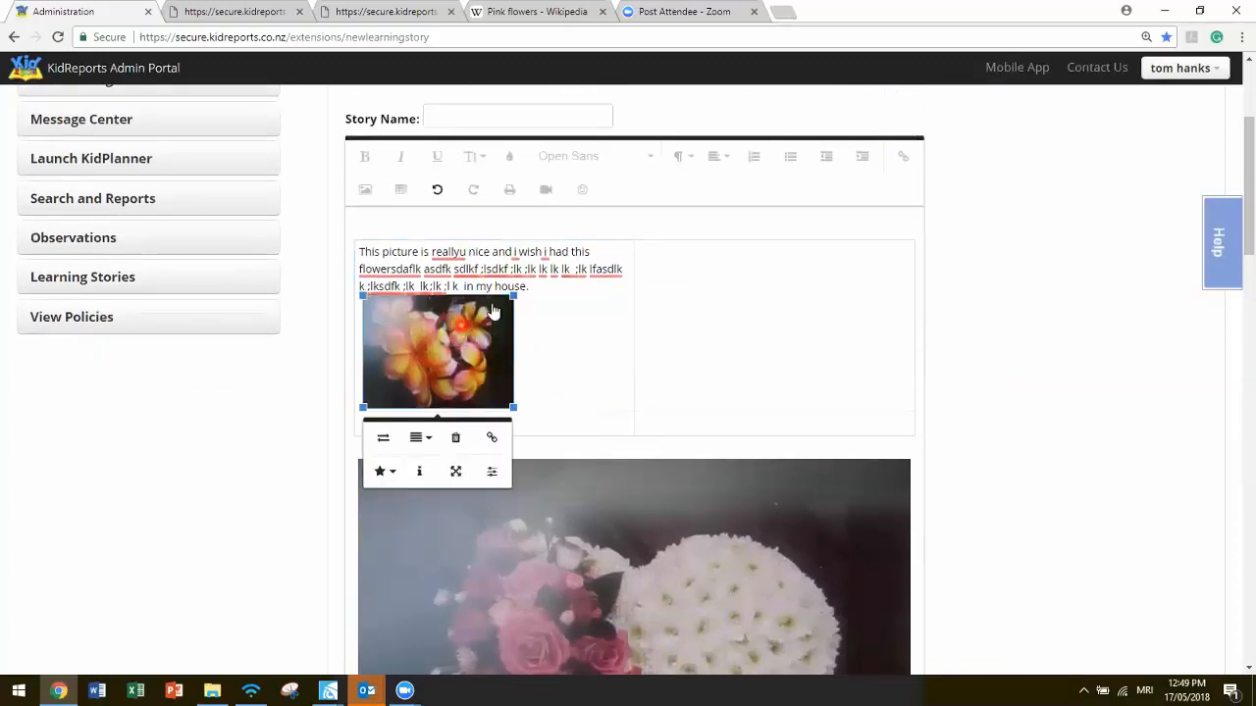
click(420, 474)
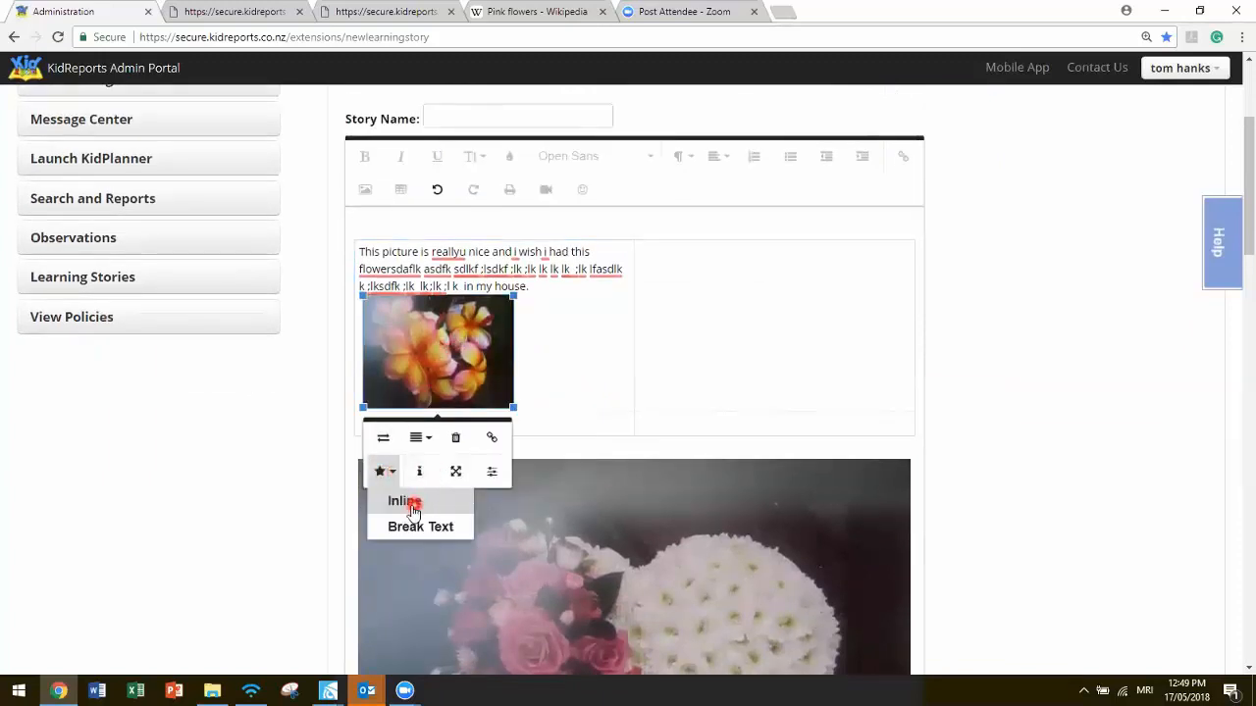
click(400, 500)
drag(416, 336, 423, 277)
drag(482, 306, 596, 265)
drag(597, 254, 593, 253)
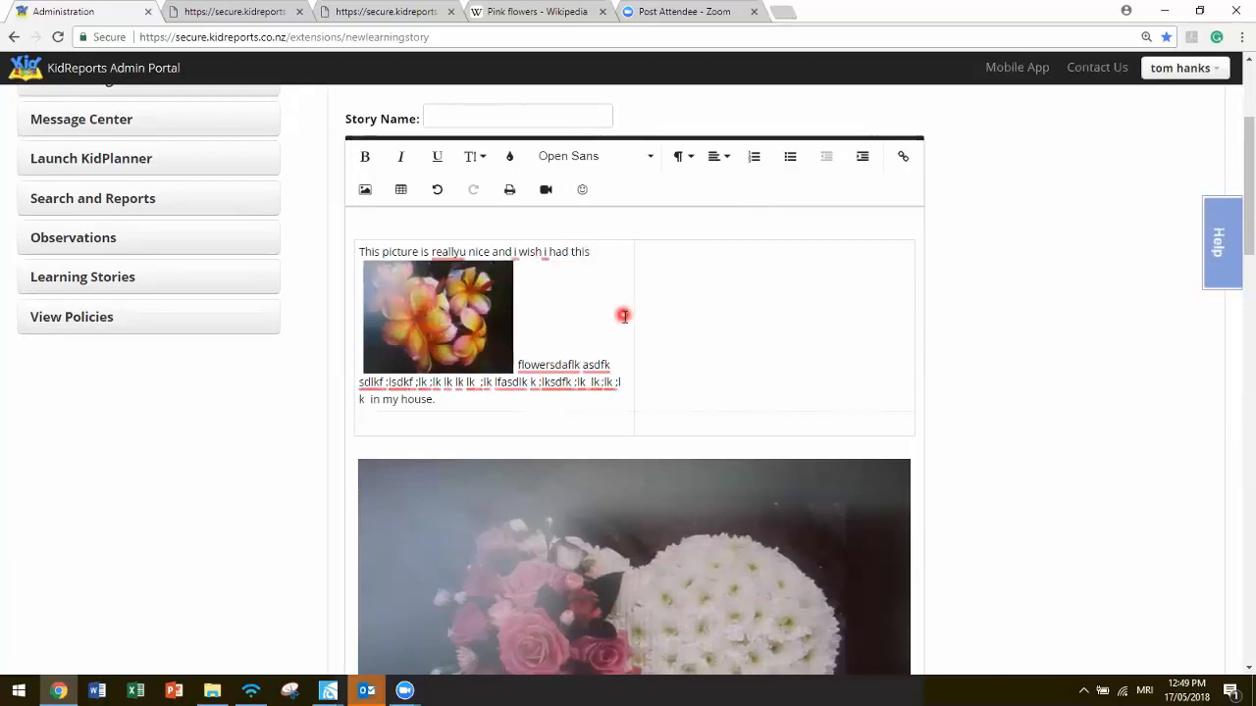
Move the inline flower picture along the caption until it sits directly before the word "lfasdlk"
click(541, 359)
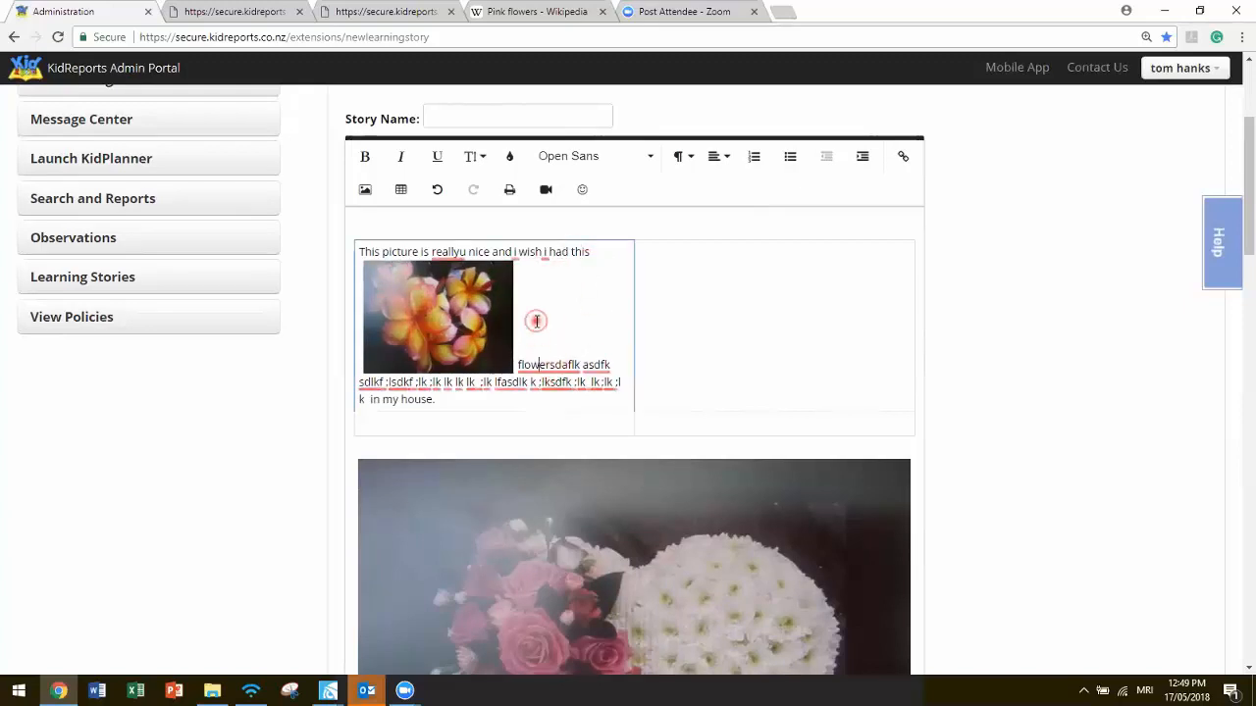
drag(484, 340, 580, 364)
drag(495, 312, 491, 314)
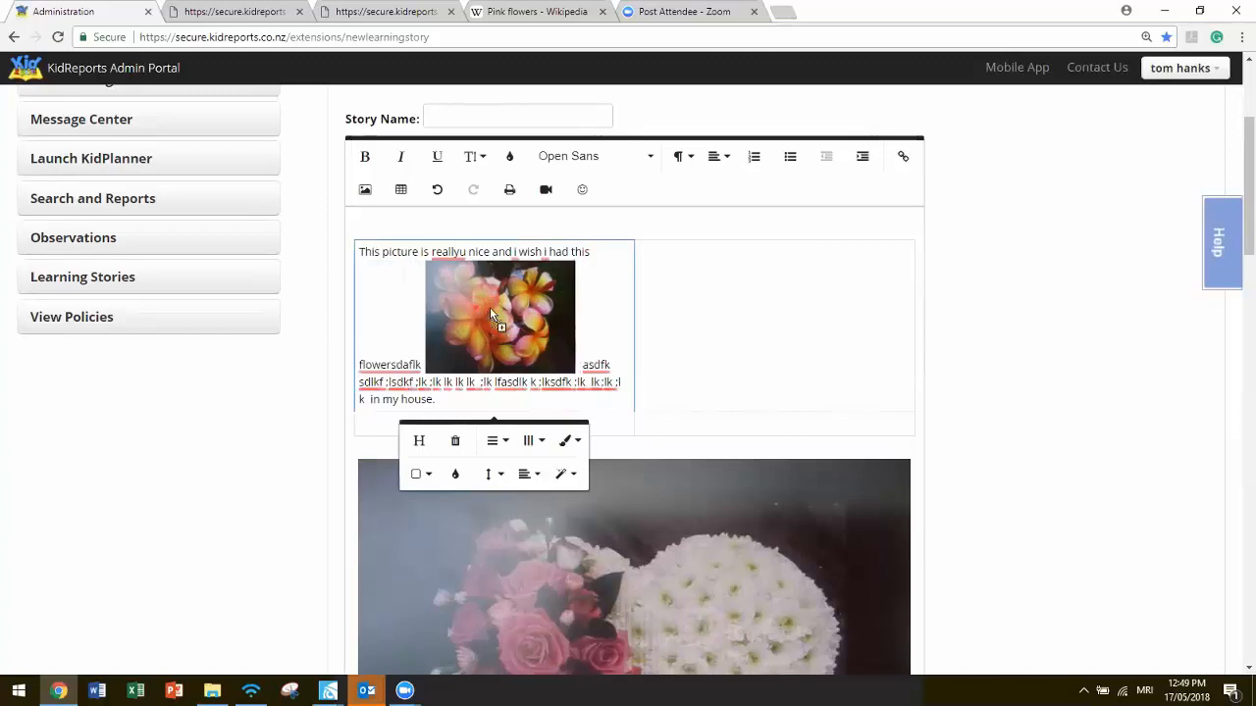
drag(599, 362, 611, 364)
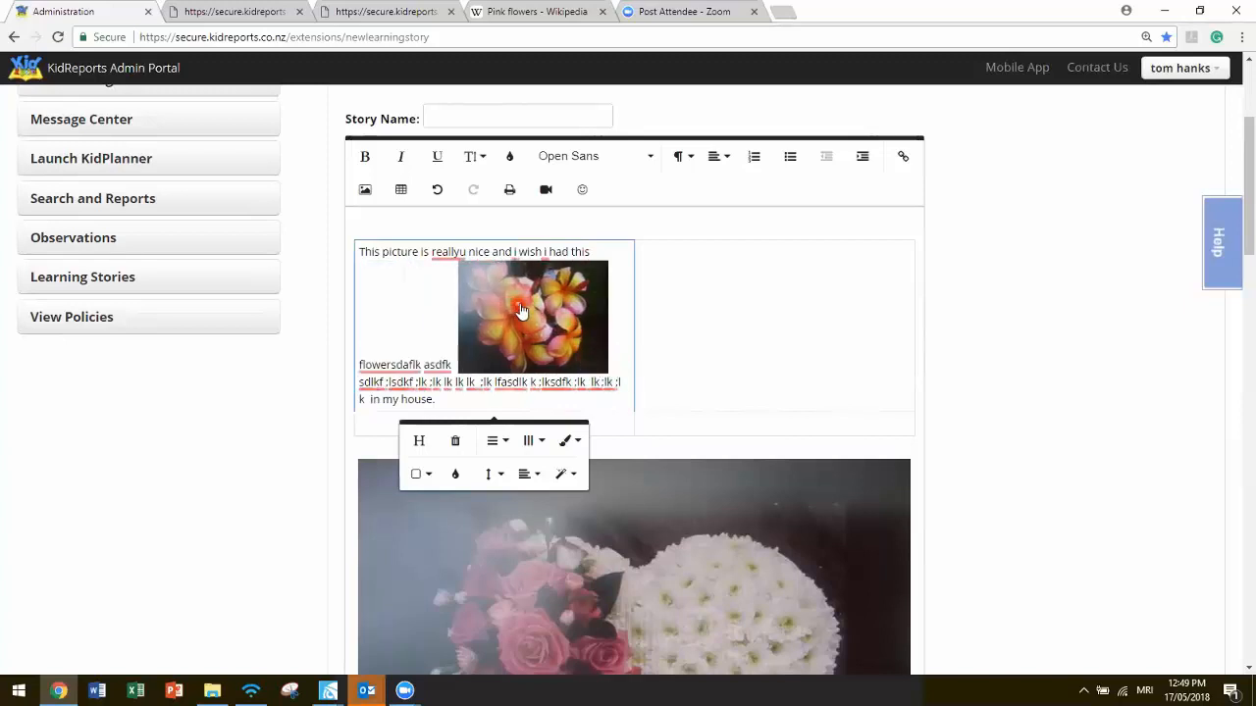
drag(521, 310, 503, 387)
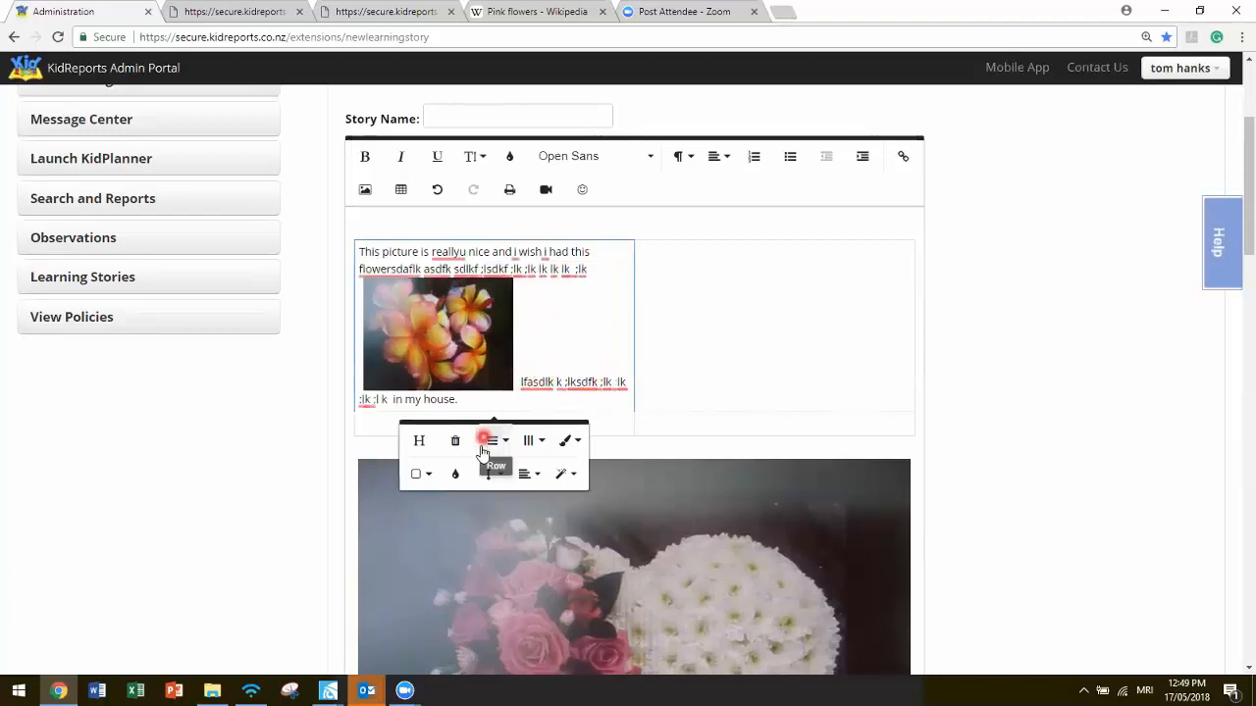
Align the flower picture left in the first cell so the text wraps beside it
click(465, 324)
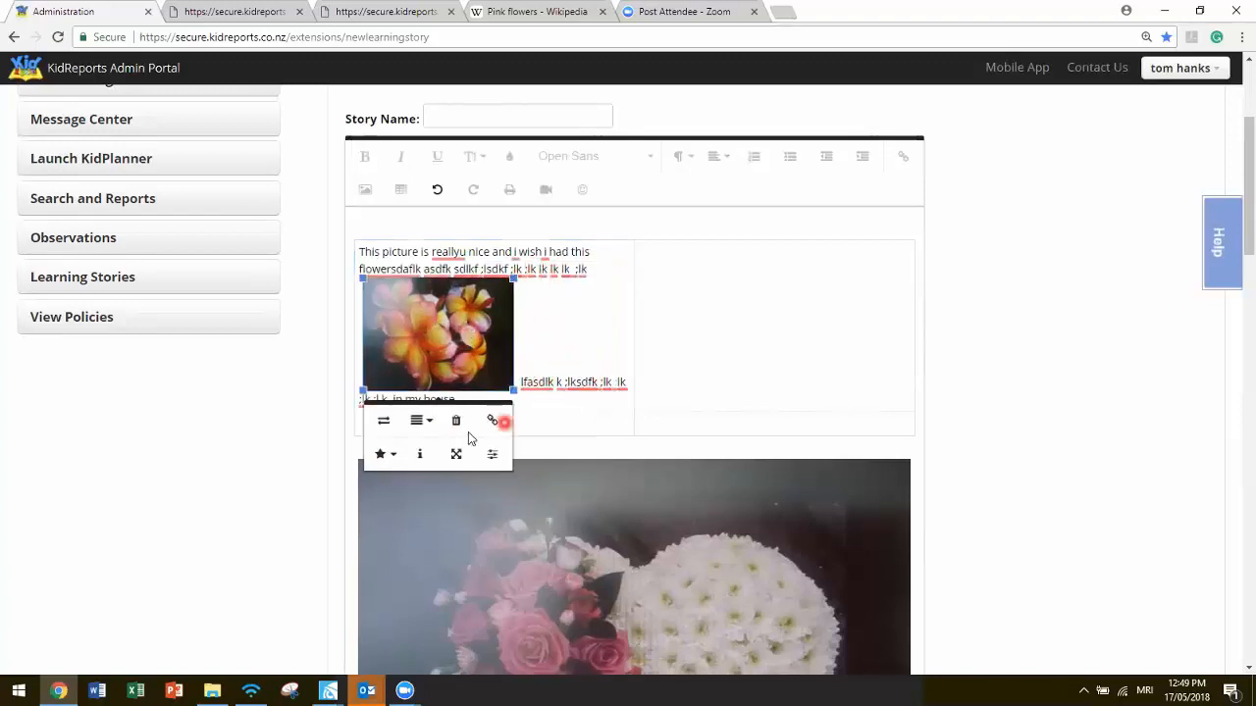
click(382, 453)
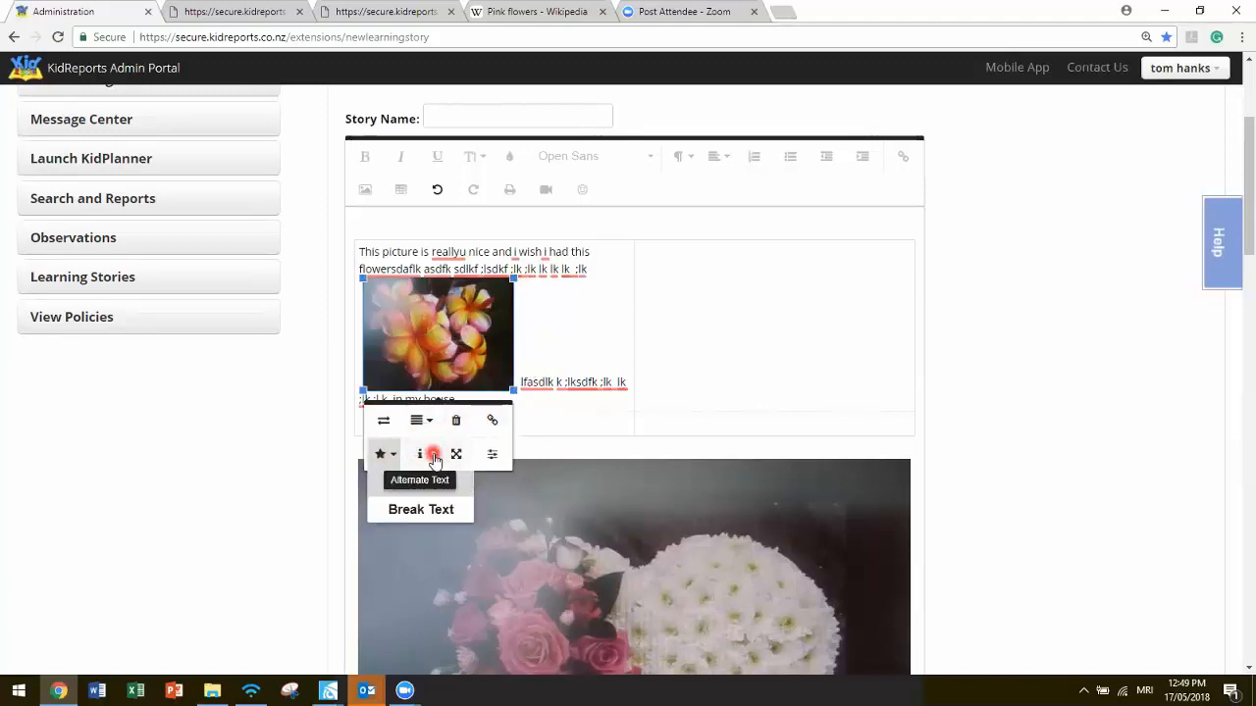
click(421, 422)
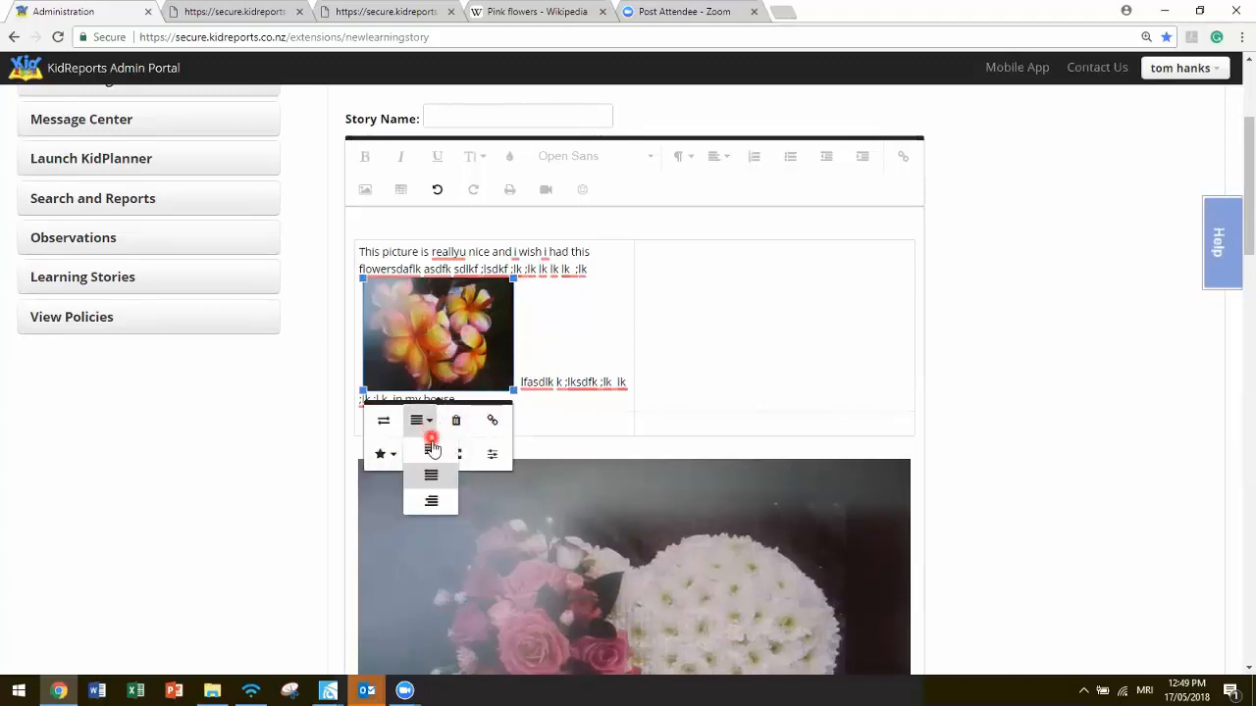
click(437, 446)
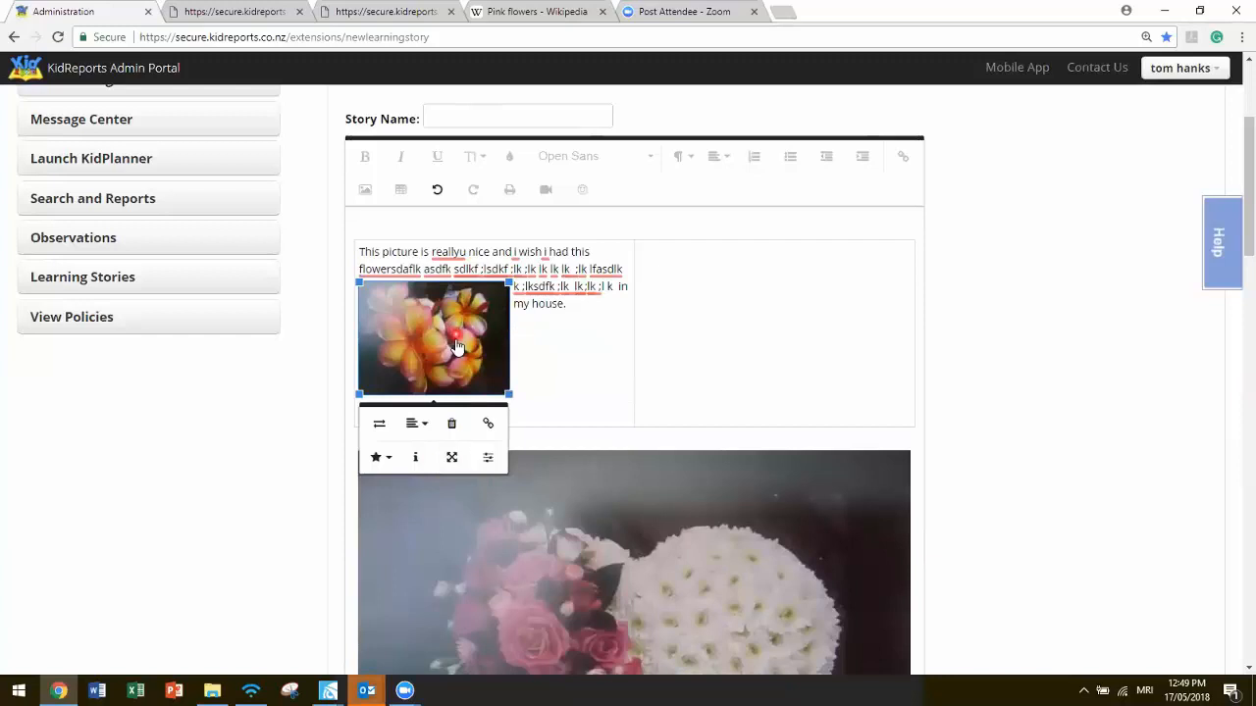
click(548, 348)
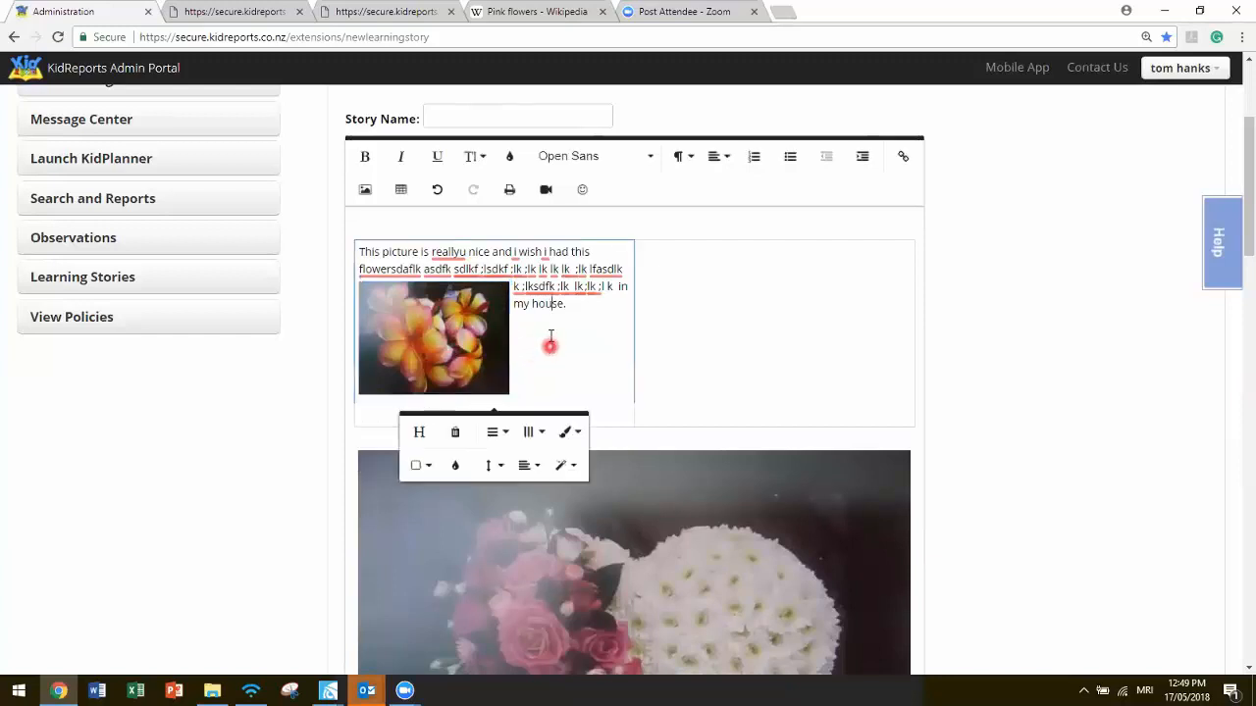
Try no alignment and right alignment on the flower picture, and return it to left alignment
click(481, 337)
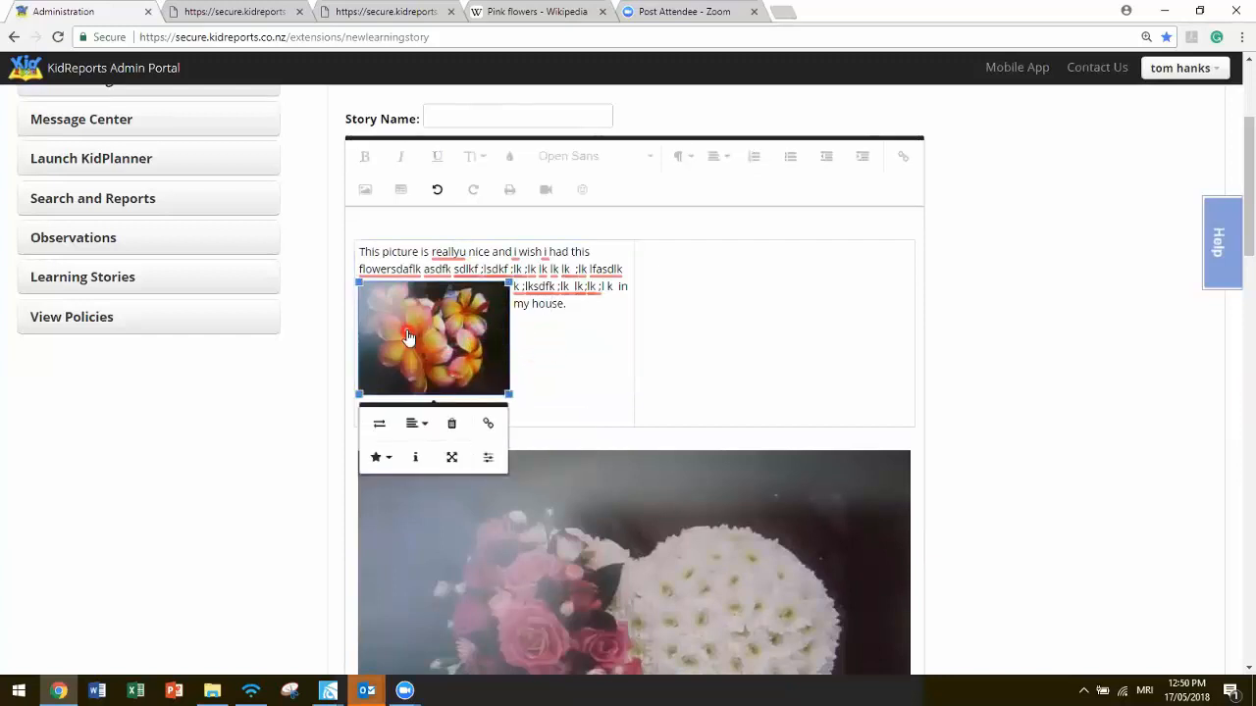
click(417, 424)
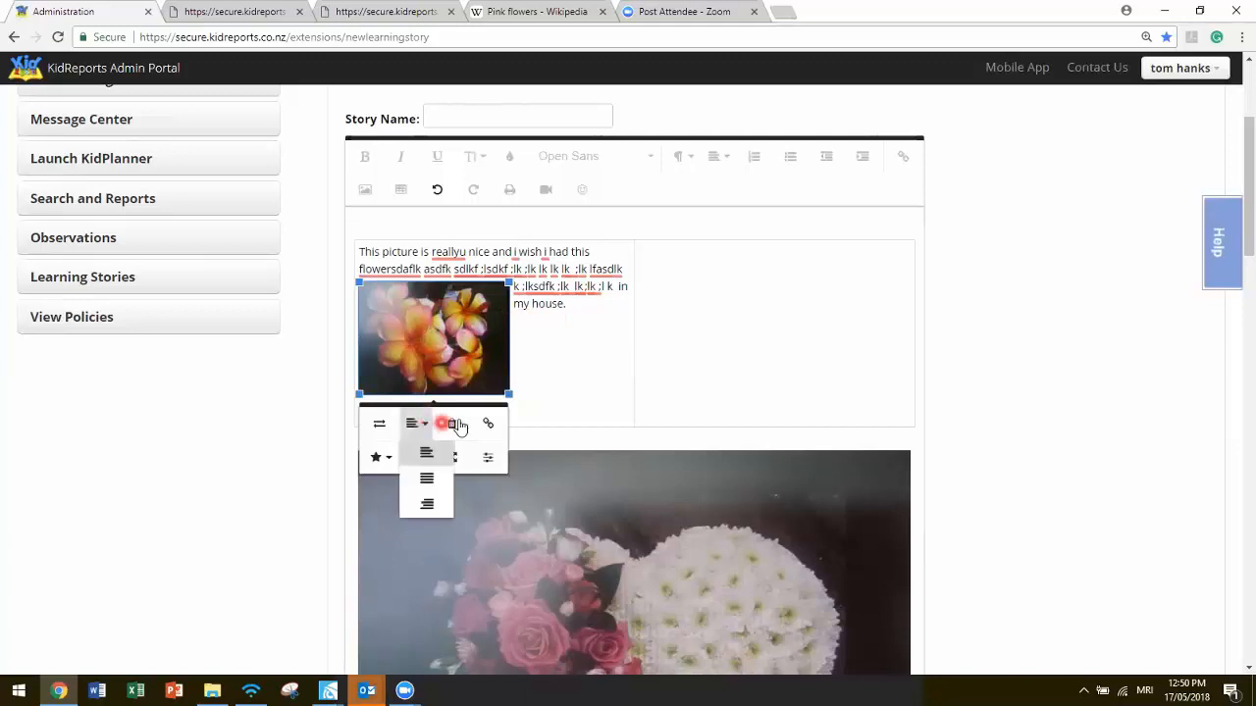
click(427, 478)
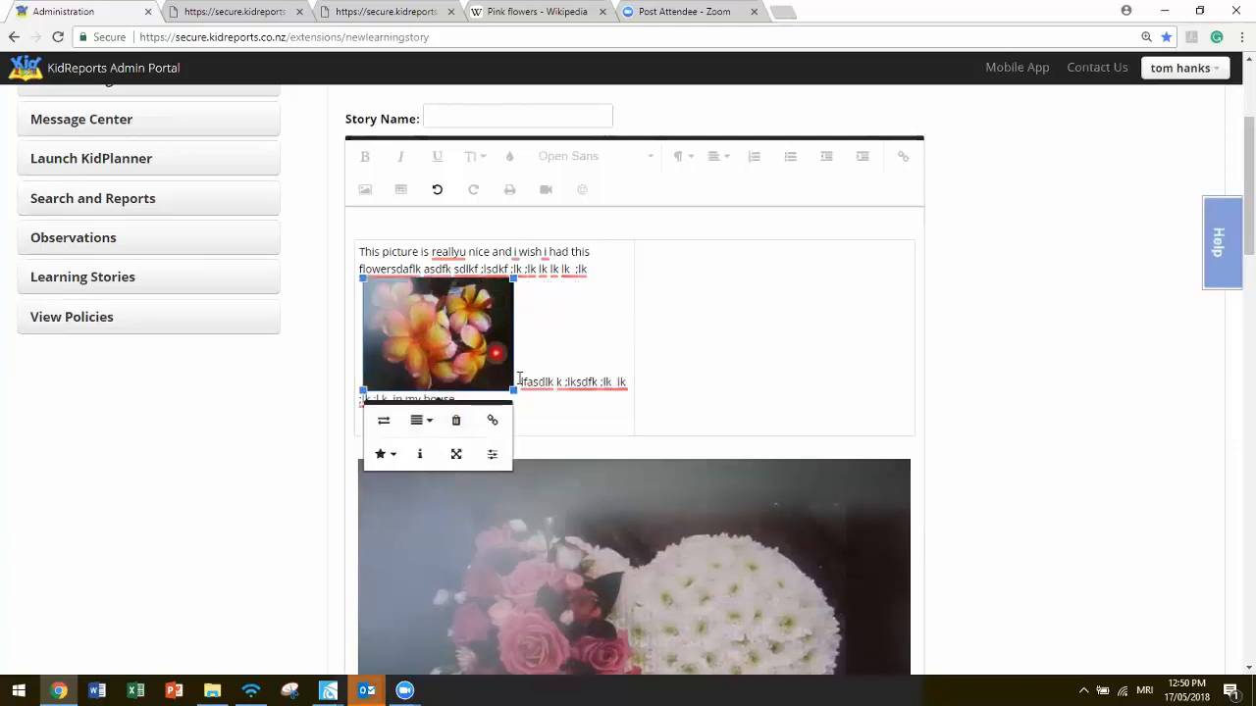
click(419, 422)
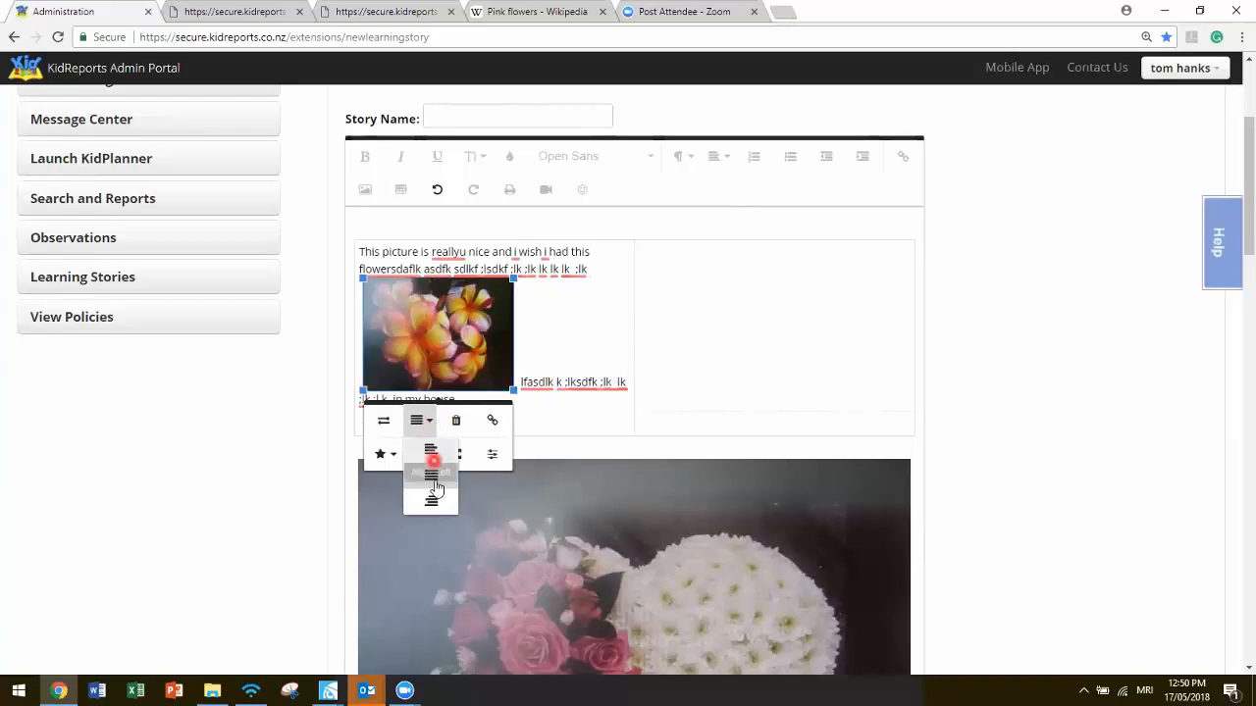
click(434, 500)
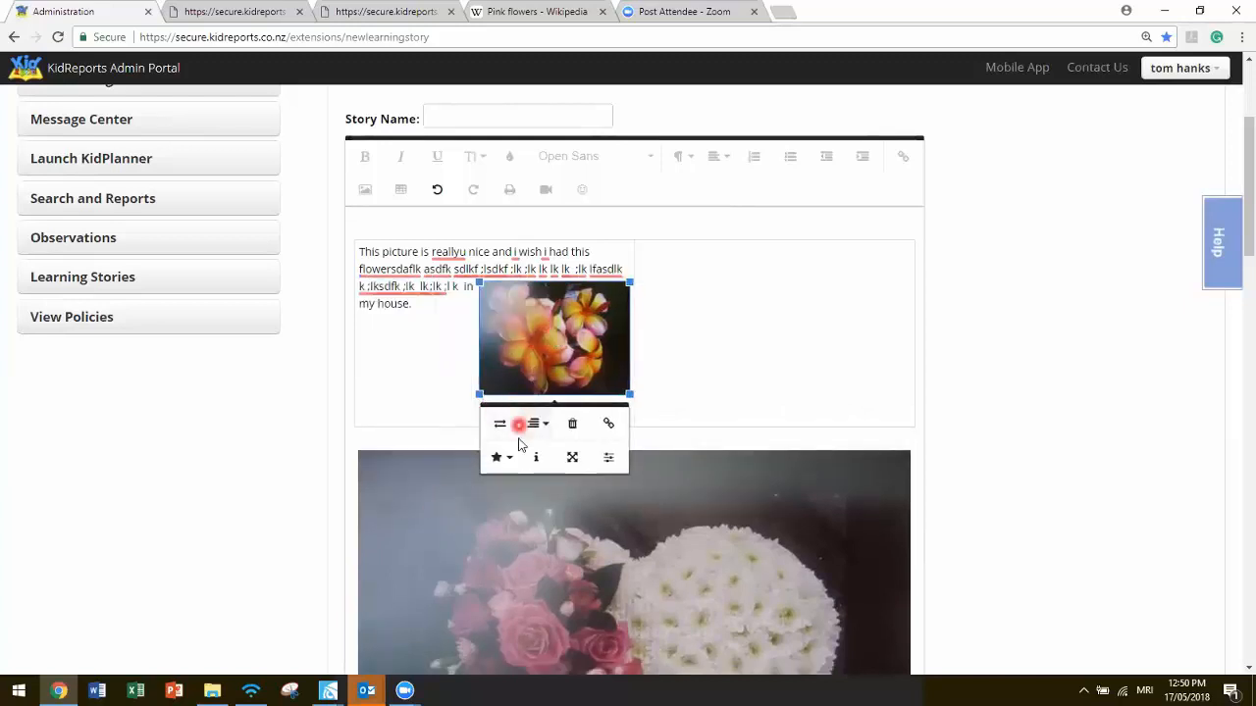
click(537, 423)
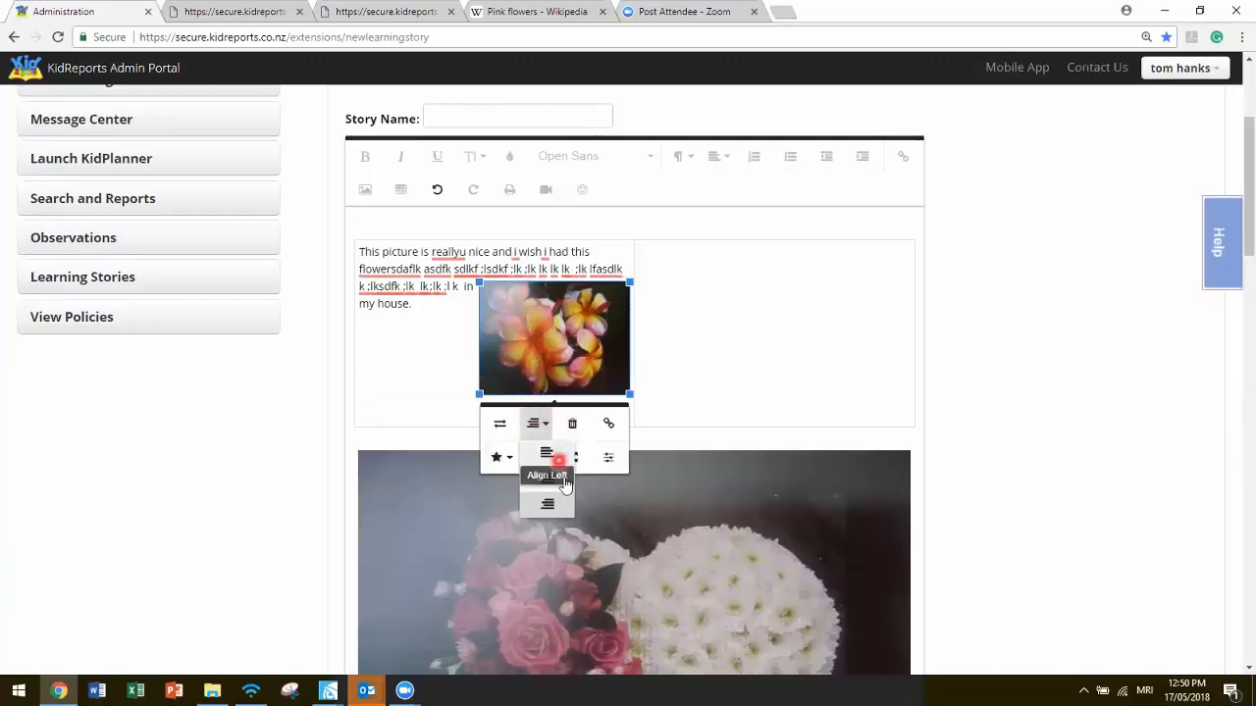
click(554, 457)
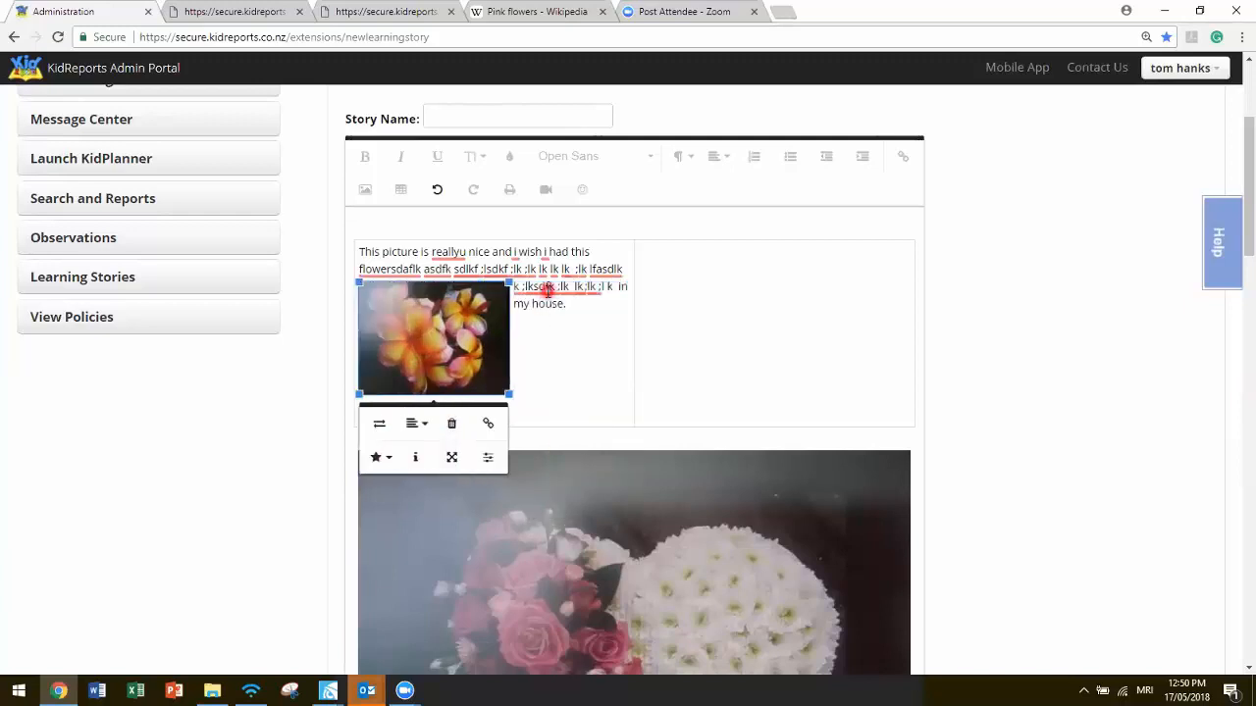
Add the text "the rst of me text on the side" after "in my house." beside the flower picture
click(589, 307)
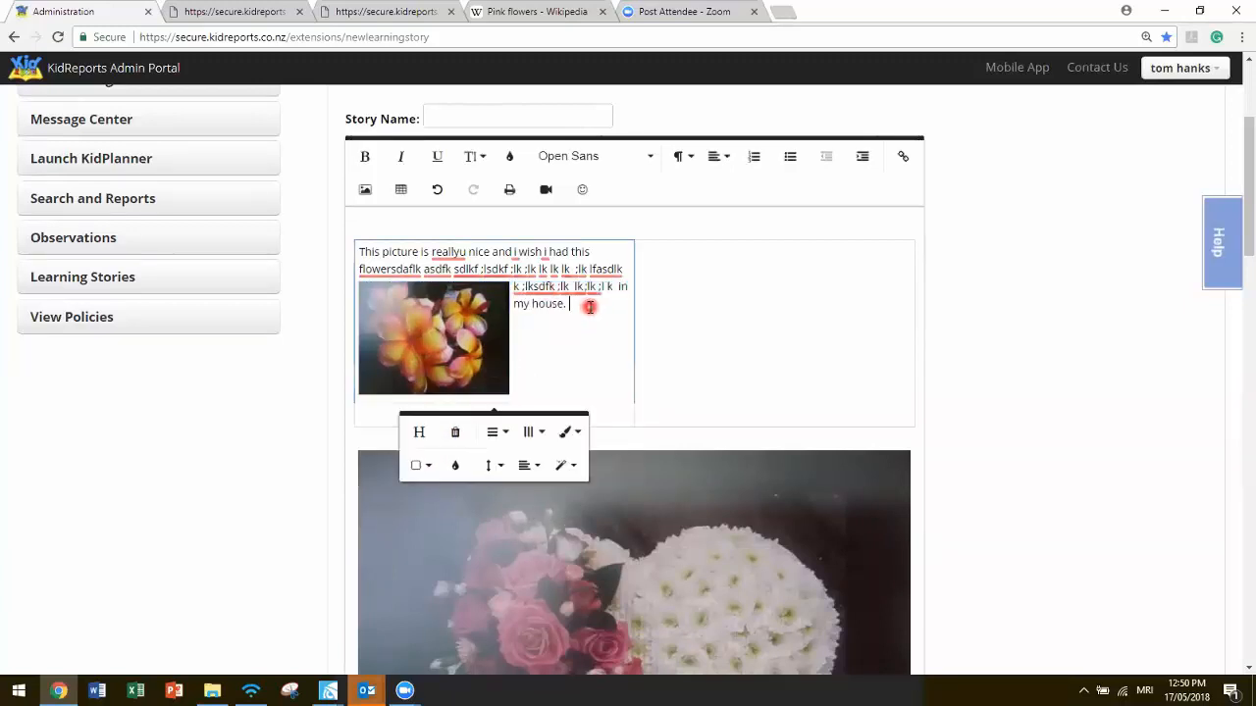
text(the rest of me text on th)
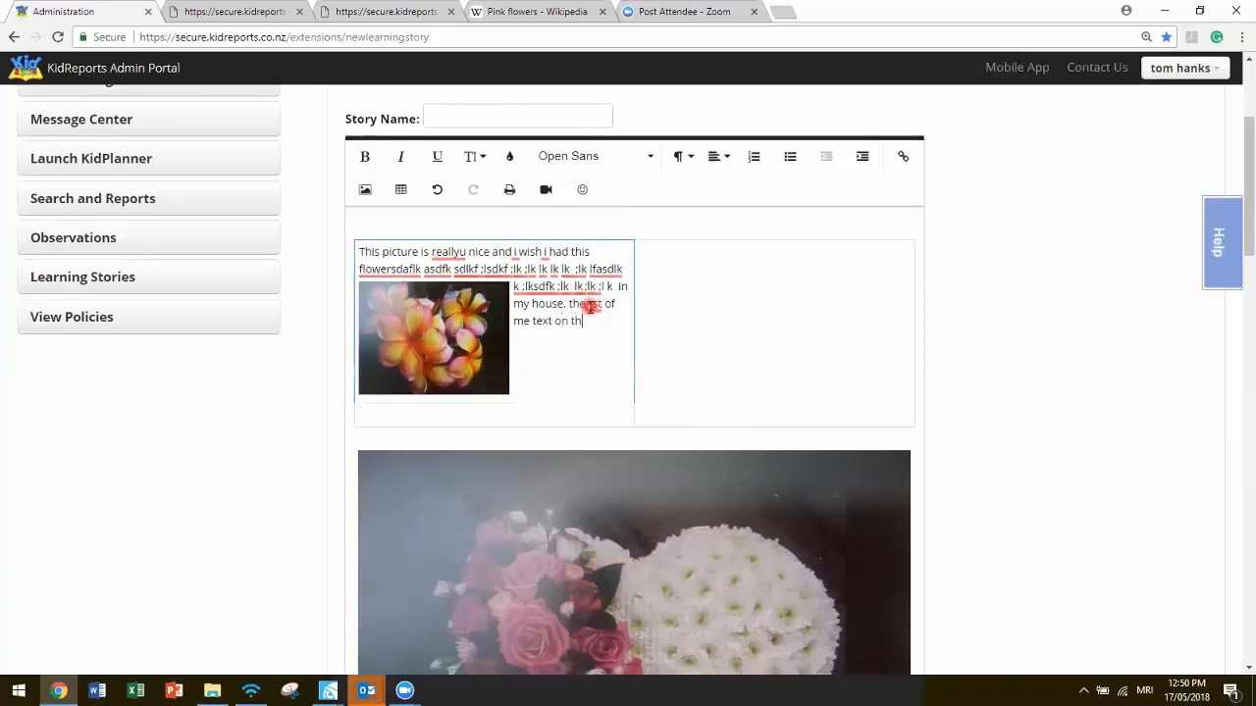
text(sied)
key(BackSpace)
key(BackSpace)
text(de)
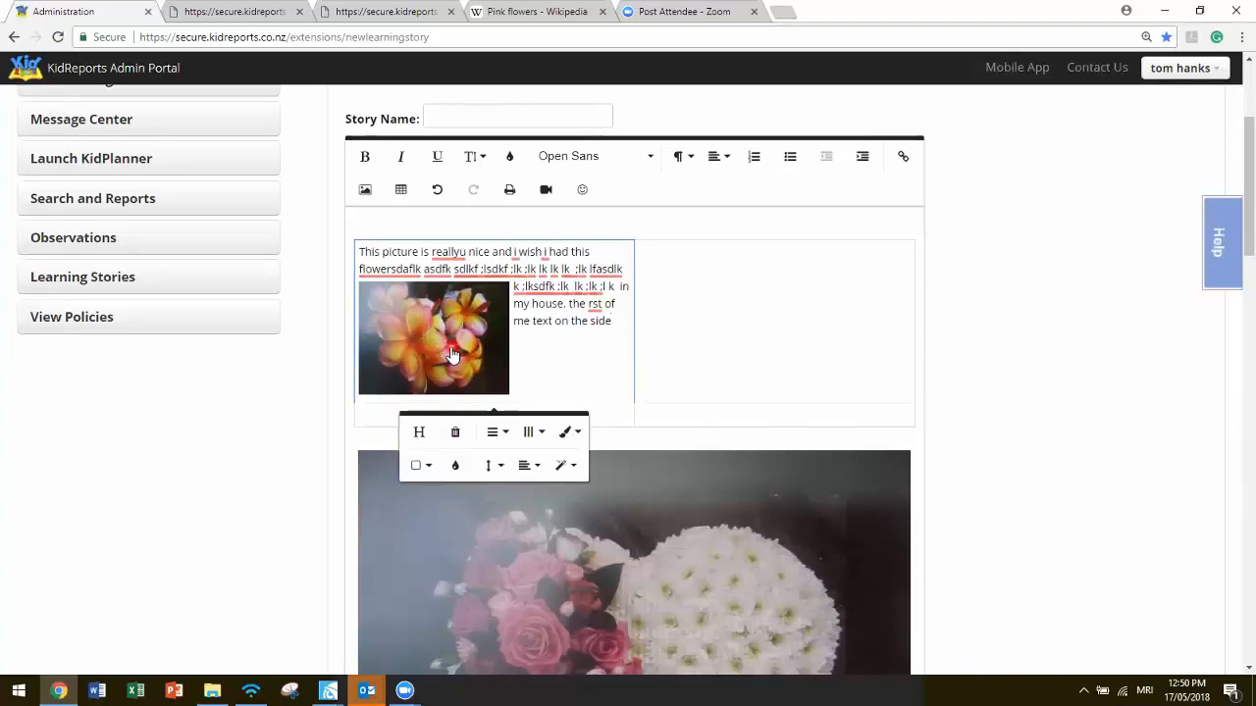
Try the Break Text display on the left-aligned flower picture and switch it back to Inline
click(453, 355)
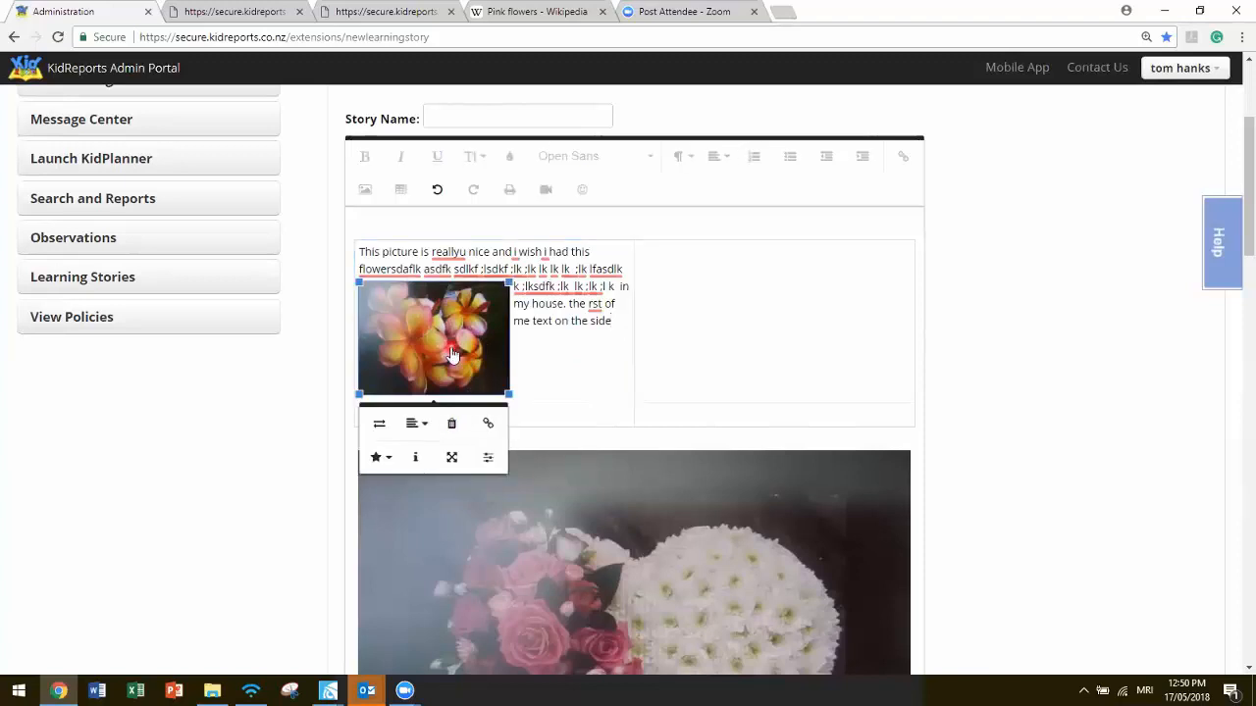
click(384, 461)
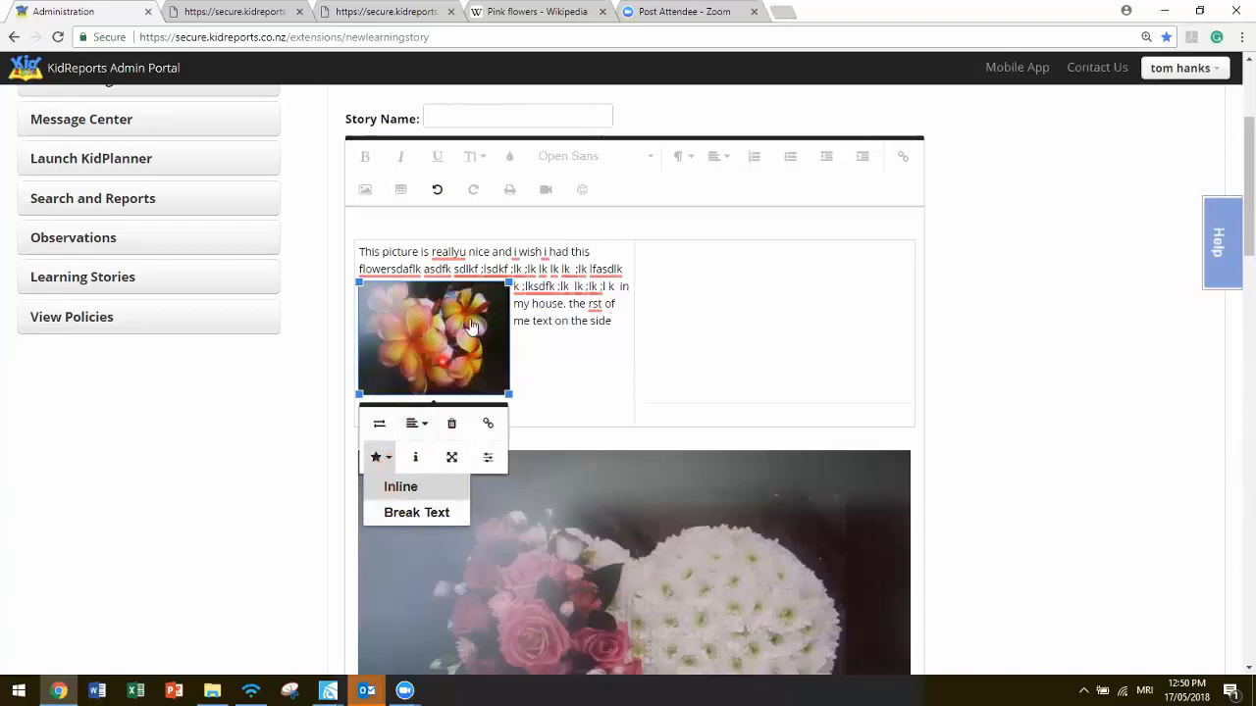
click(460, 512)
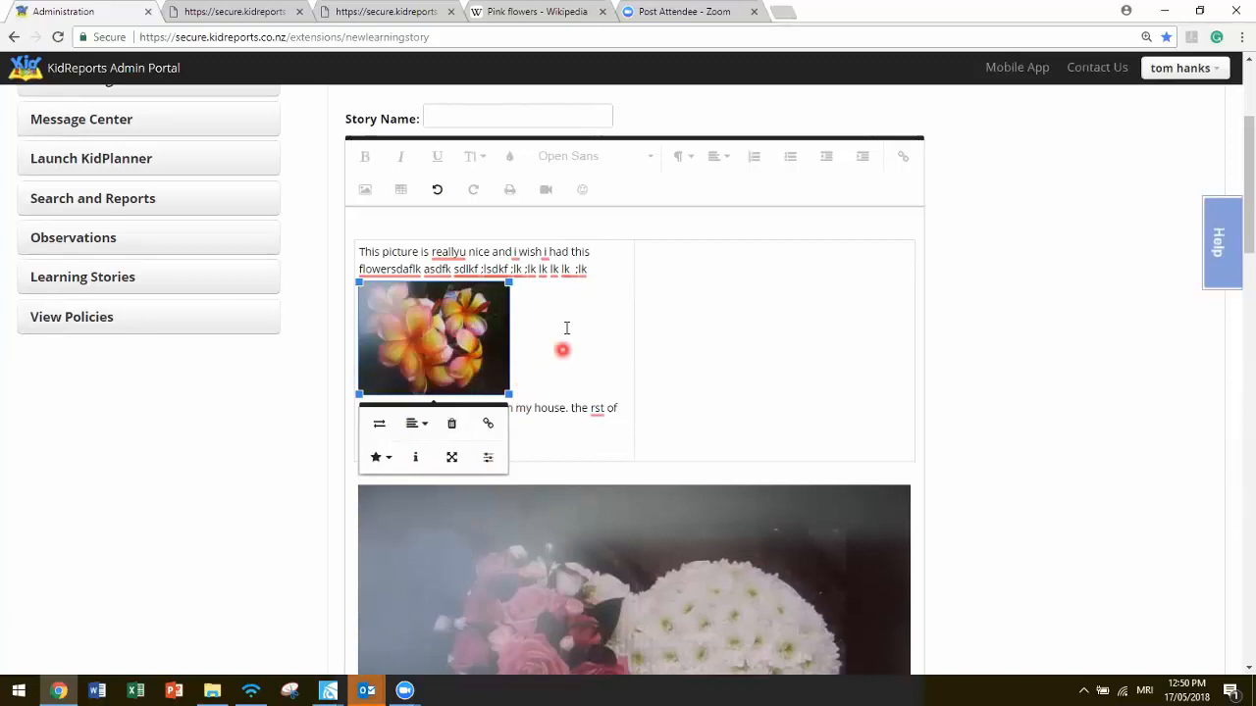
click(563, 435)
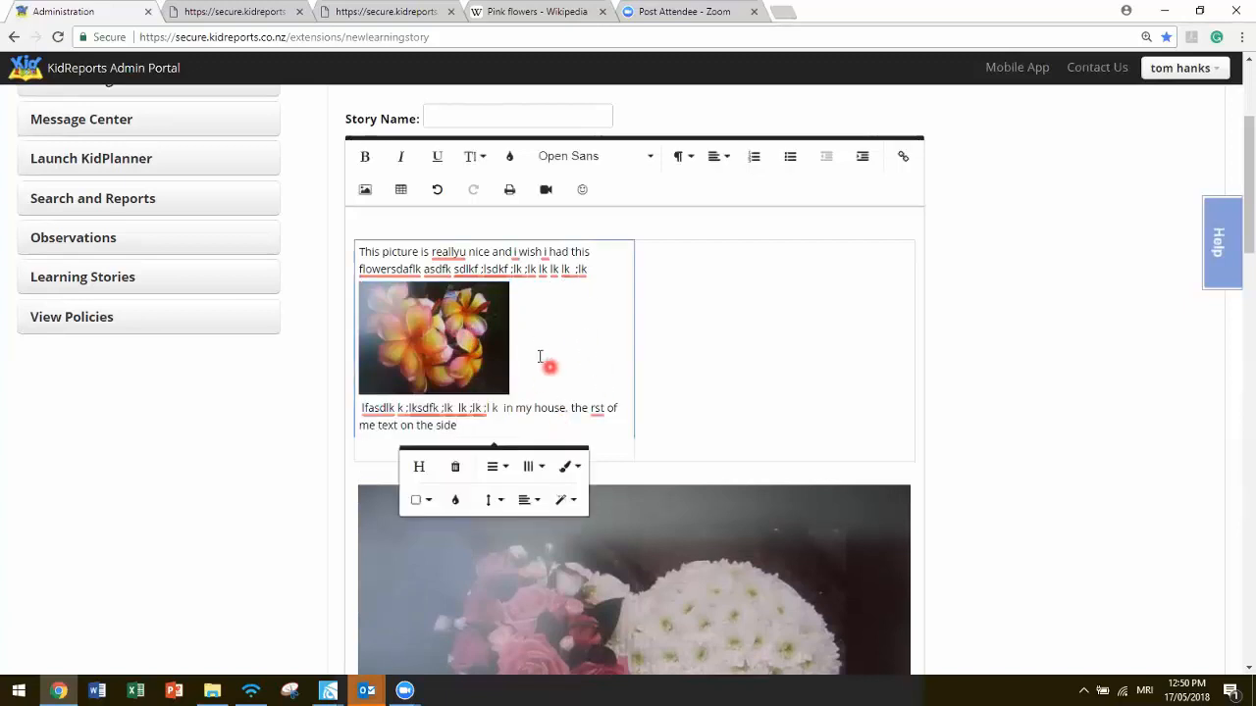
click(432, 345)
click(388, 458)
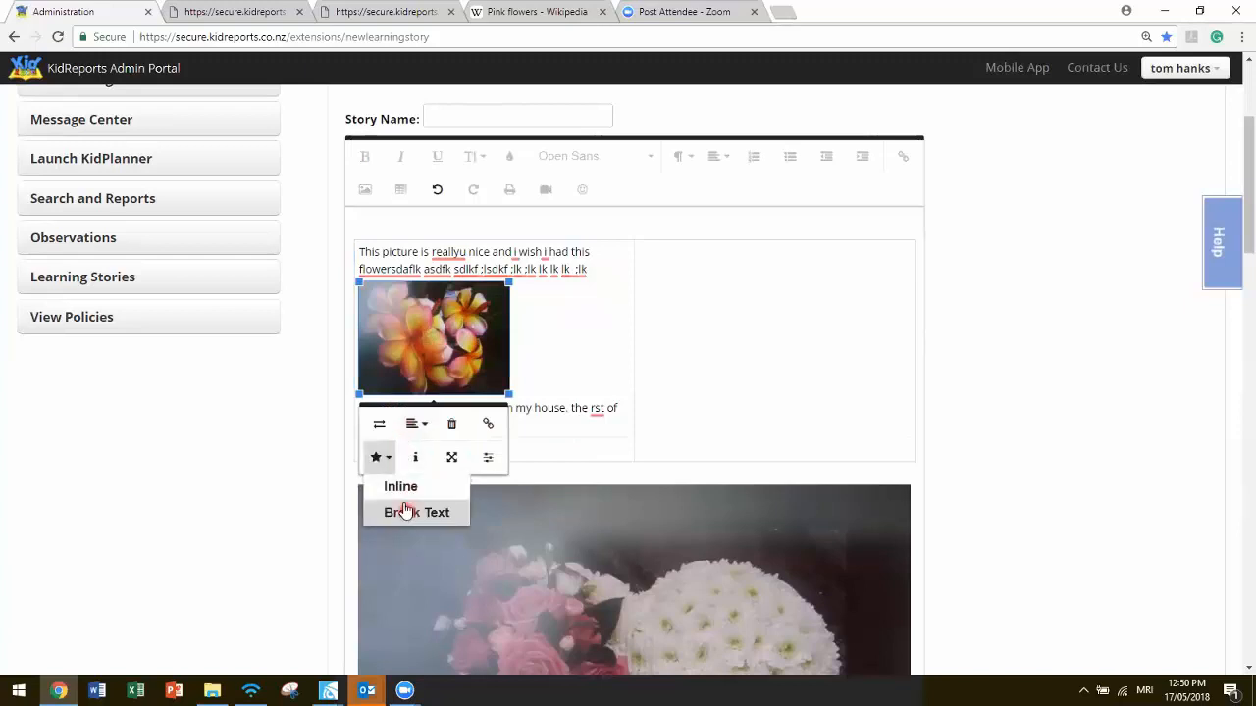
click(433, 487)
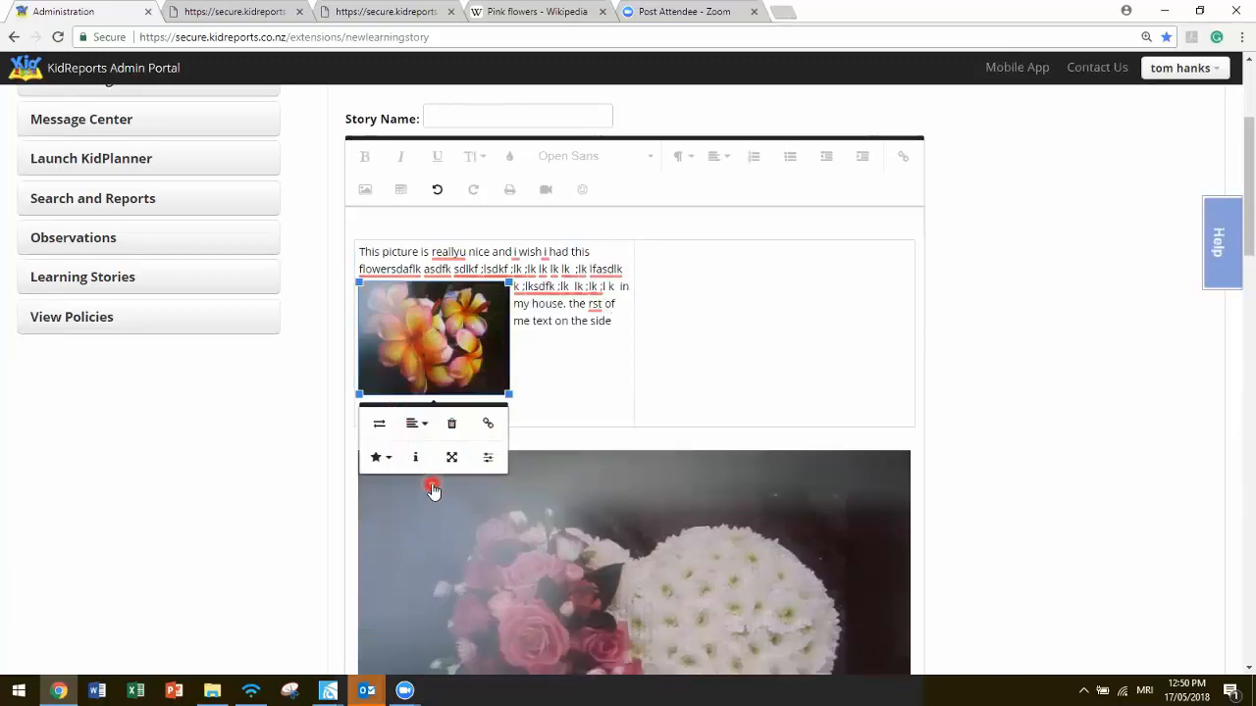
click(592, 368)
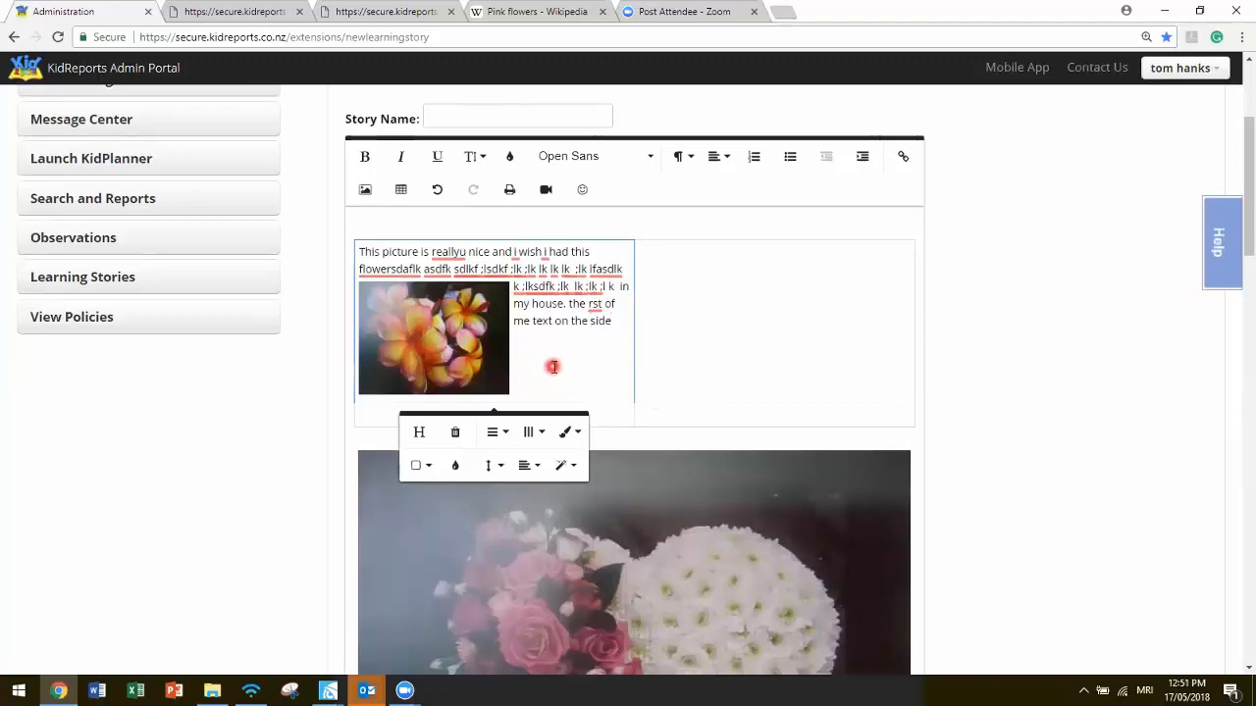
Merge the two cells in the table's upper row into one wide cell
click(835, 367)
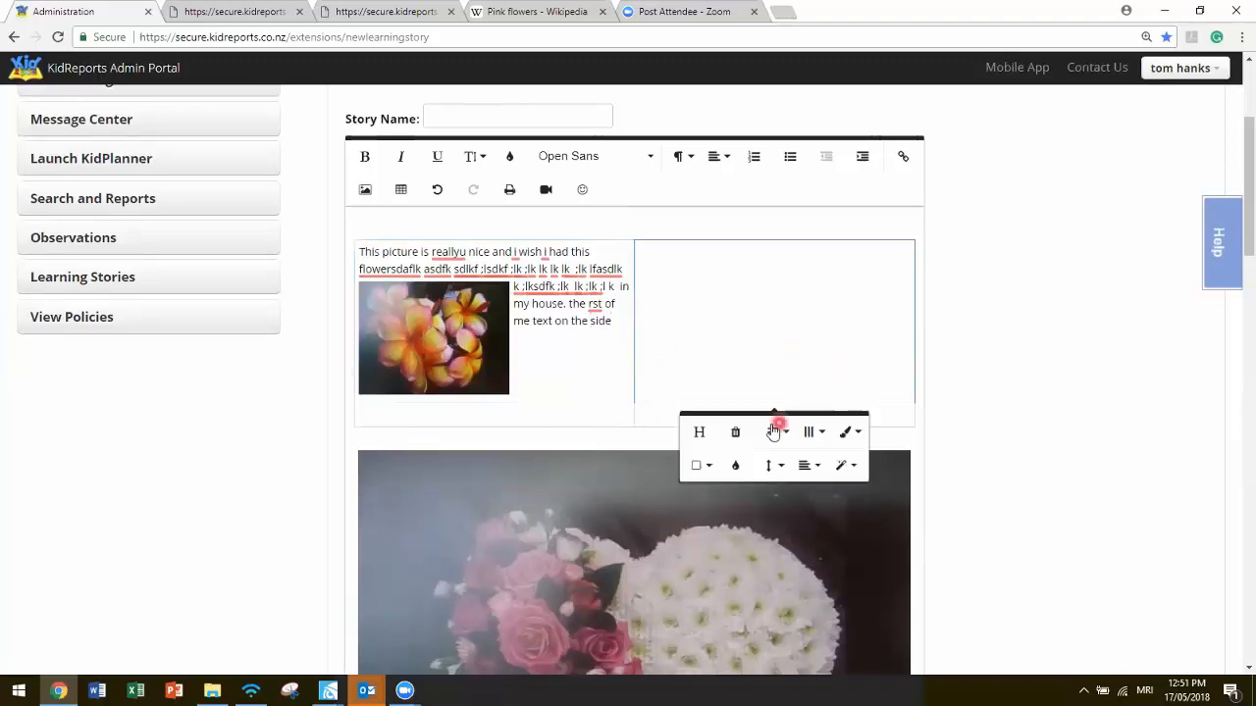
click(586, 416)
click(691, 415)
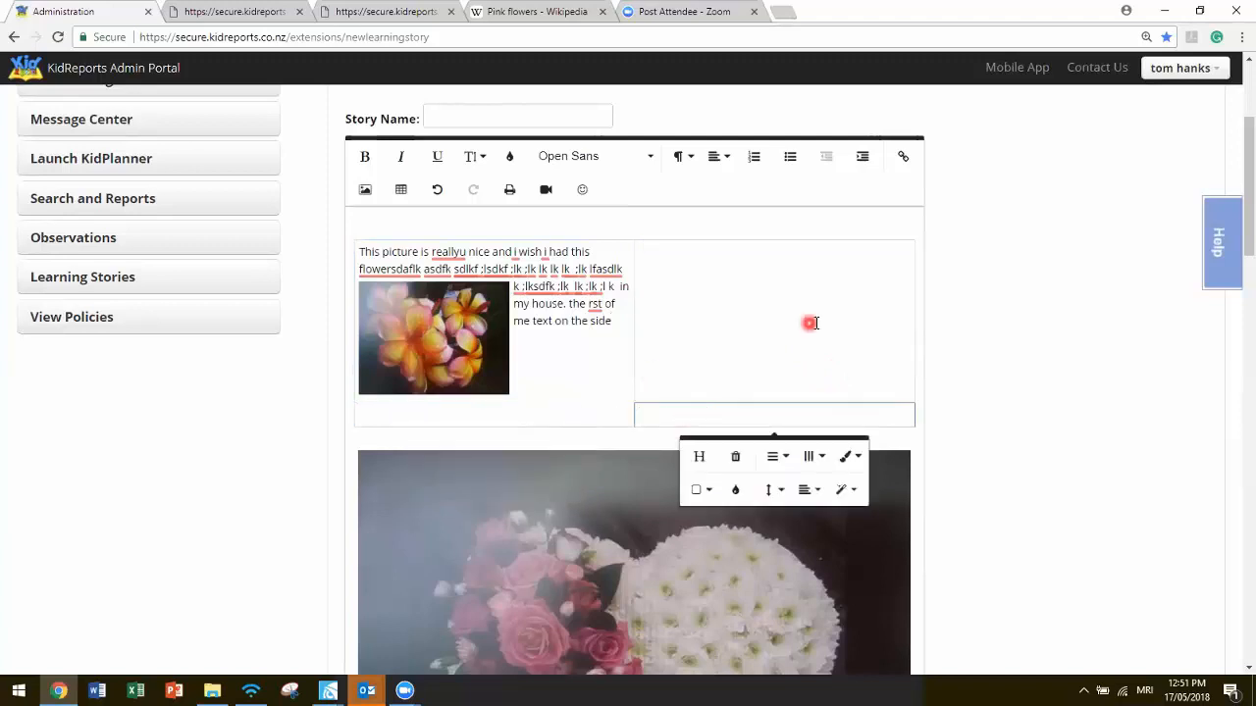
drag(720, 345, 724, 420)
click(723, 420)
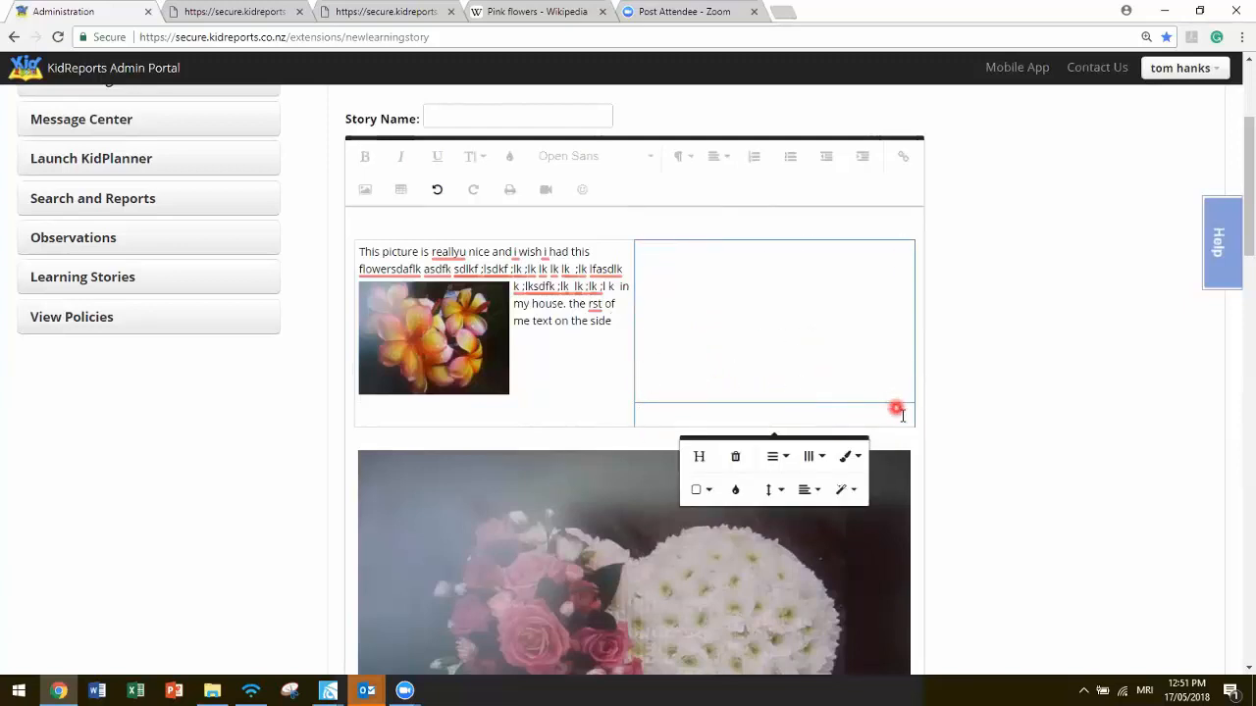
click(728, 358)
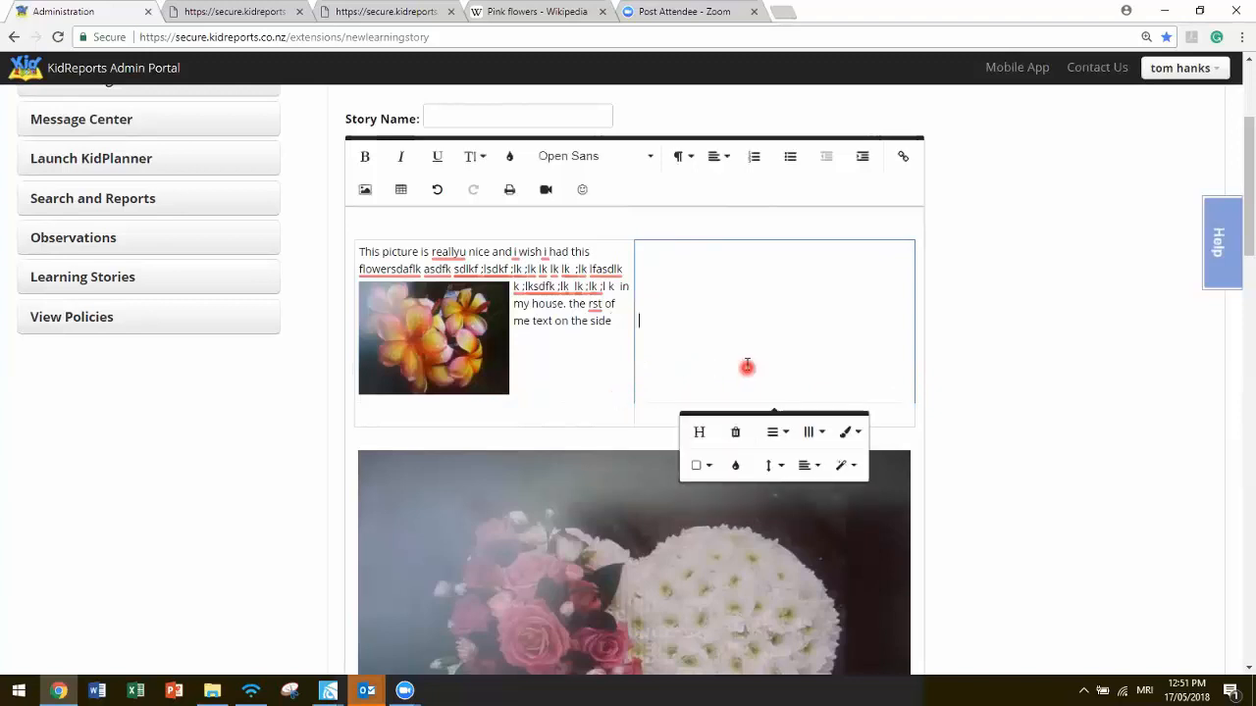
drag(728, 359, 531, 360)
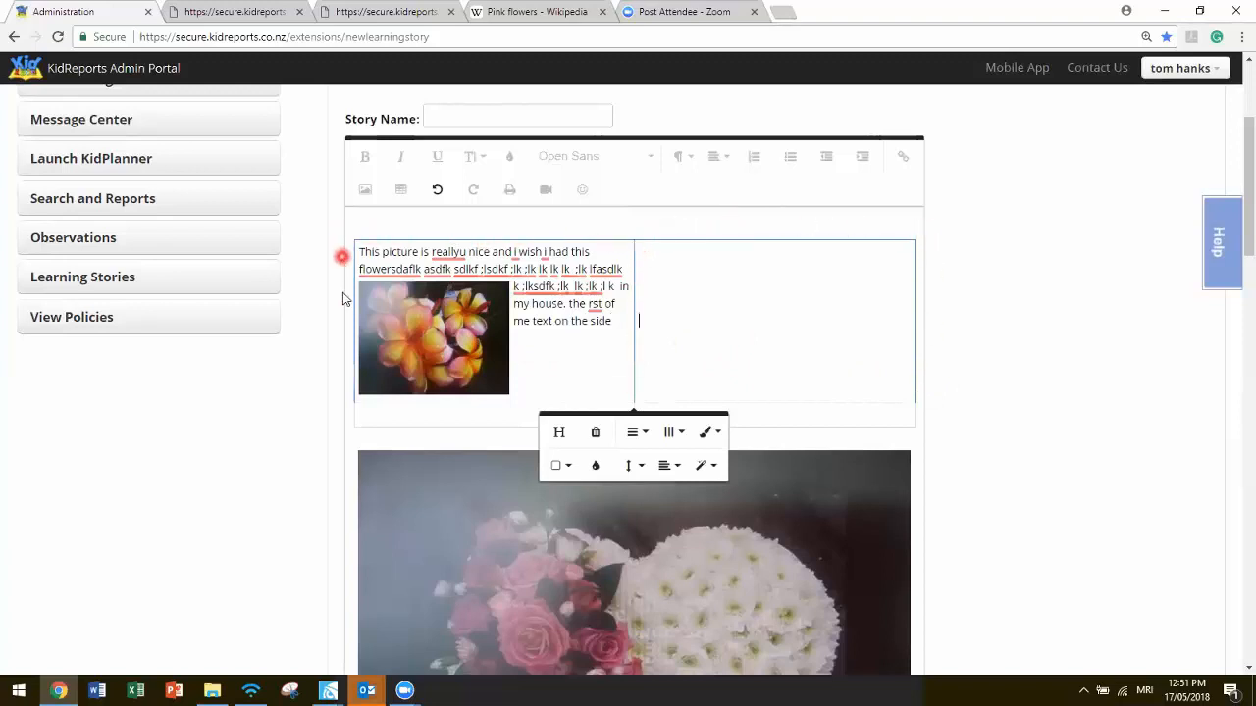
click(567, 475)
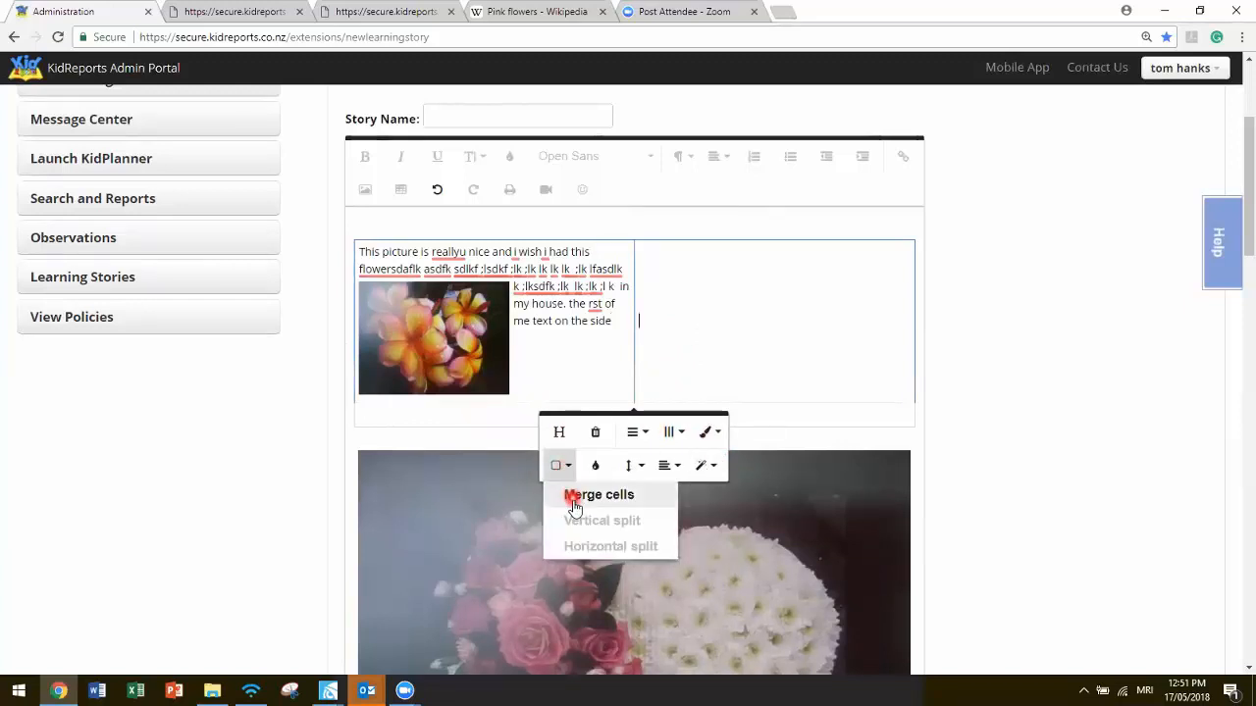
click(574, 493)
click(621, 306)
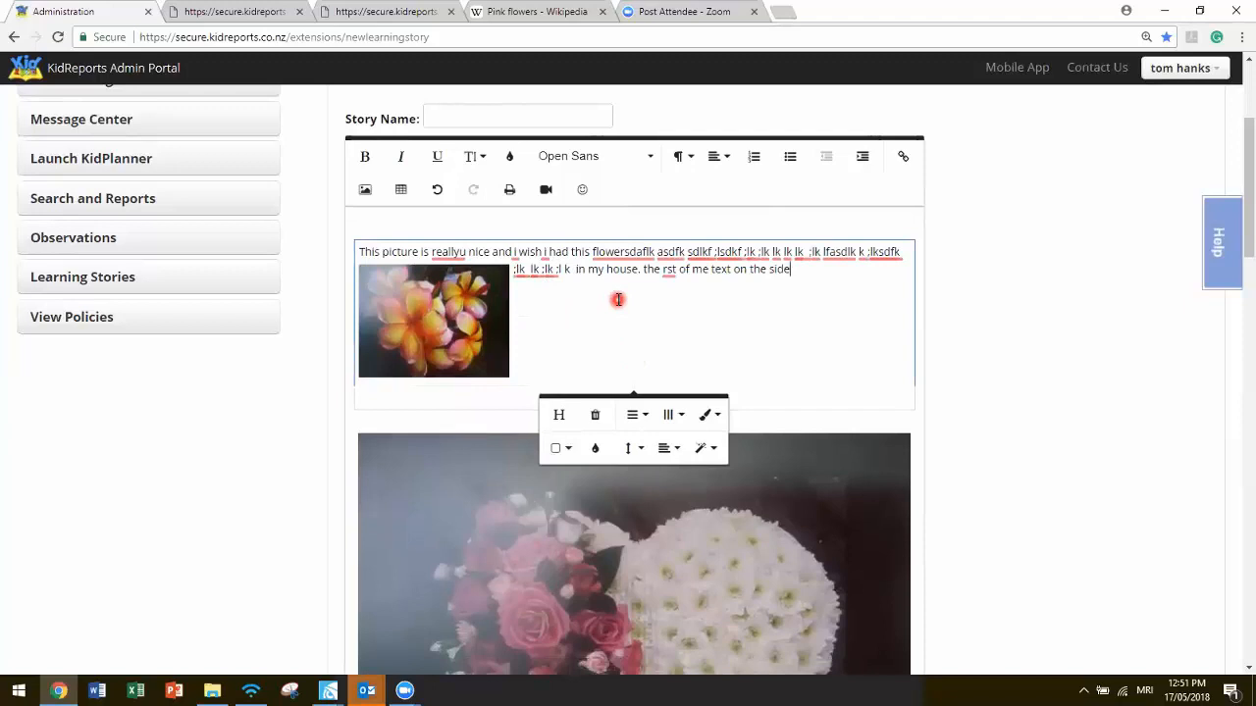
Try deleting the text after "this flower" in the merged cell, and undo the deletion
drag(810, 275, 640, 251)
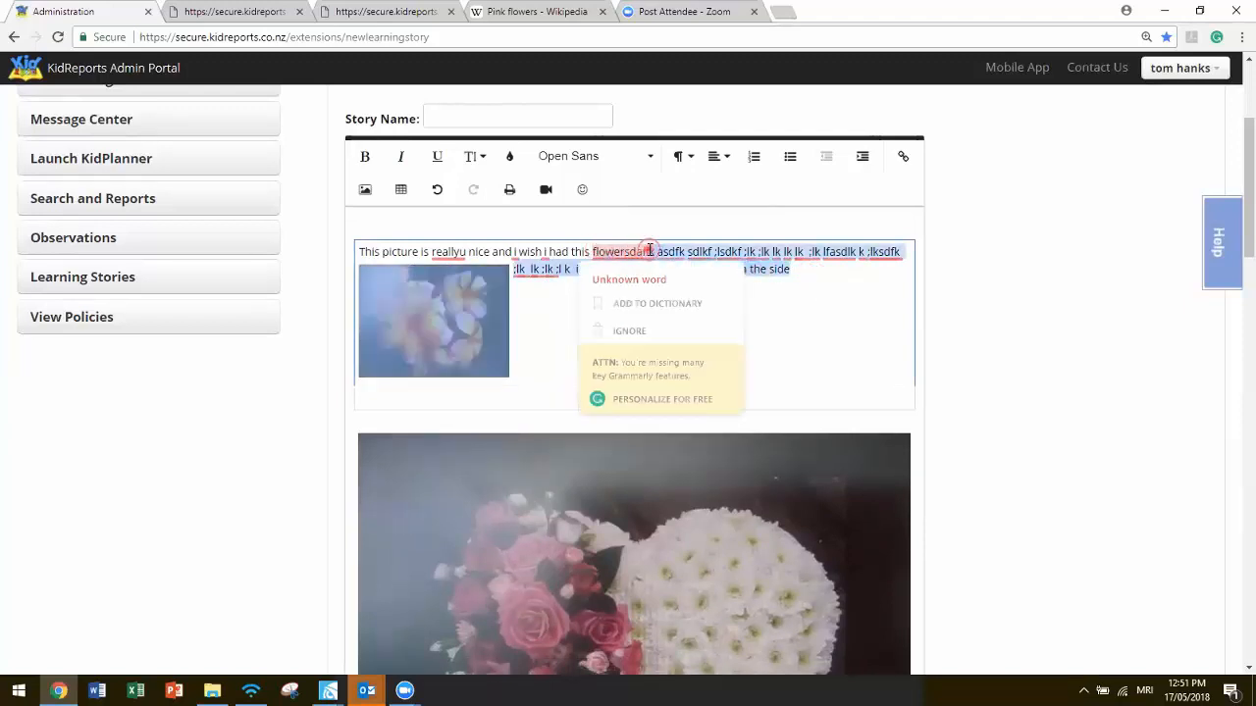
click(750, 302)
key(BackSpace)
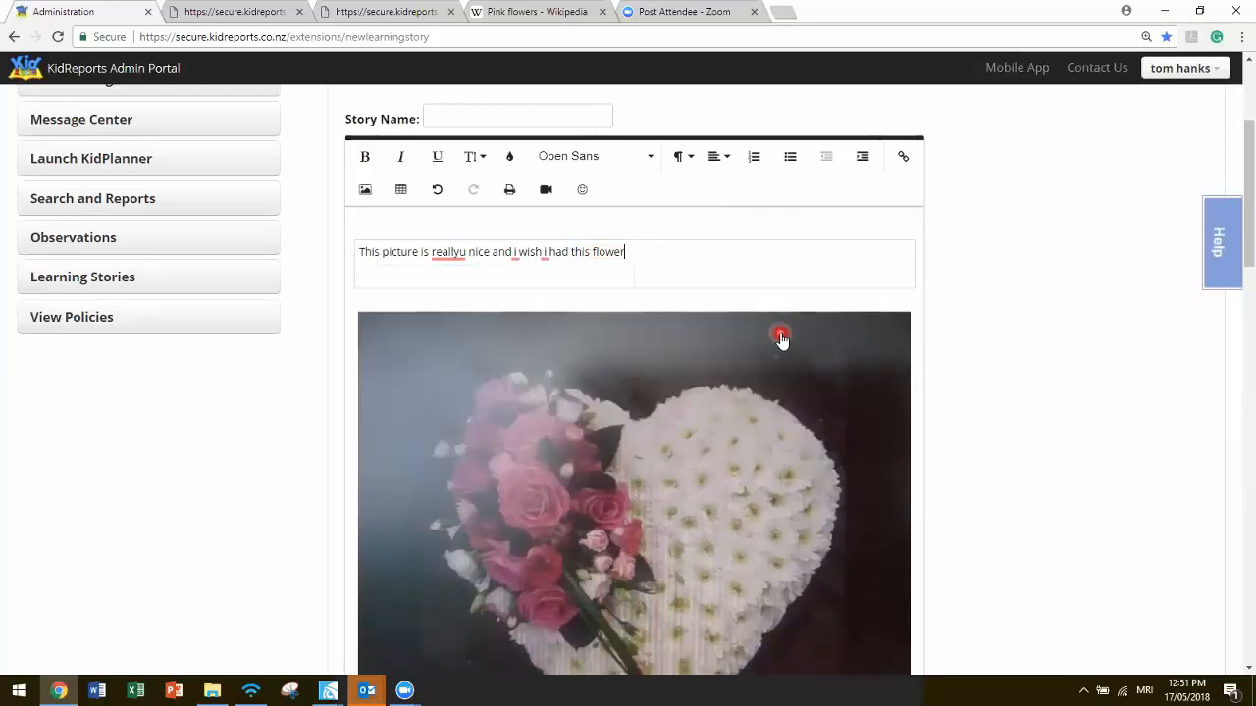
key(ctrl+z)
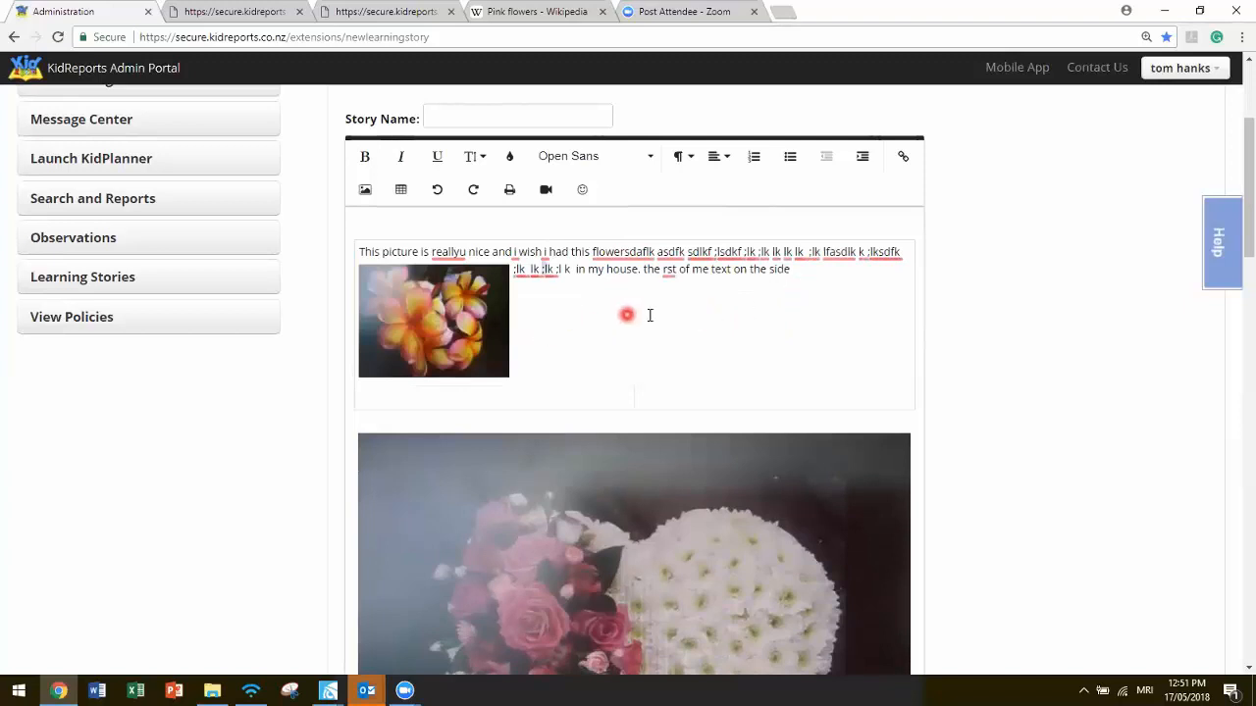
Try starting a new line with the letter "v" below "text on the side" and remove it
click(800, 274)
key(Return)
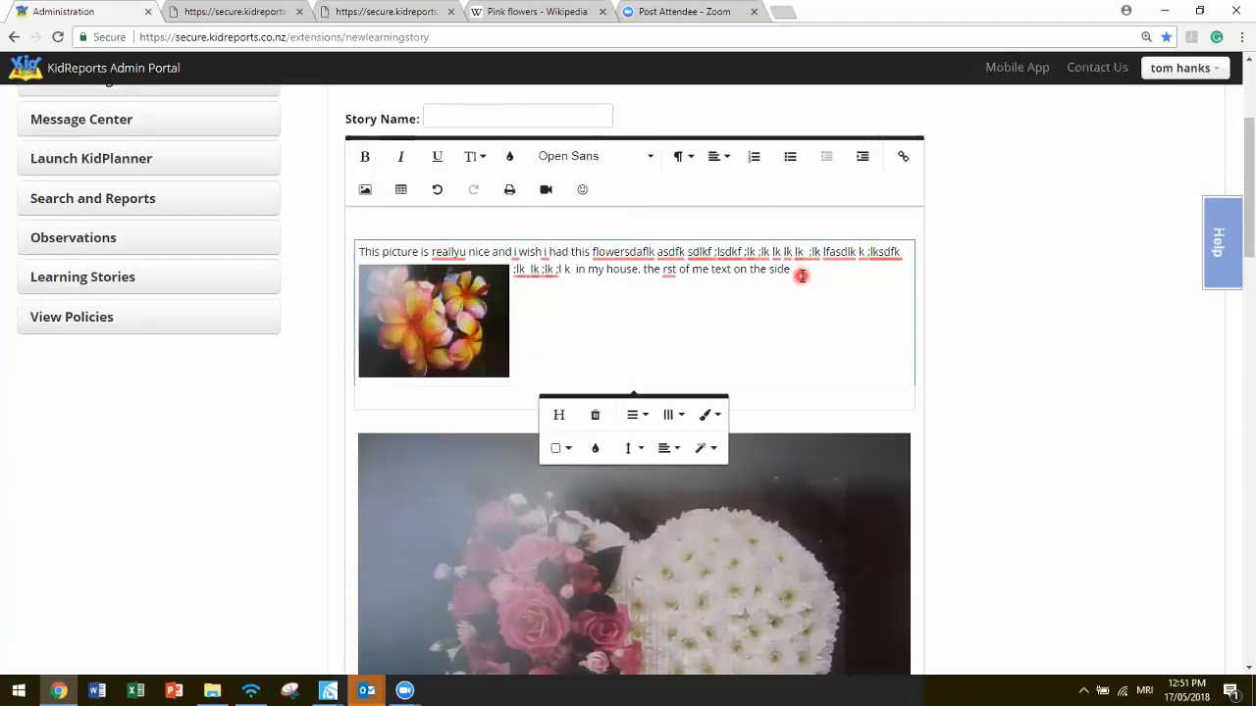
click(826, 310)
text(c)
key(BackSpace)
text(v)
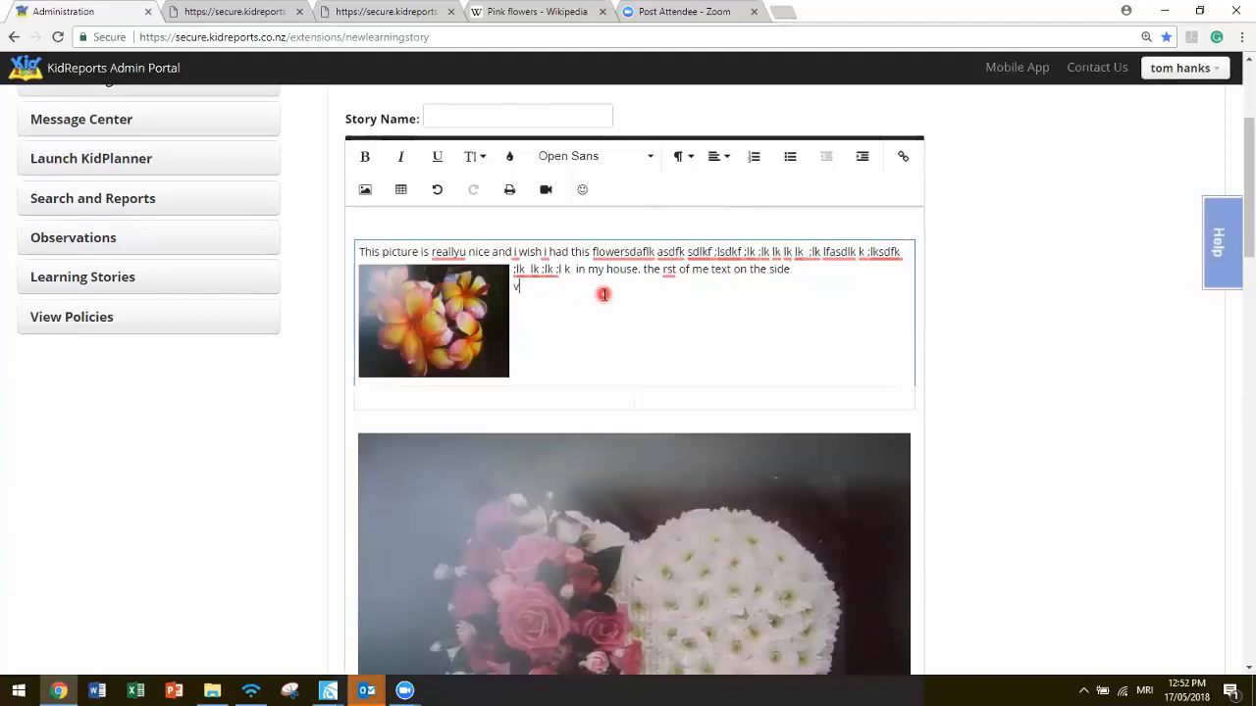
key(BackSpace)
key(BackSpace)
Try adding the letter "v" within the text beside the flower picture and on another new line, and erase it
click(557, 320)
text(v)
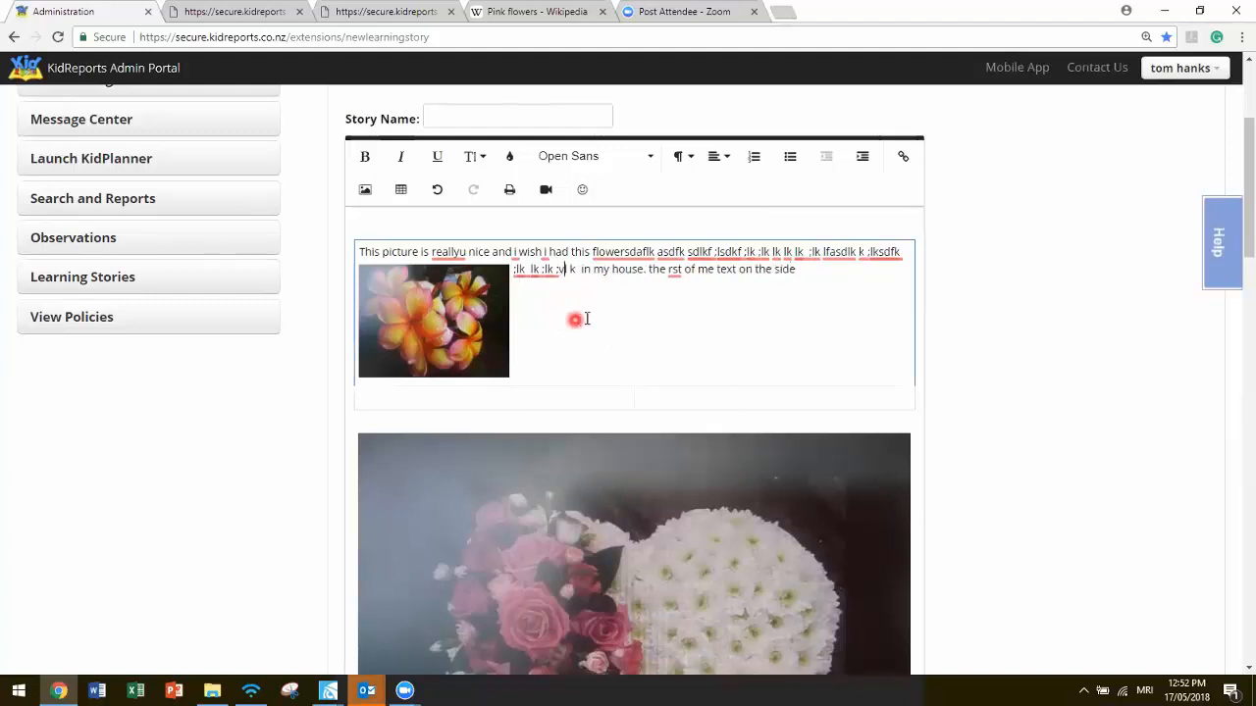
key(BackSpace)
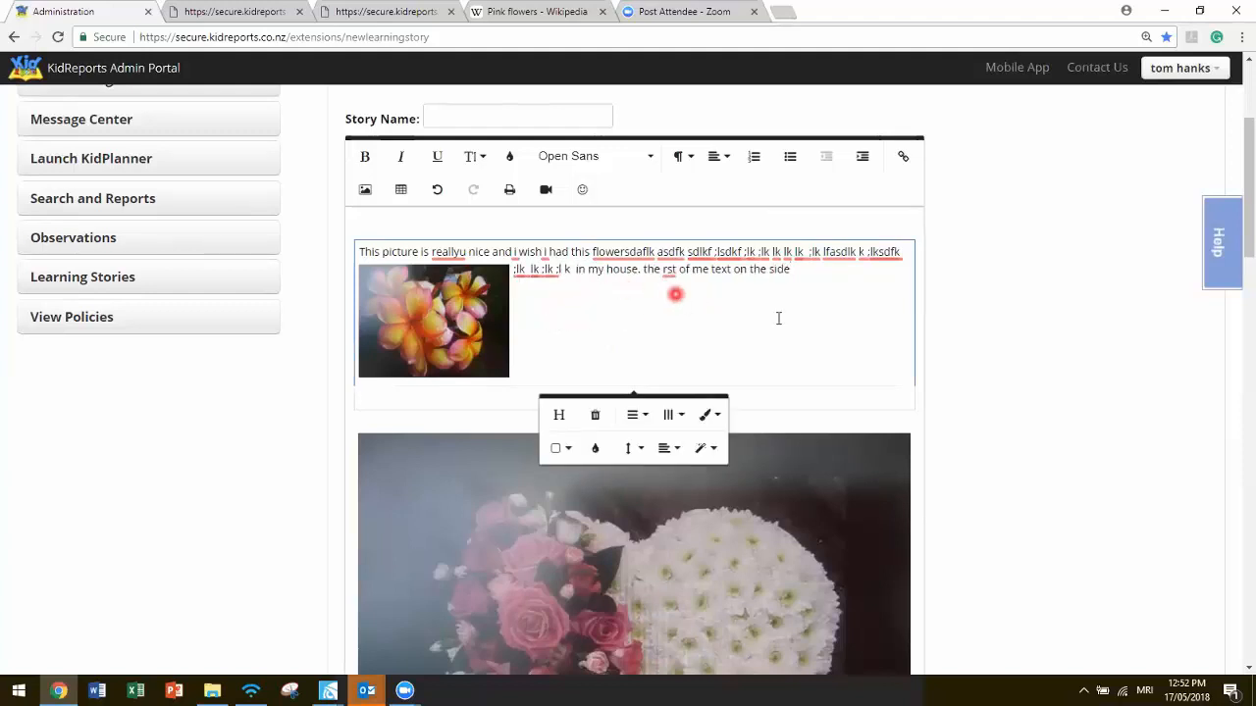
key(Return)
text(v)
key(BackSpace)
text(\)
Try deleting the flower picture from the merged cell, and undo the deletion
click(480, 314)
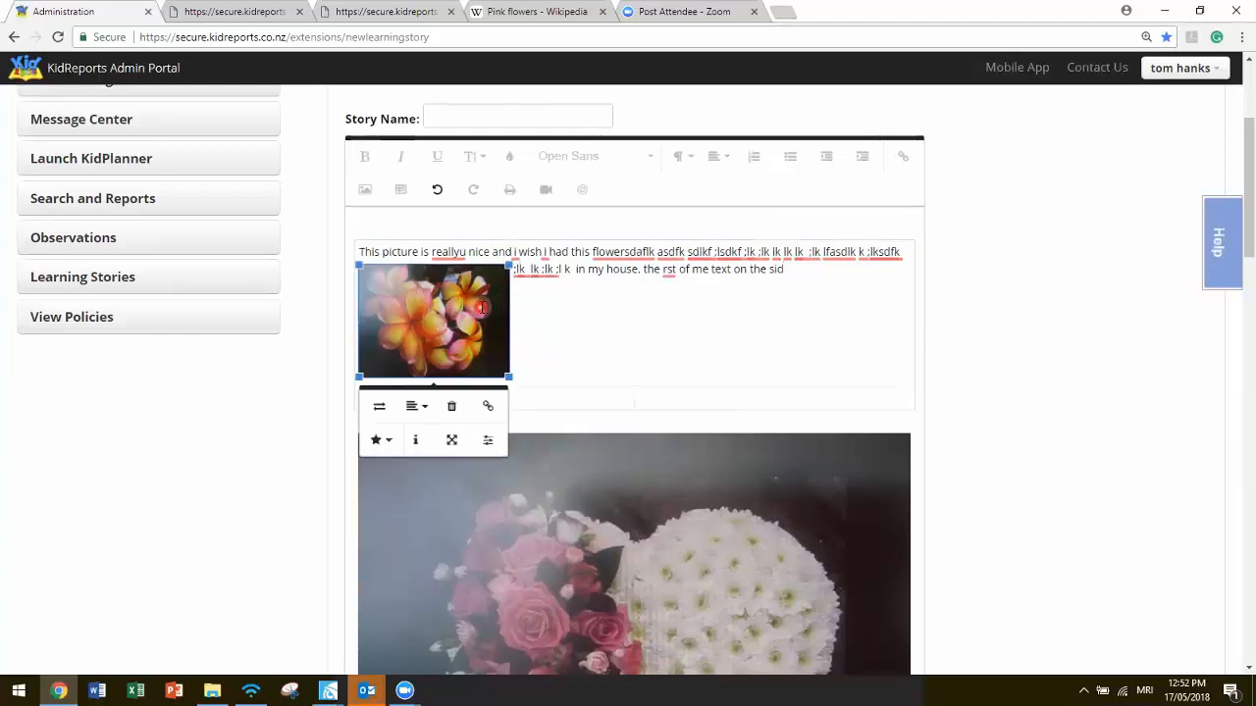
key(Delete)
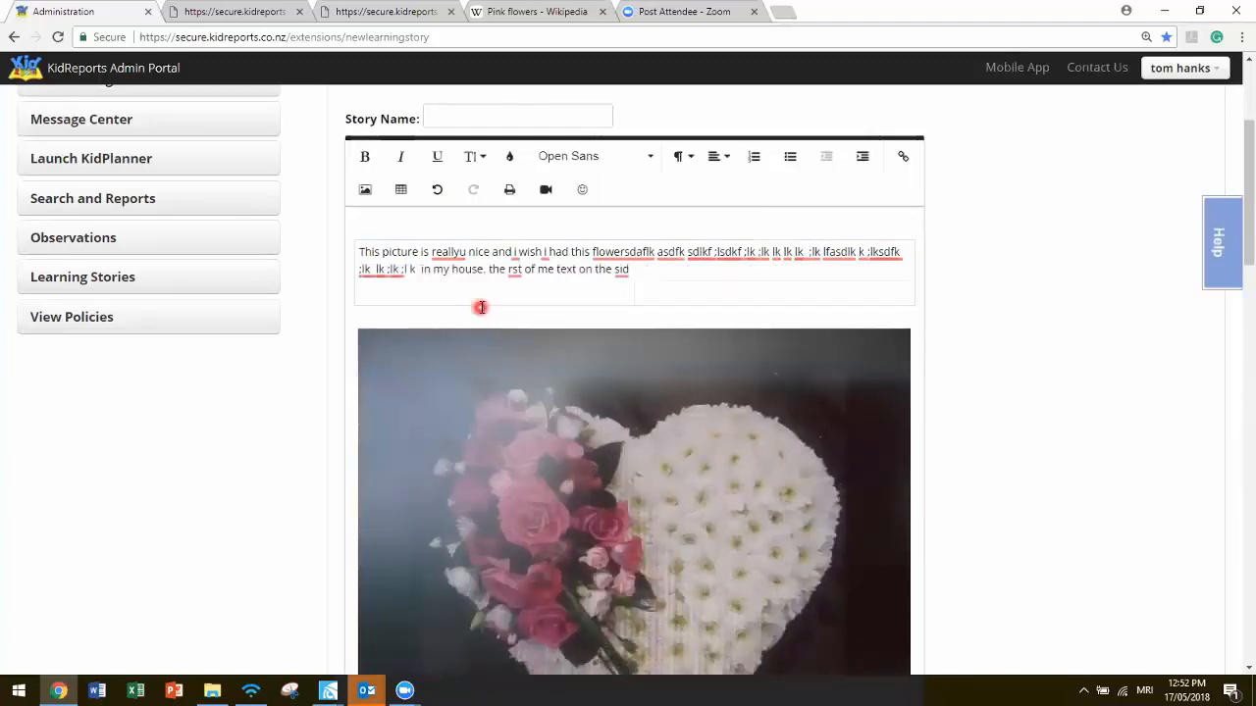
key(ctrl+z)
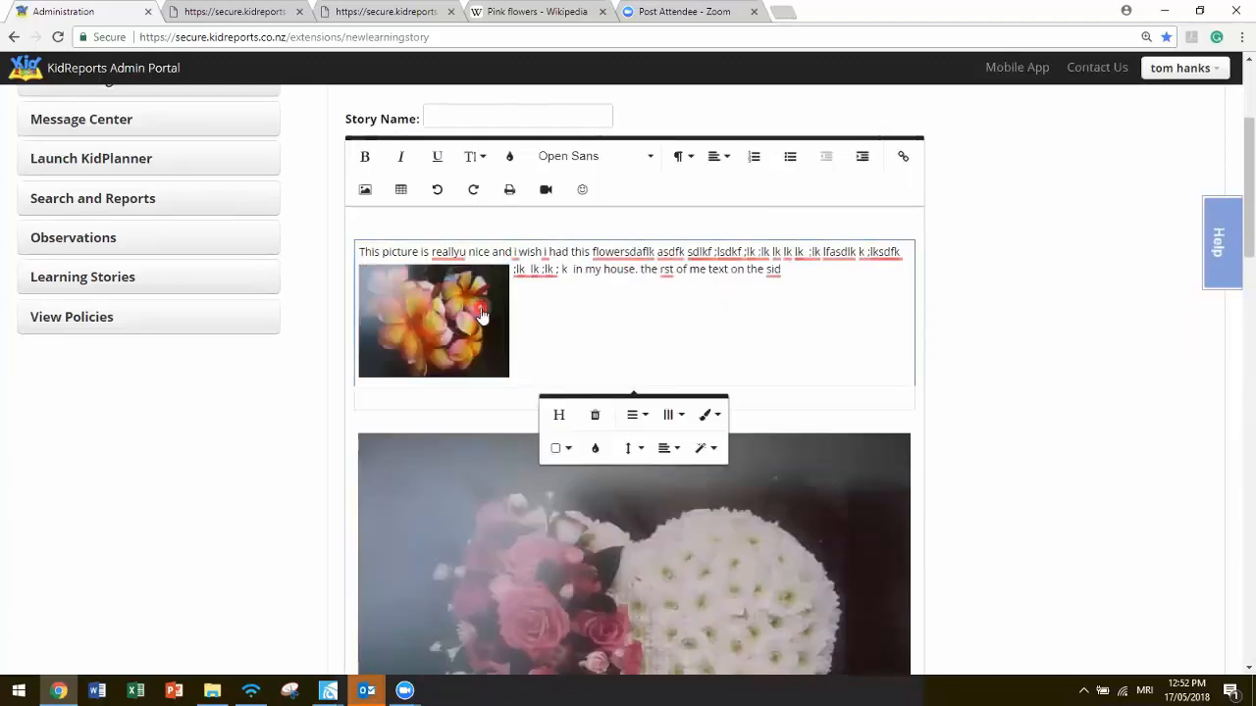
Delete the end of the line beside the flower picture, through "in my house. the rst of me text on the sid"
click(604, 329)
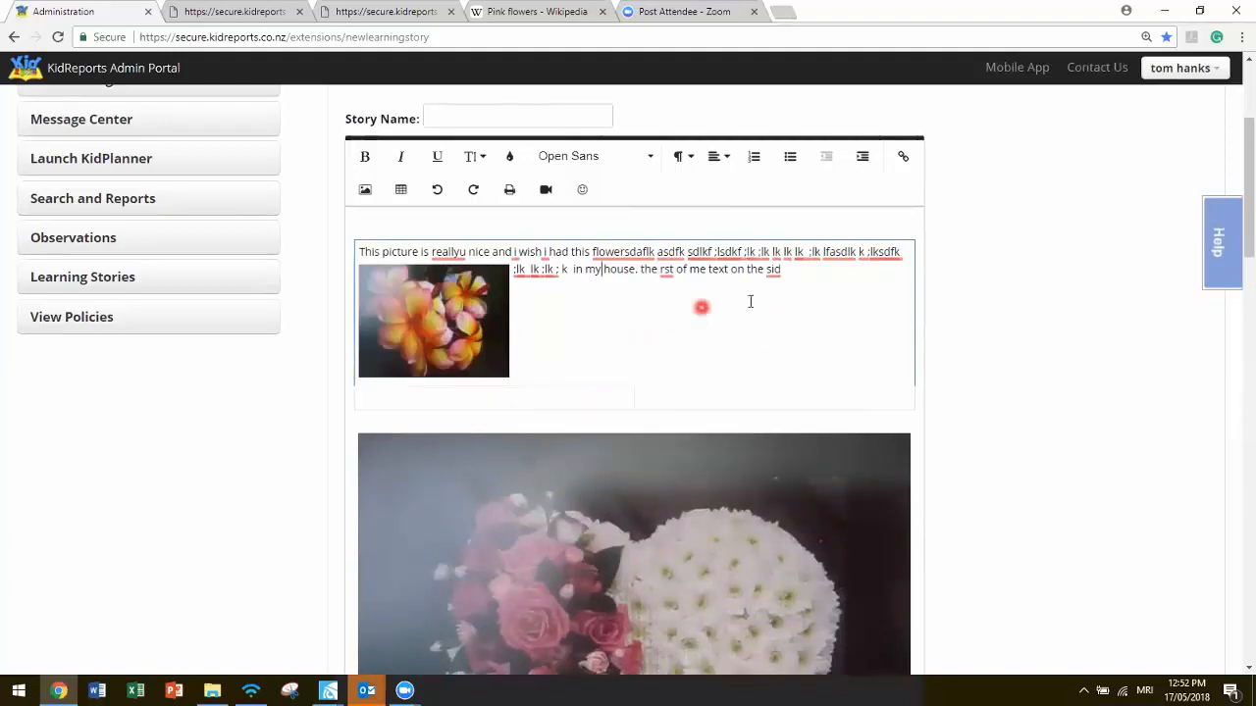
drag(783, 271, 526, 271)
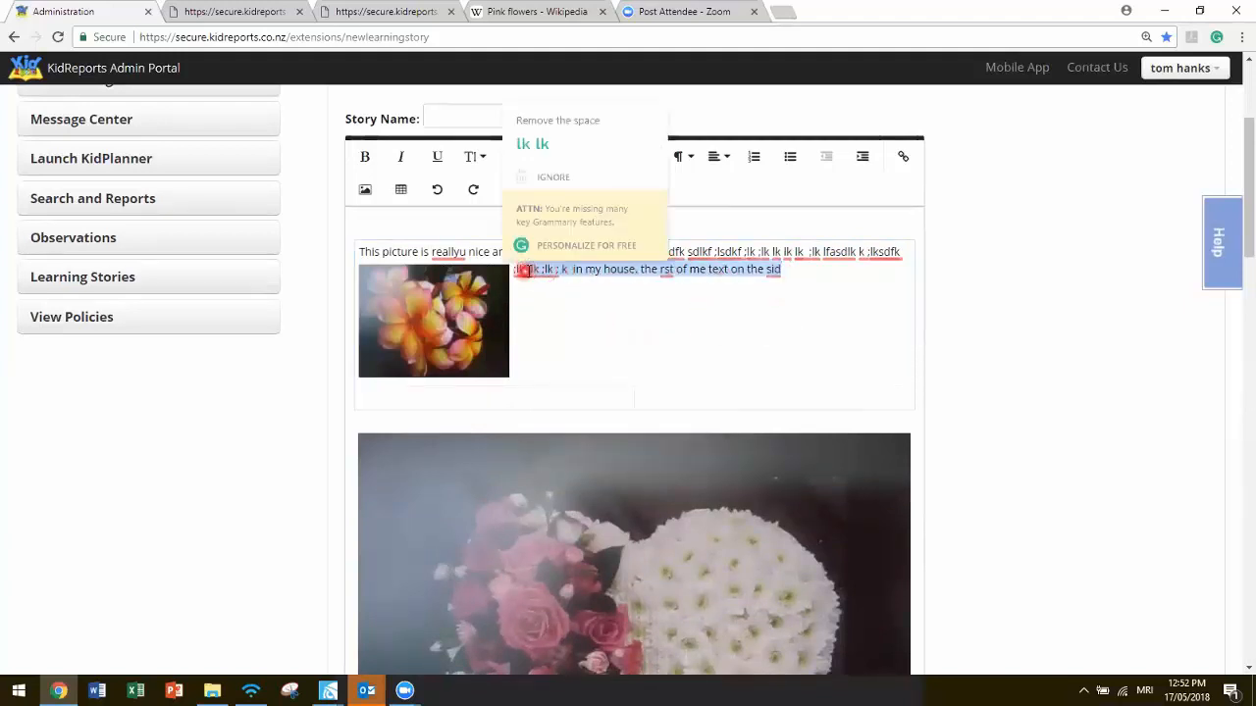
key(BackSpace)
Try deleting the filler text after "this flowers" on the first line, and undo the deletions
drag(856, 255, 628, 253)
key(BackSpace)
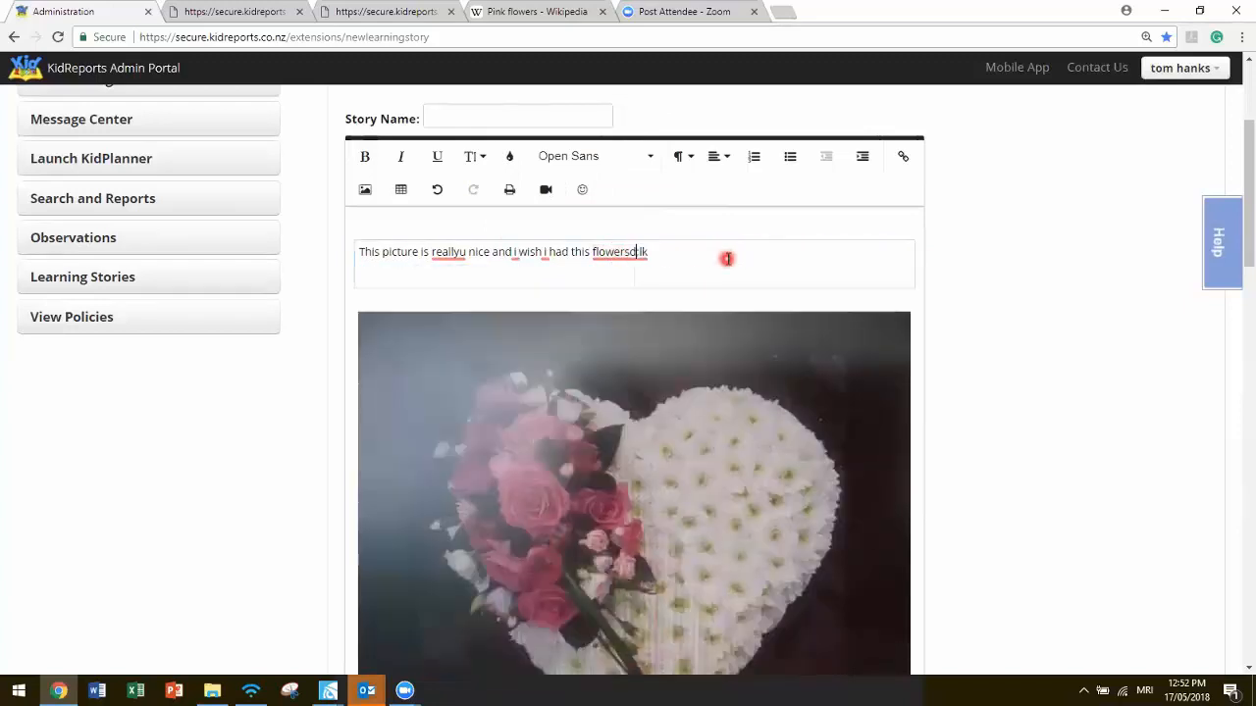
click(680, 258)
key(BackSpace)
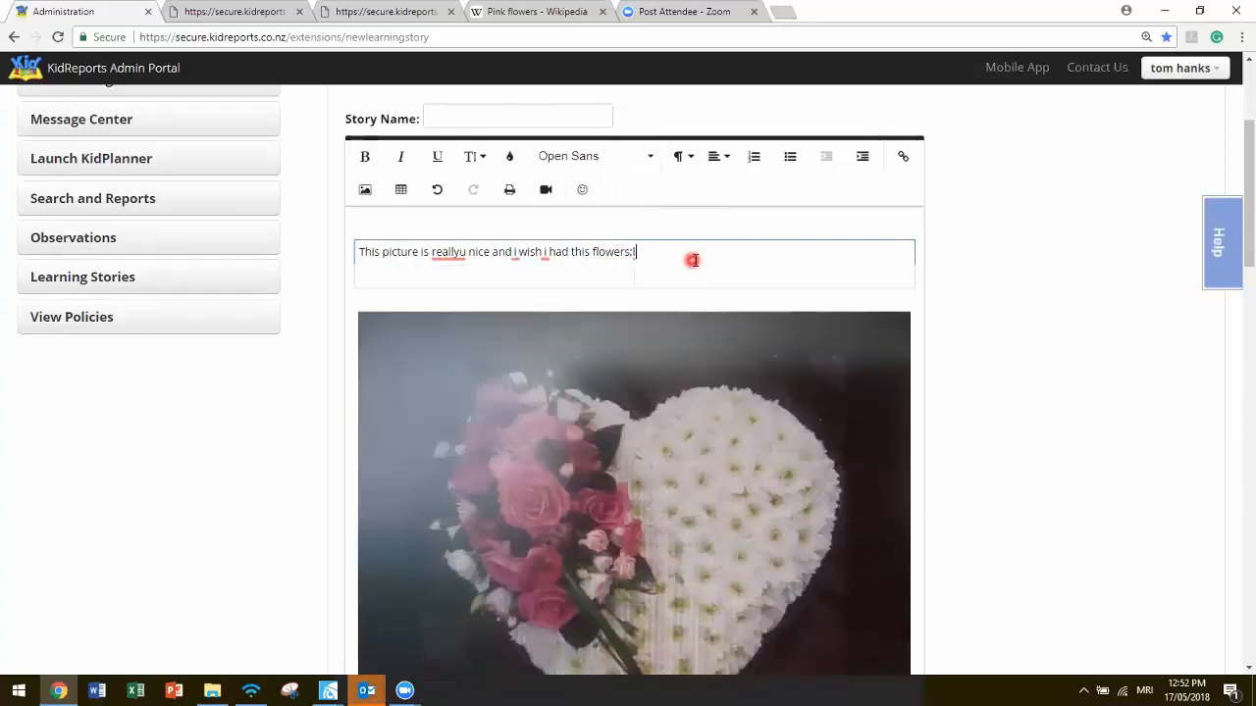
click(682, 258)
key(ctrl+z)
key(ctrl+z)
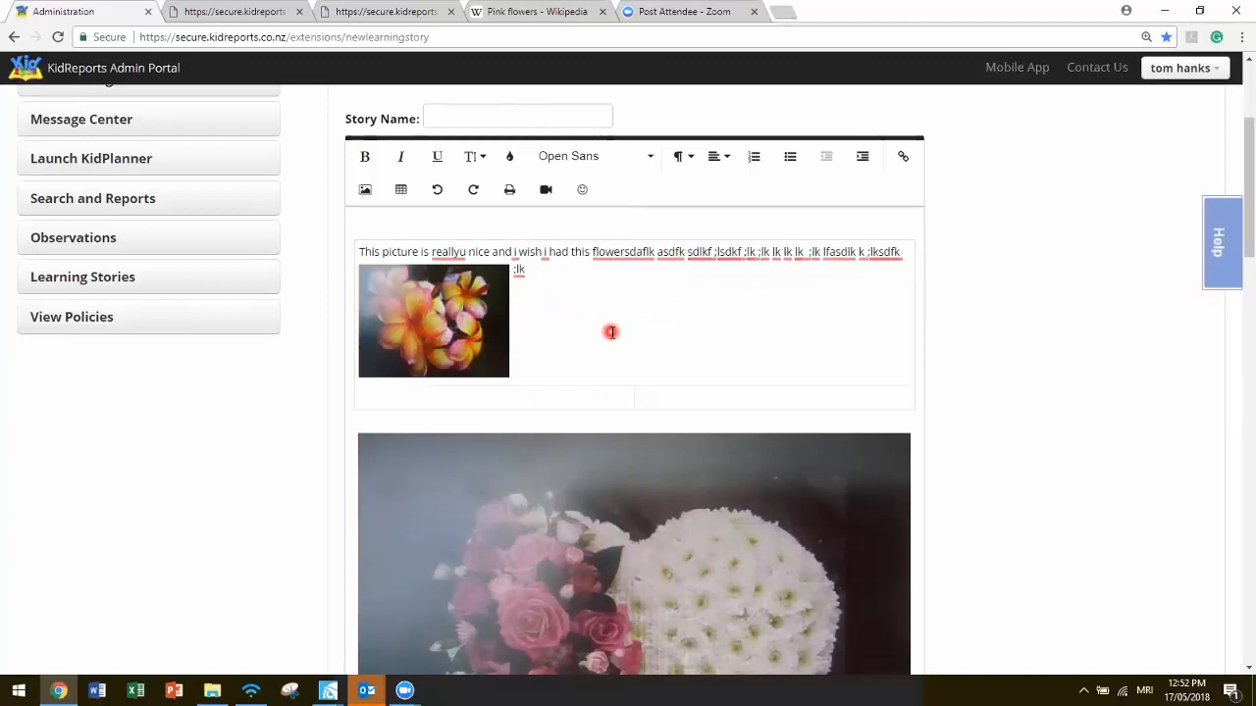
Move the heart bouquet picture into the merged table cell and shrink it to fit beside the flower picture
scroll(708, 441, down, 2)
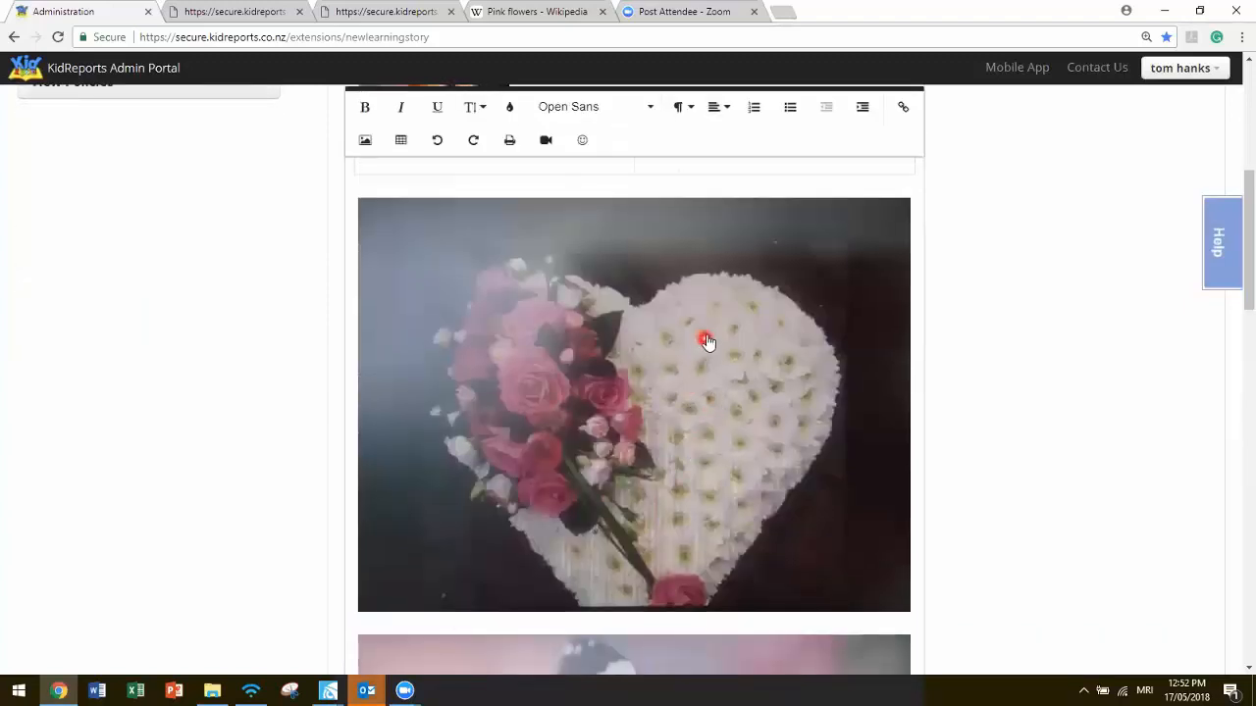
scroll(703, 412, up, 4)
scroll(698, 486, down, 2)
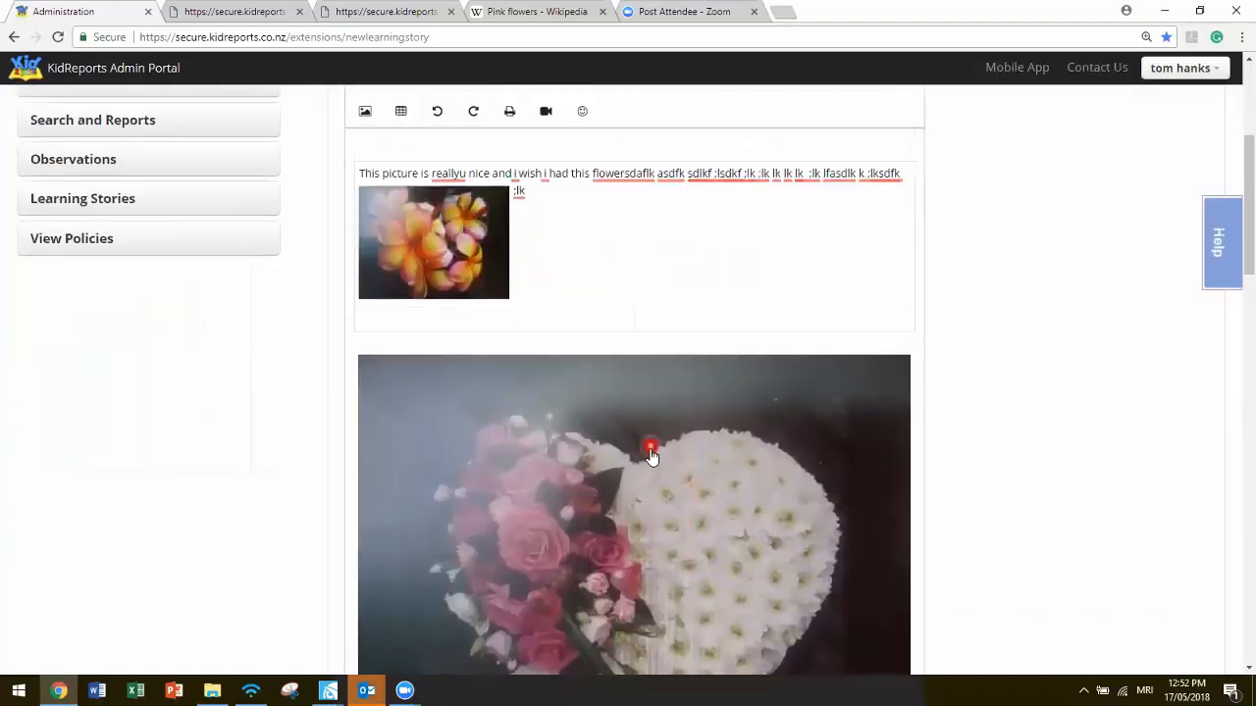
drag(653, 469, 682, 282)
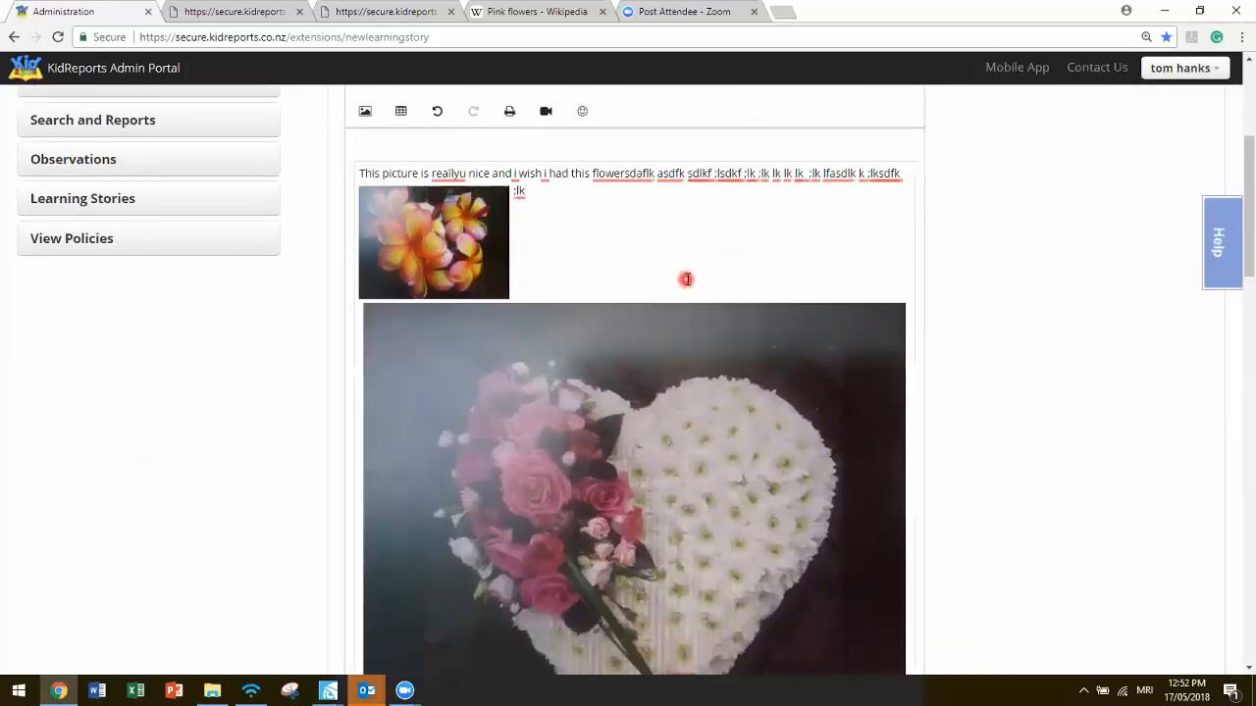
click(771, 362)
drag(902, 305, 596, 328)
click(673, 258)
click(650, 225)
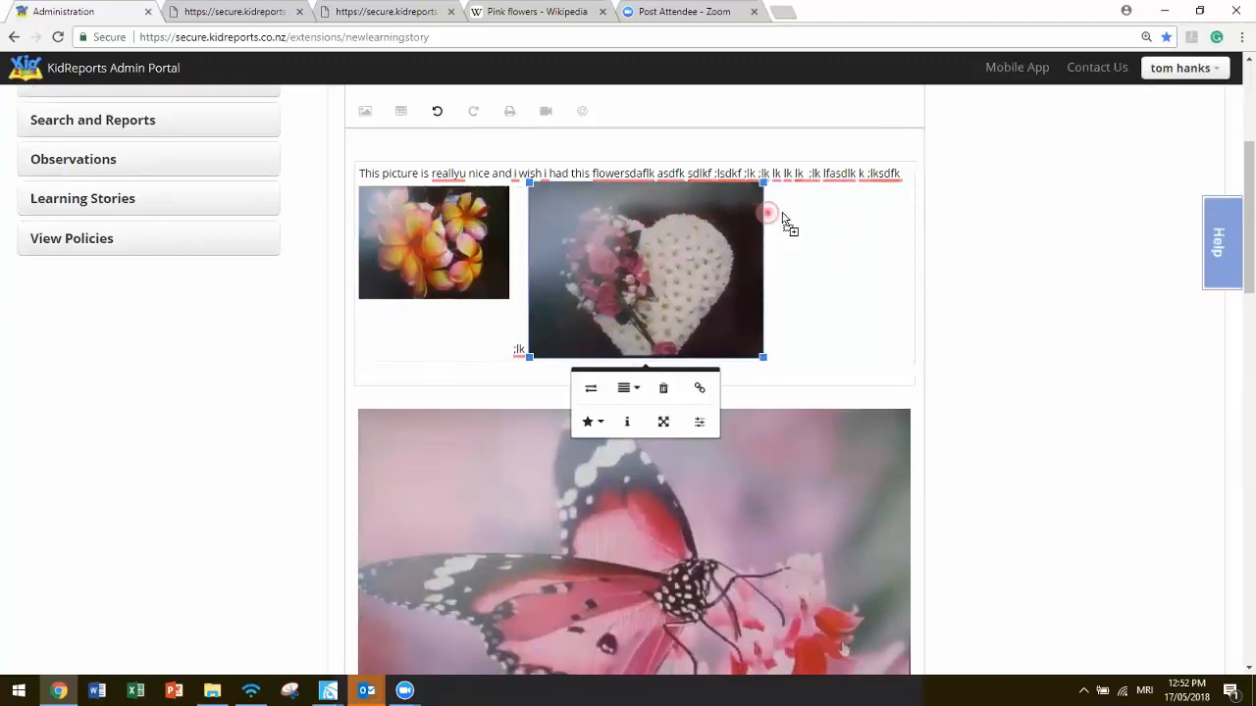
Reposition the heart picture to follow "flowersdaflk" and move the flower picture to the start of the text
drag(559, 245, 457, 330)
drag(384, 334, 383, 333)
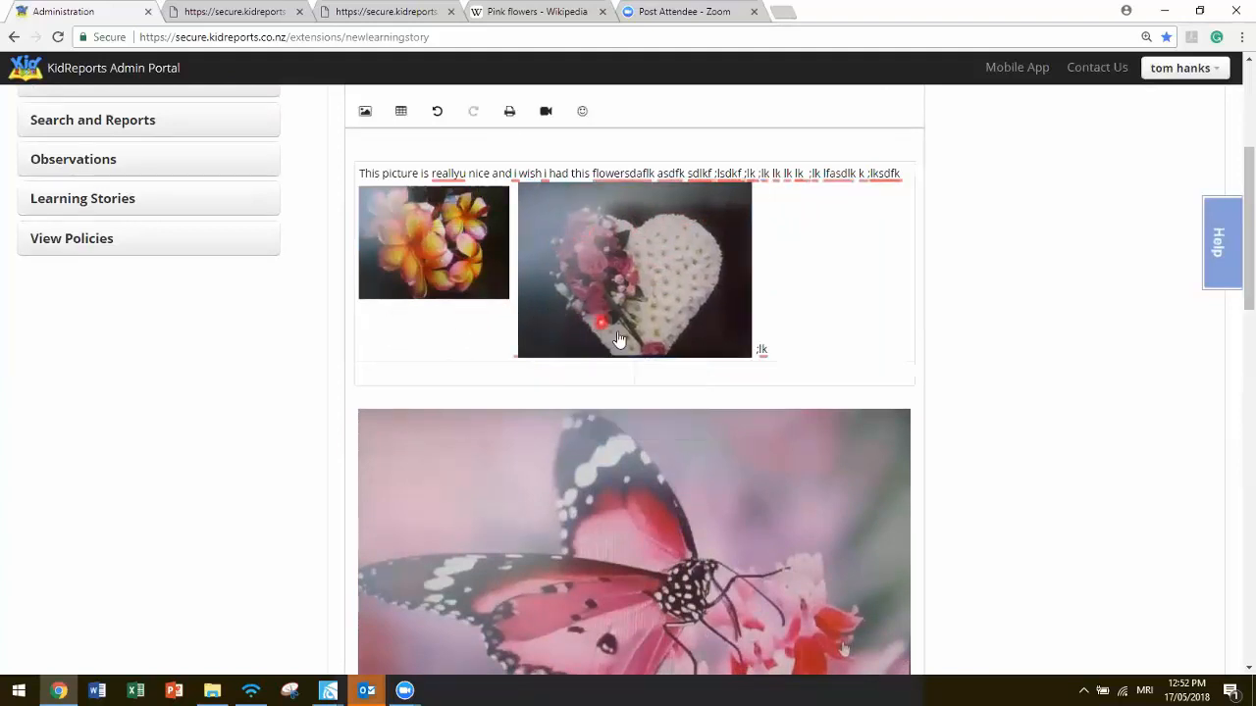
drag(713, 182, 695, 187)
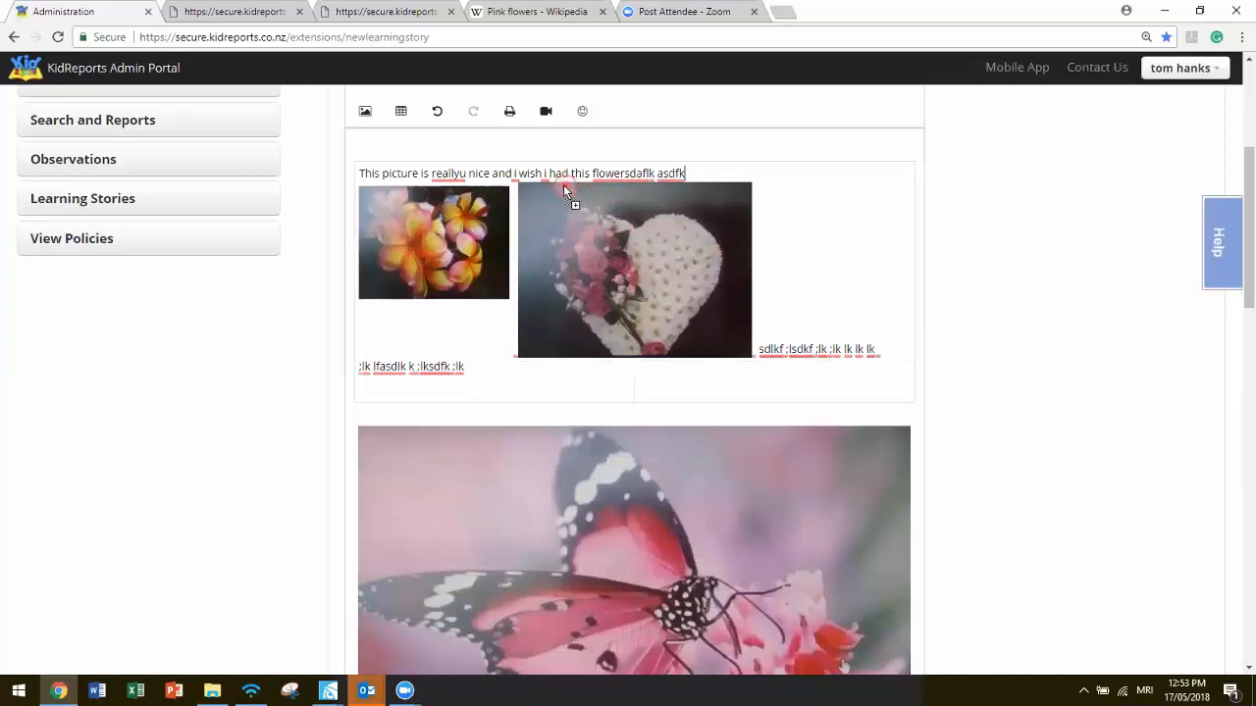
drag(555, 182, 555, 181)
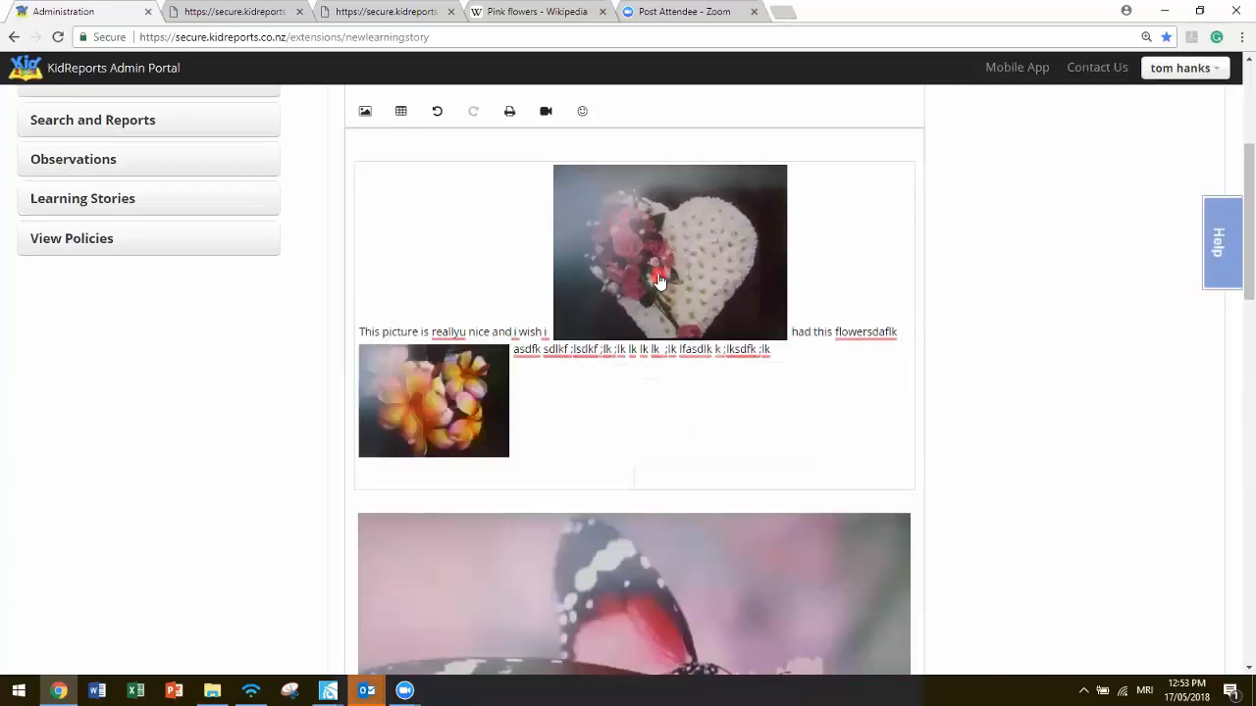
drag(666, 265, 646, 258)
drag(547, 352, 517, 355)
drag(424, 376, 361, 334)
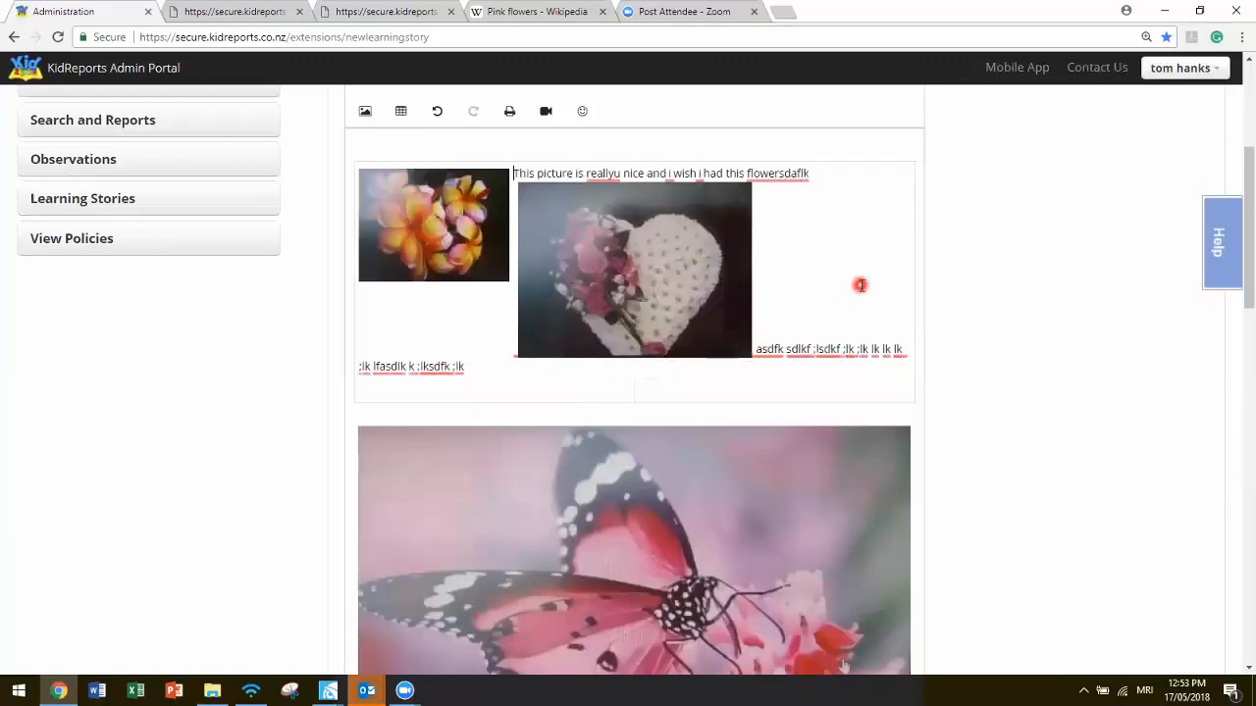
Delete the leftover last line of filler text, ";lk lfasdlk k ;lksdfk ;lk", from the merged cell
scroll(831, 292, down, 5)
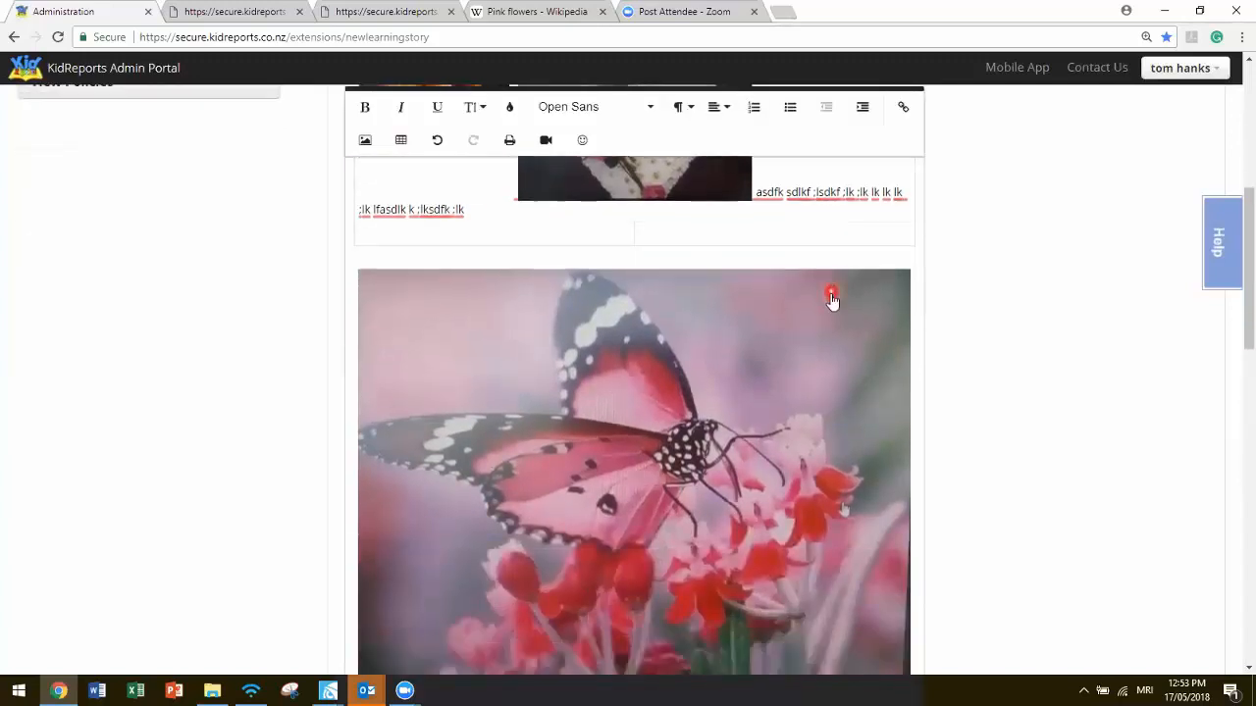
scroll(831, 294, up, 6)
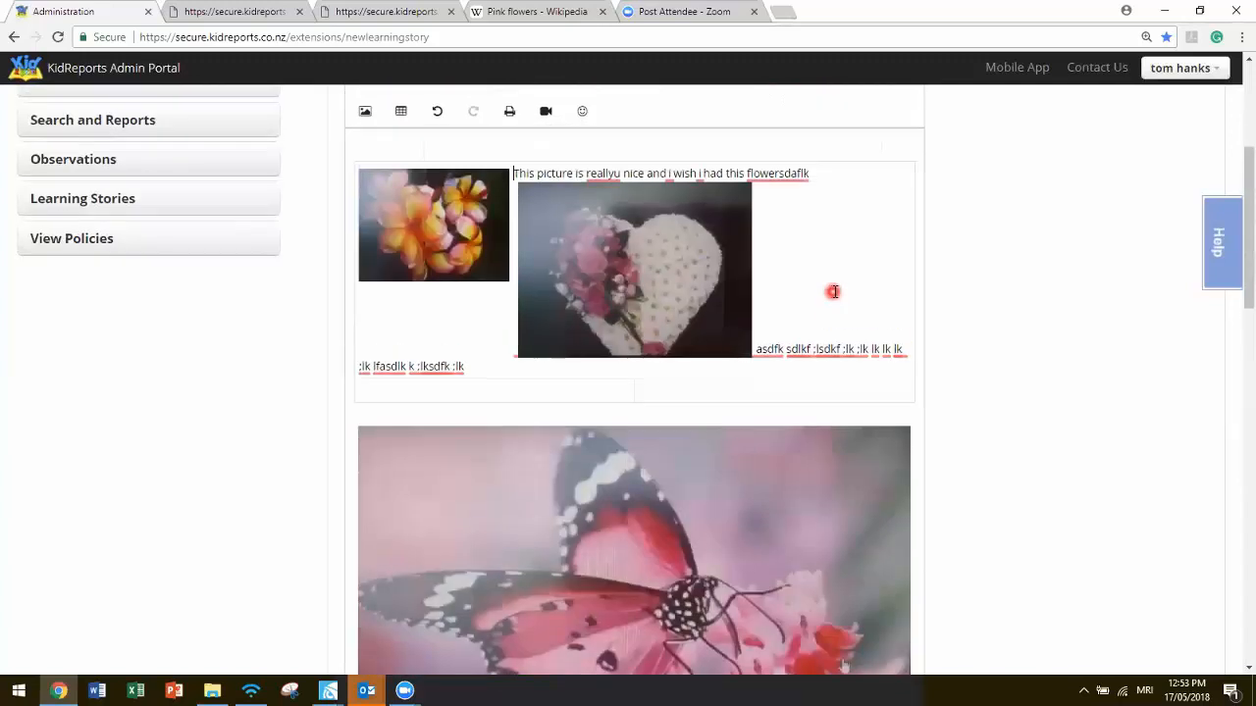
drag(465, 443, 359, 441)
key(BackSpace)
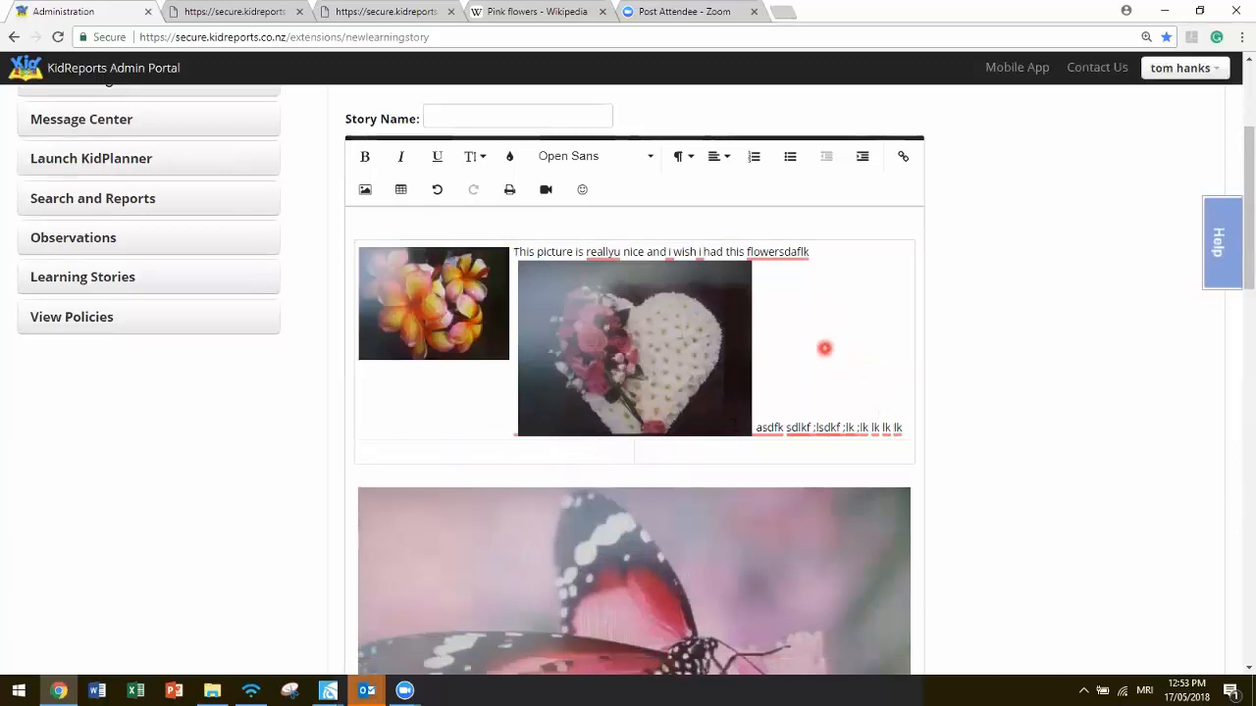
click(440, 396)
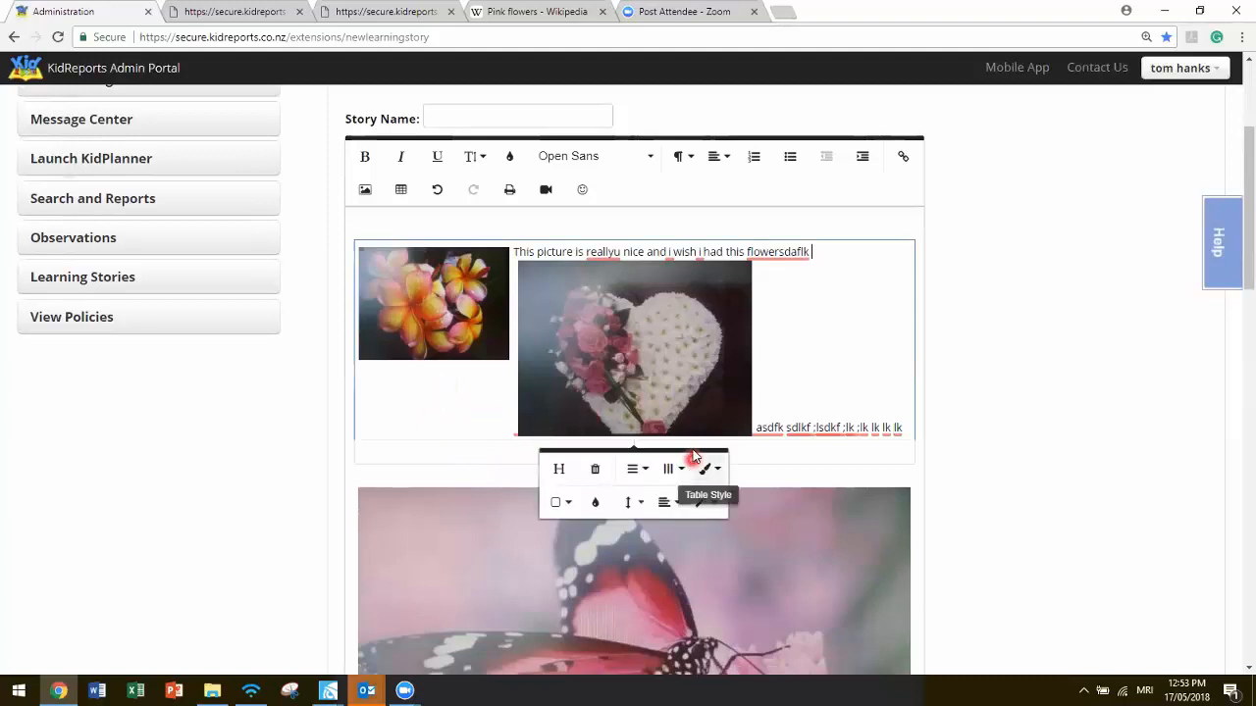
Delete the pictures between the table and the Fine Motor section, starting with the butterfly
scroll(690, 461, down, 6)
click(740, 245)
key(BackSpace)
click(735, 421)
key(BackSpace)
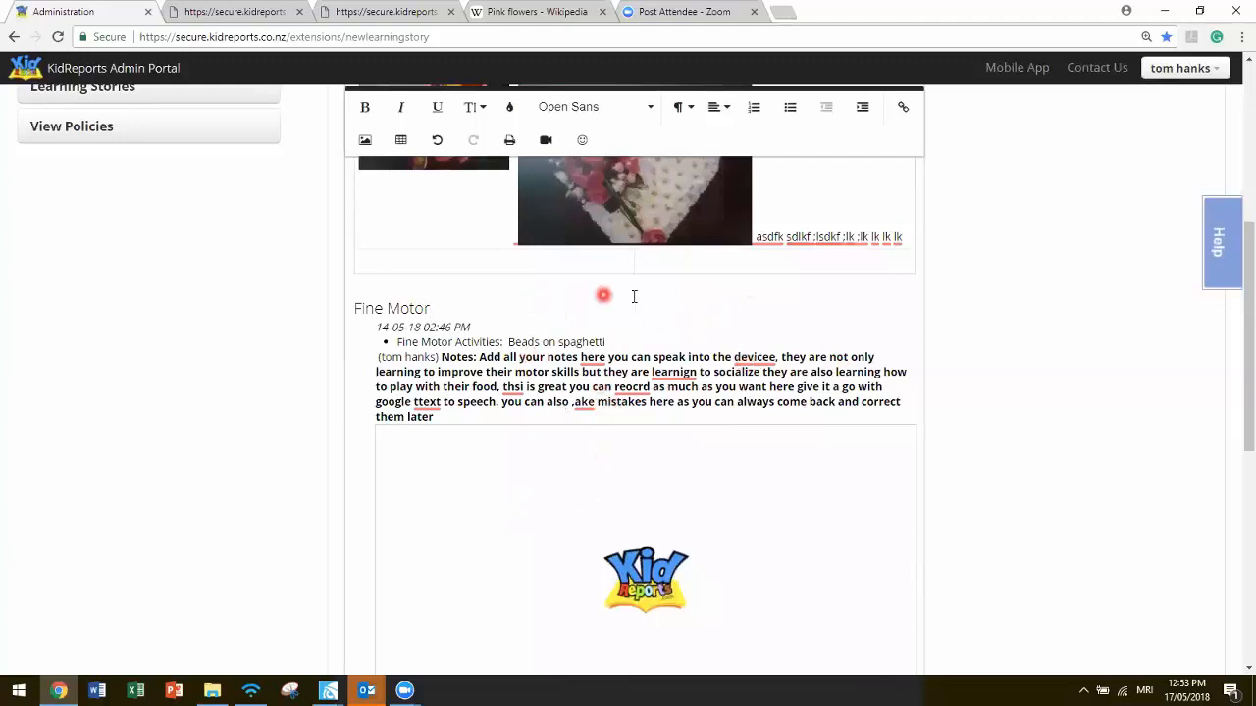
scroll(746, 327, up, 2)
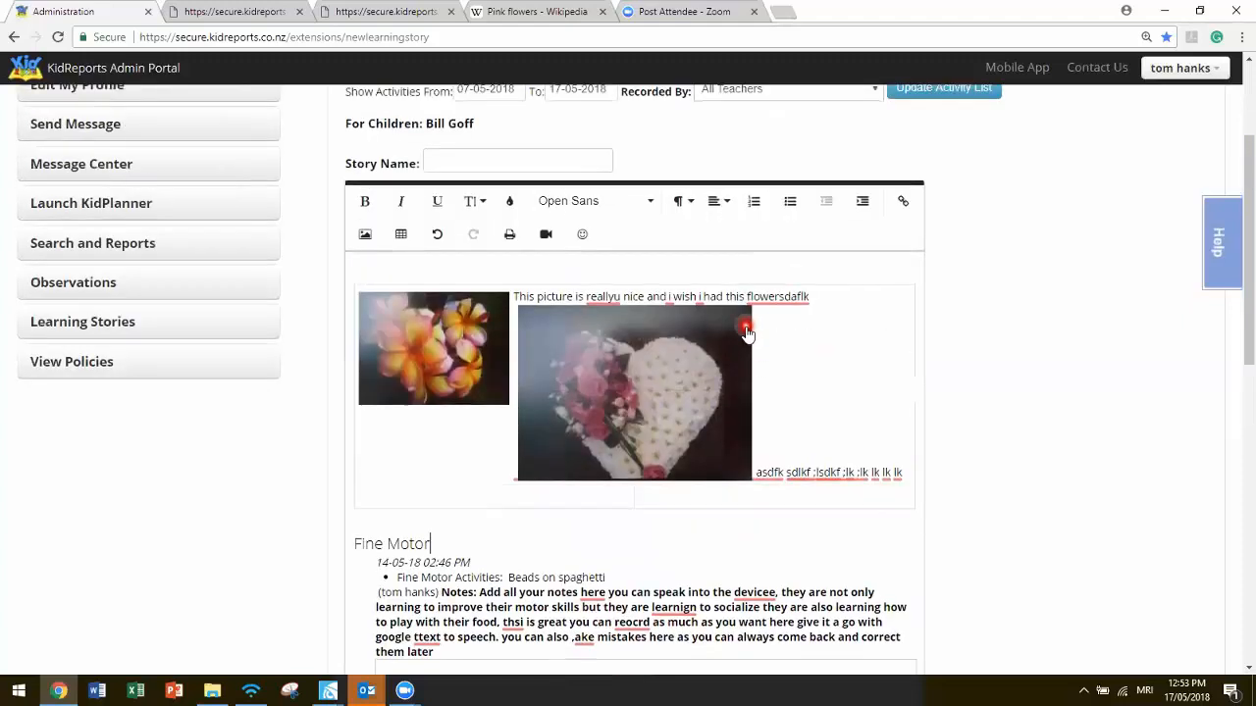
click(634, 380)
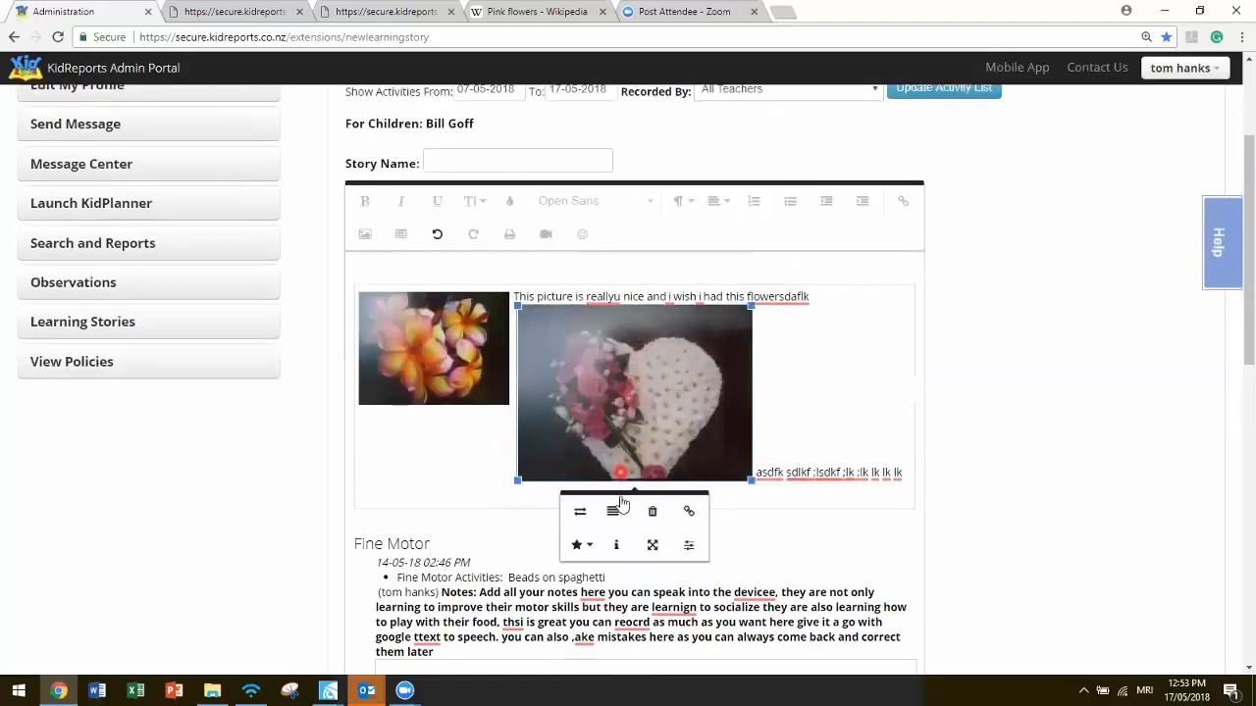
click(440, 435)
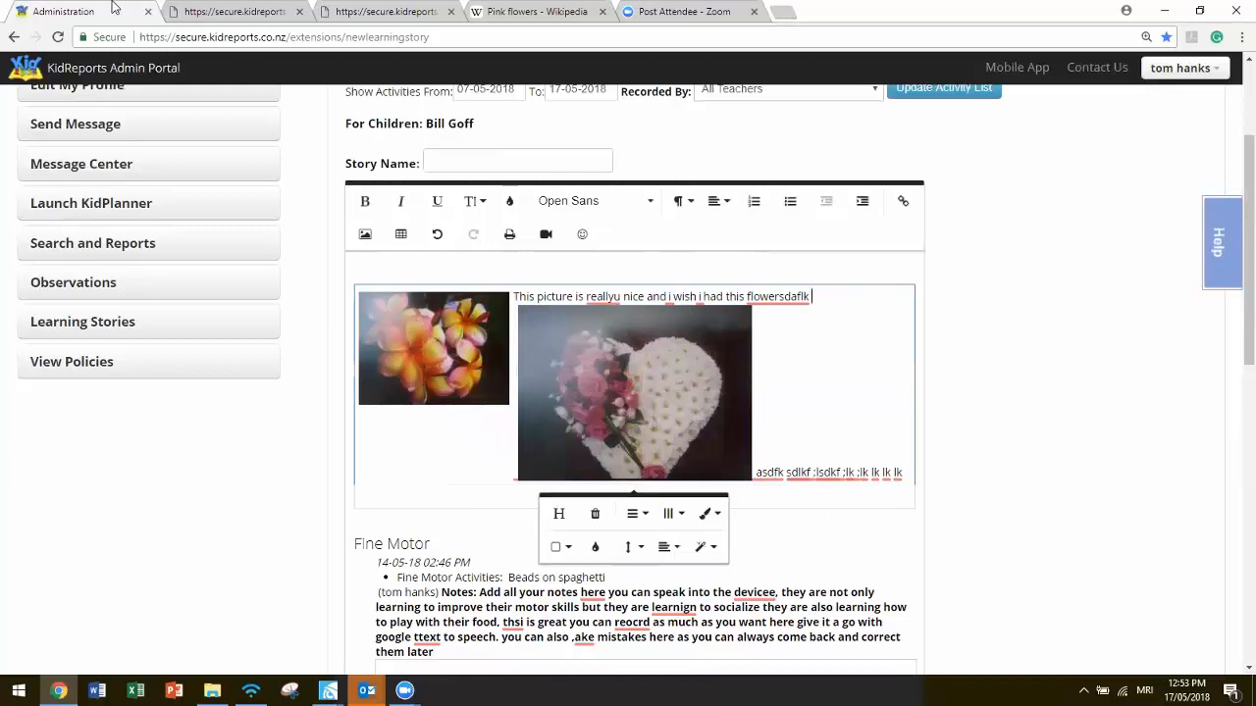
Start the learning story over and load the recorded activities from 07-05-2018 into the editor
click(15, 39)
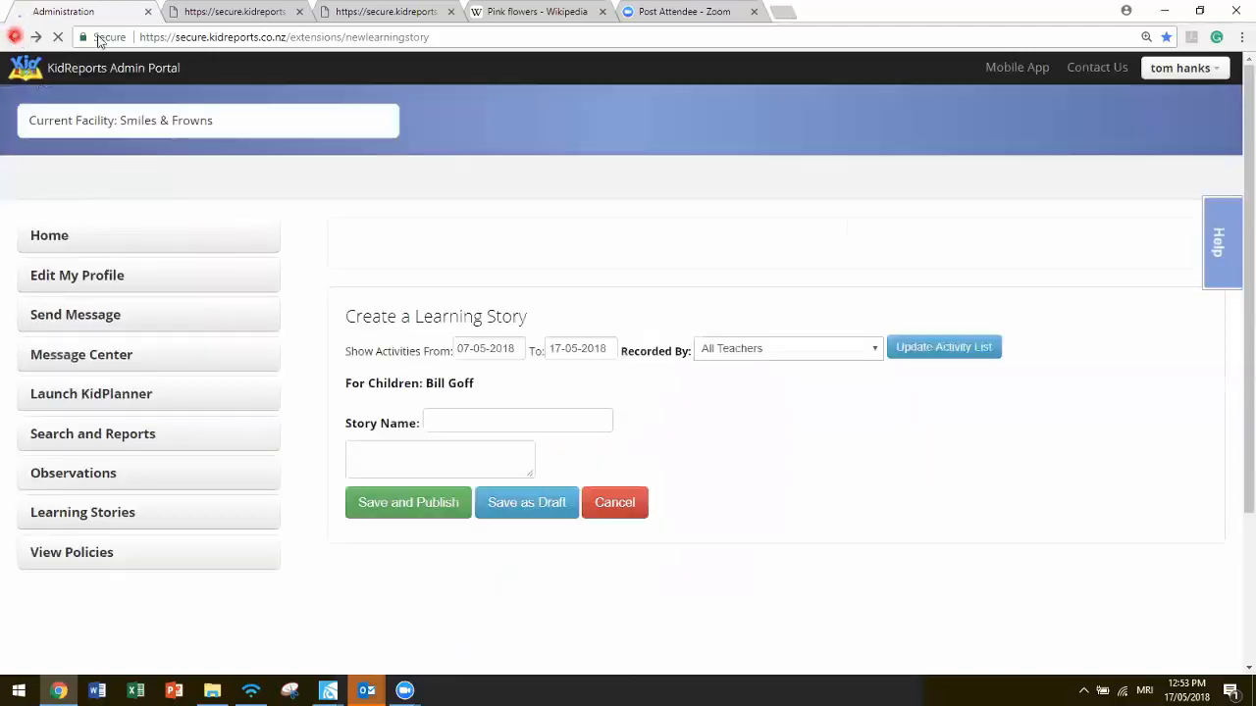
click(483, 280)
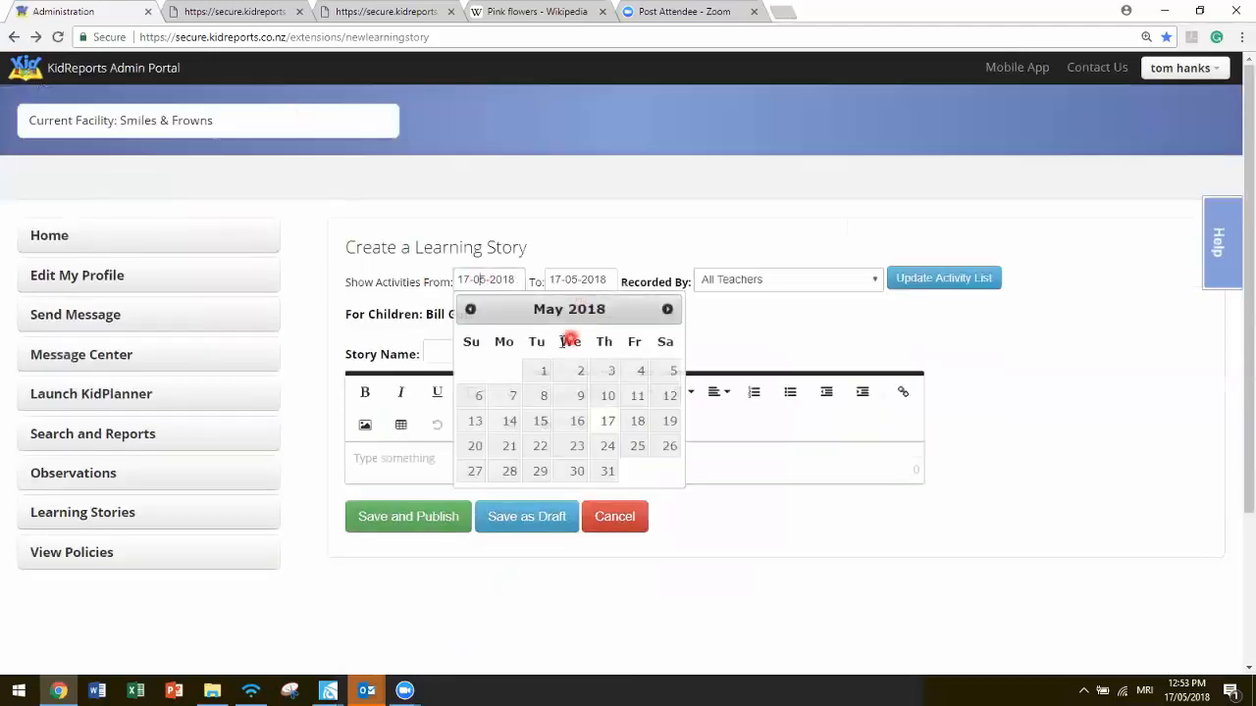
click(511, 397)
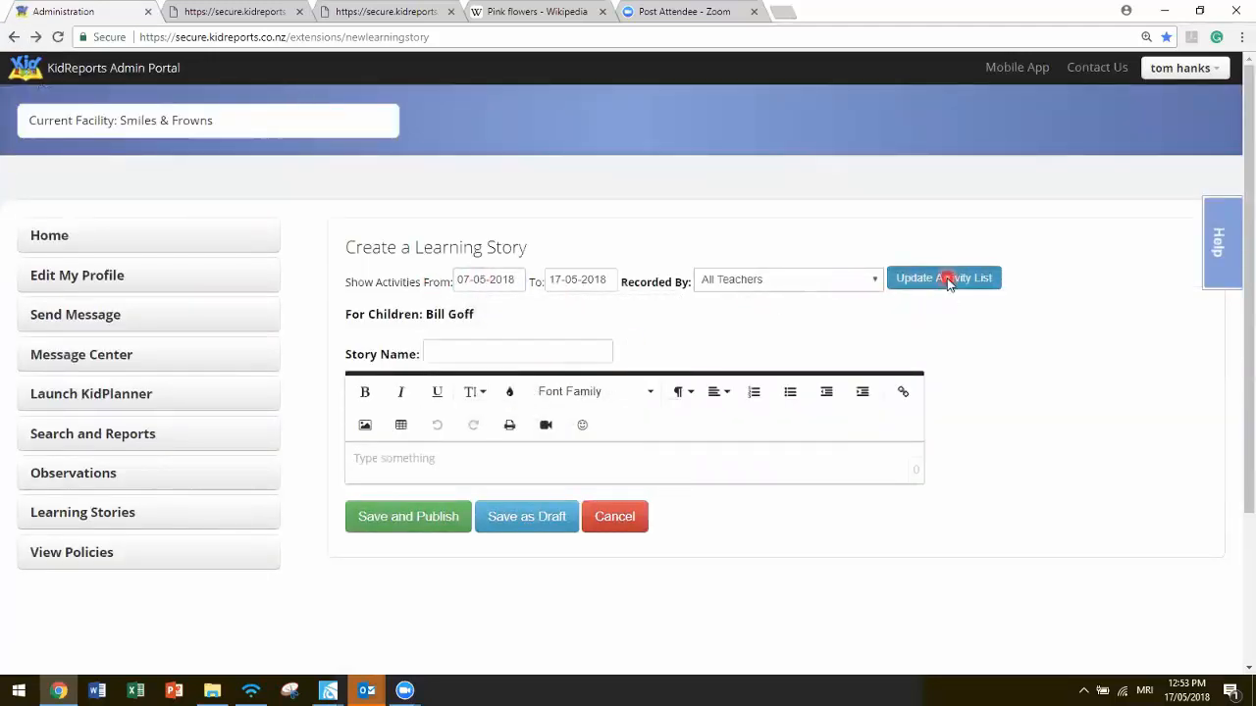
click(947, 278)
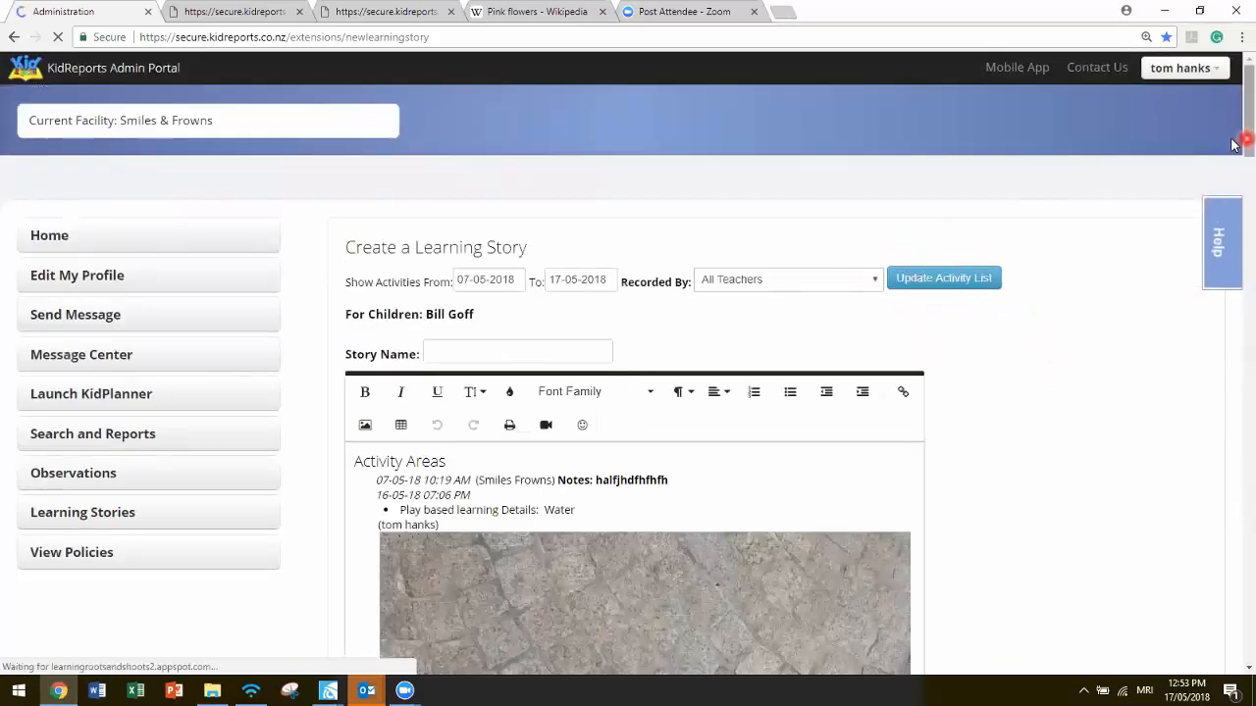
Delete the paving plaque picture and the opera house picture from the Activity Areas section
scroll(1226, 196, down, 3)
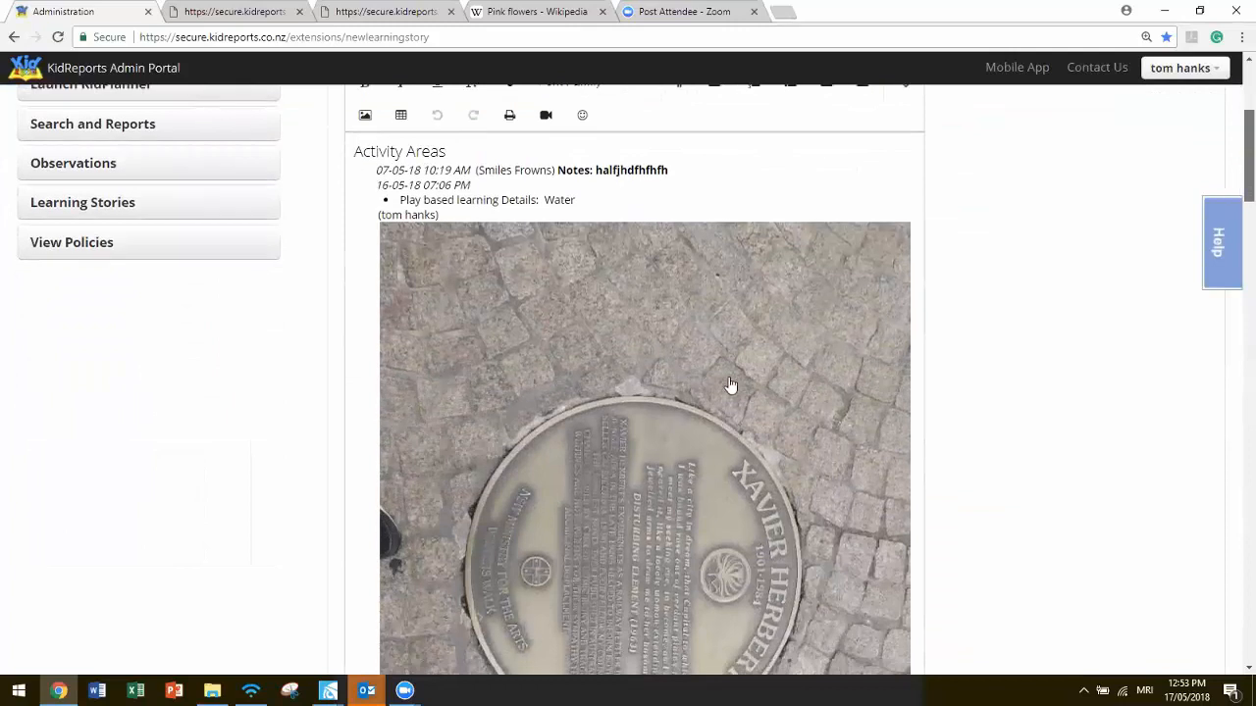
click(730, 382)
key(Delete)
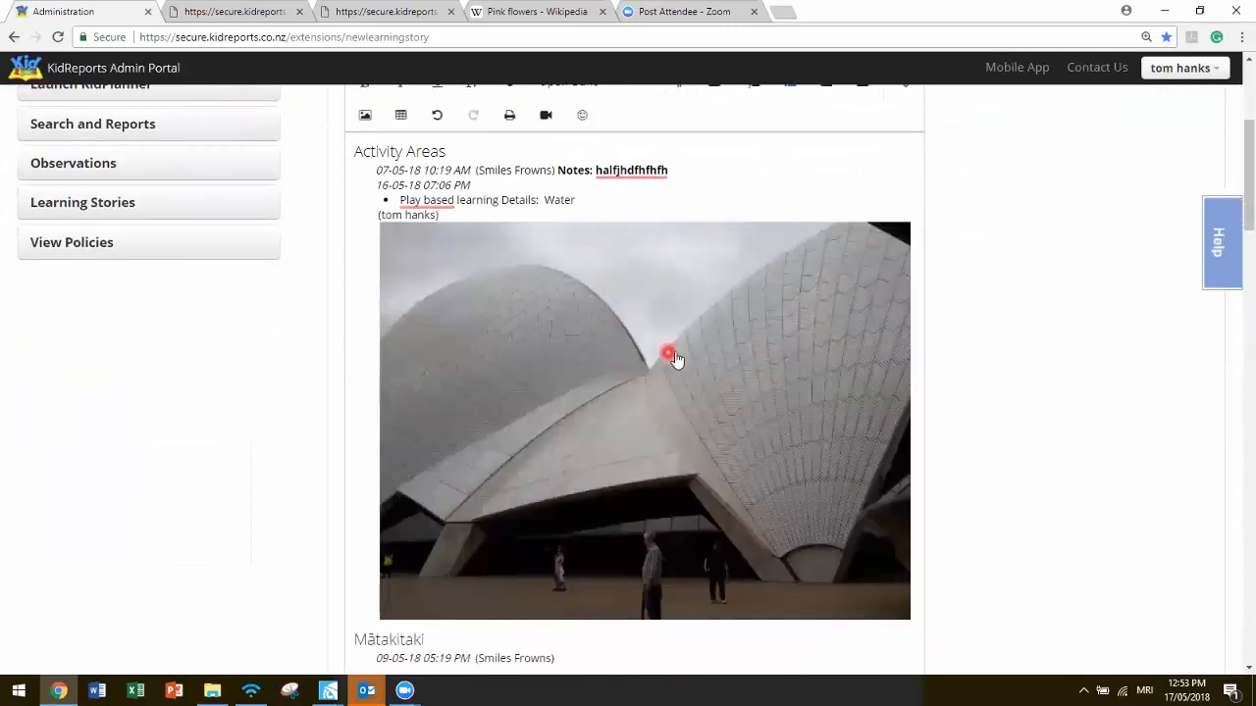
click(674, 359)
key(Delete)
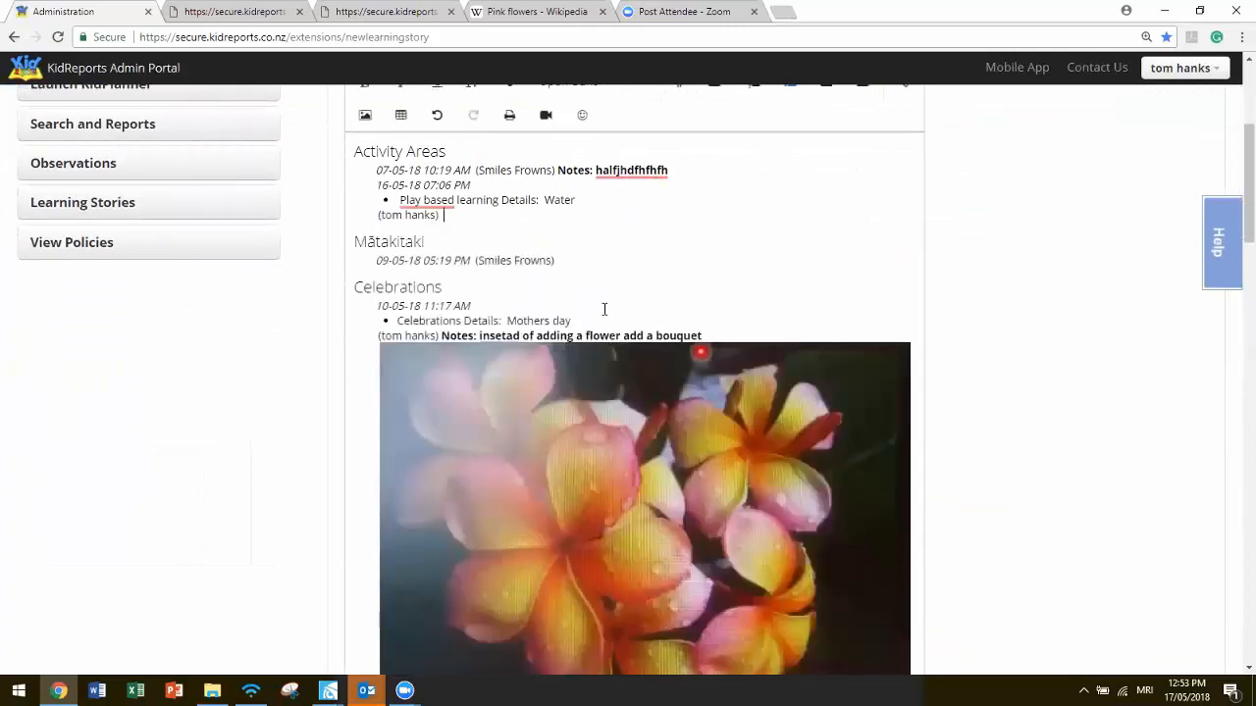
Delete the orange flower picture and the heart bouquet picture from the Celebrations section
click(731, 447)
key(Delete)
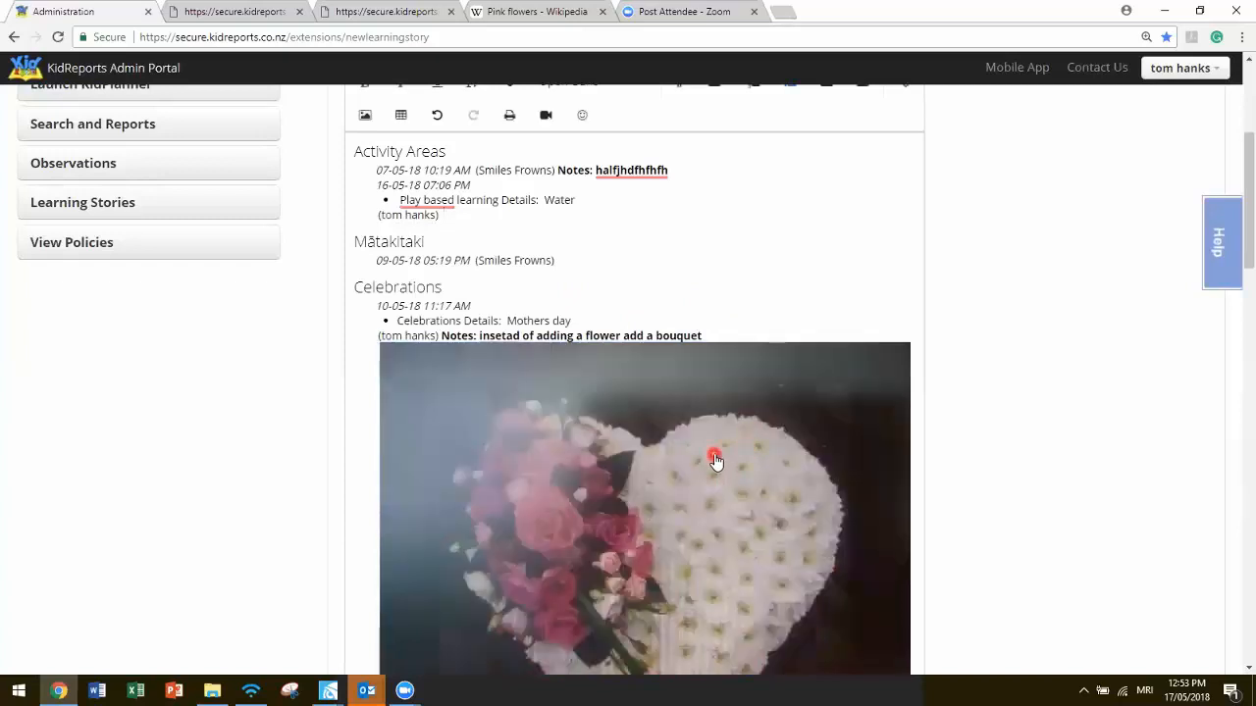
click(717, 461)
key(Delete)
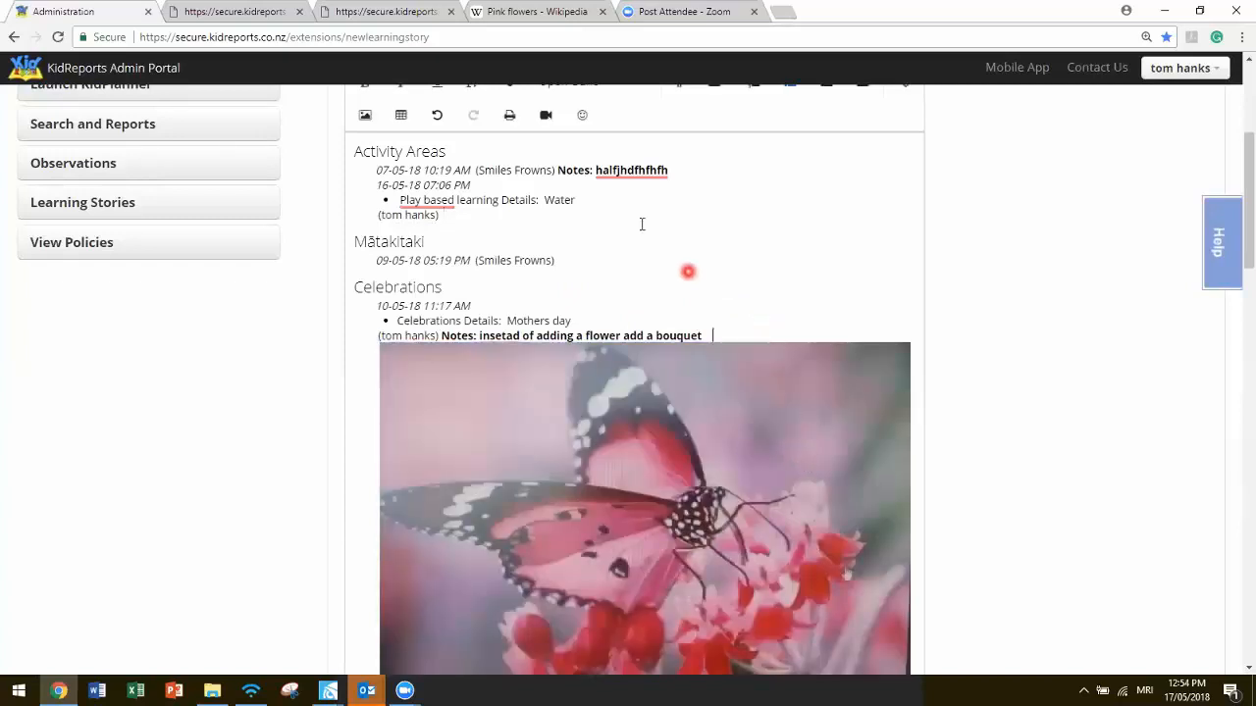
Delete all the text from the Activity Areas heading through the Celebrations notes and insert a 2 × 2 table there
drag(724, 335, 362, 150)
key(Delete)
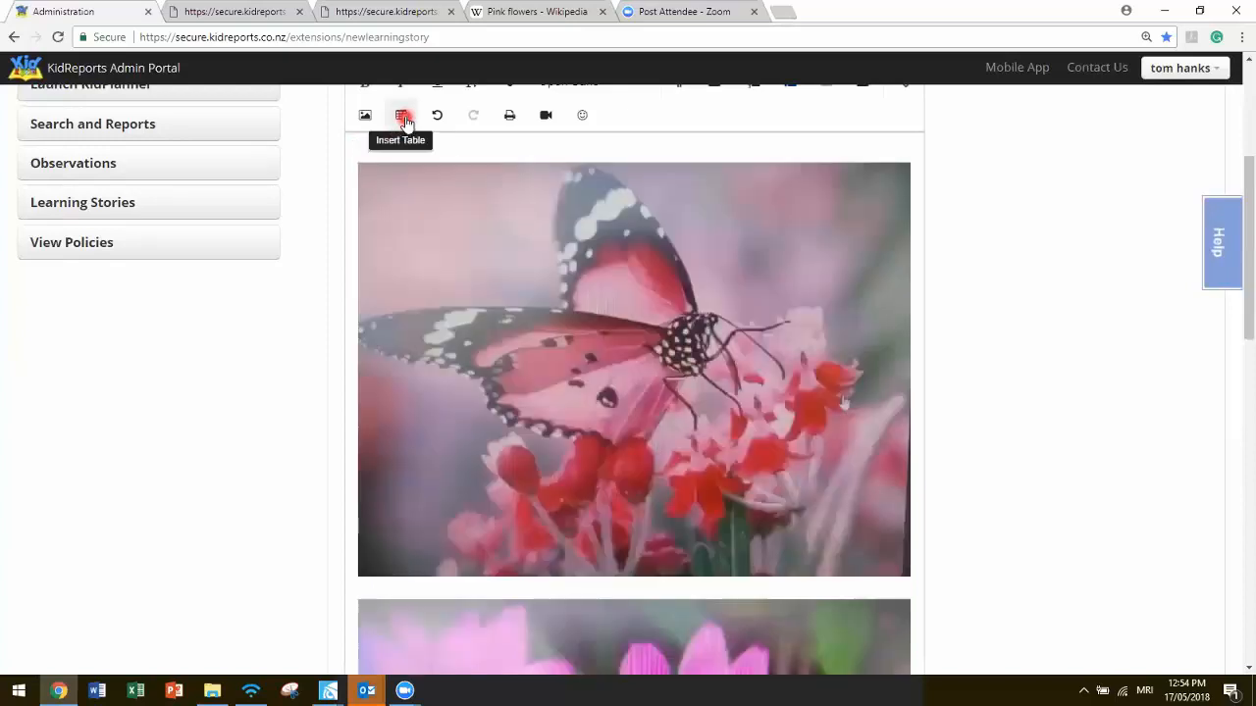
click(402, 116)
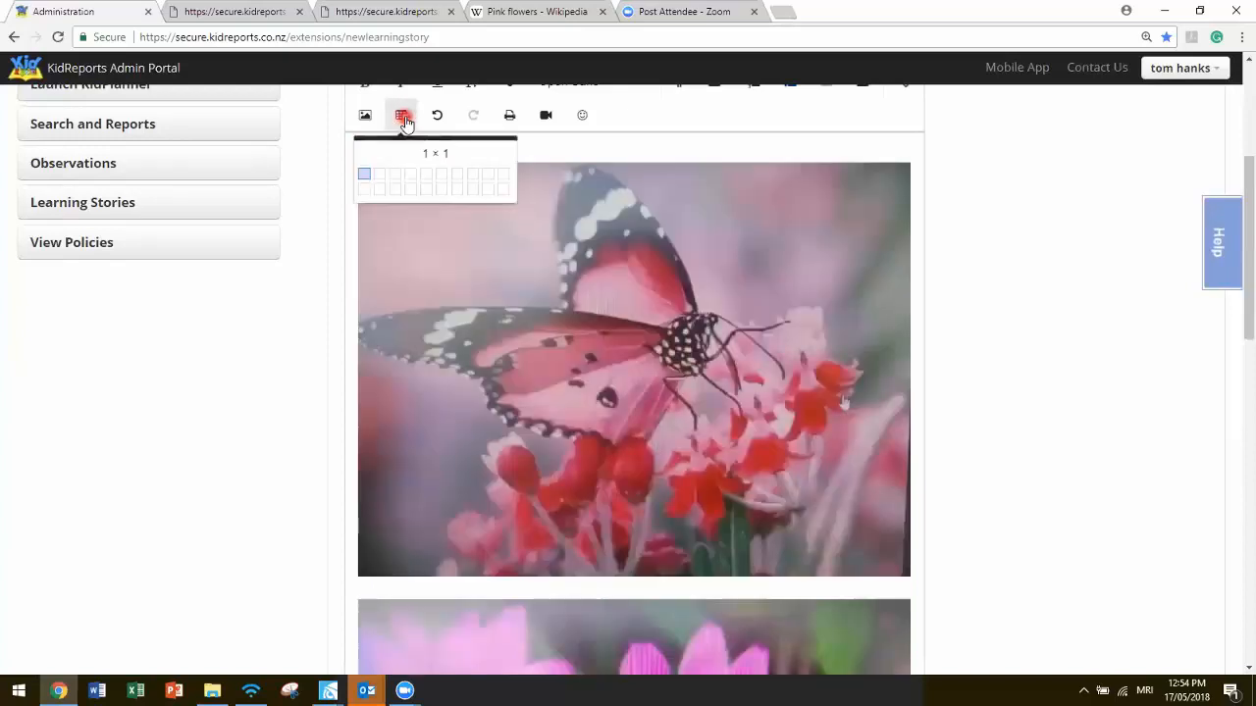
click(380, 188)
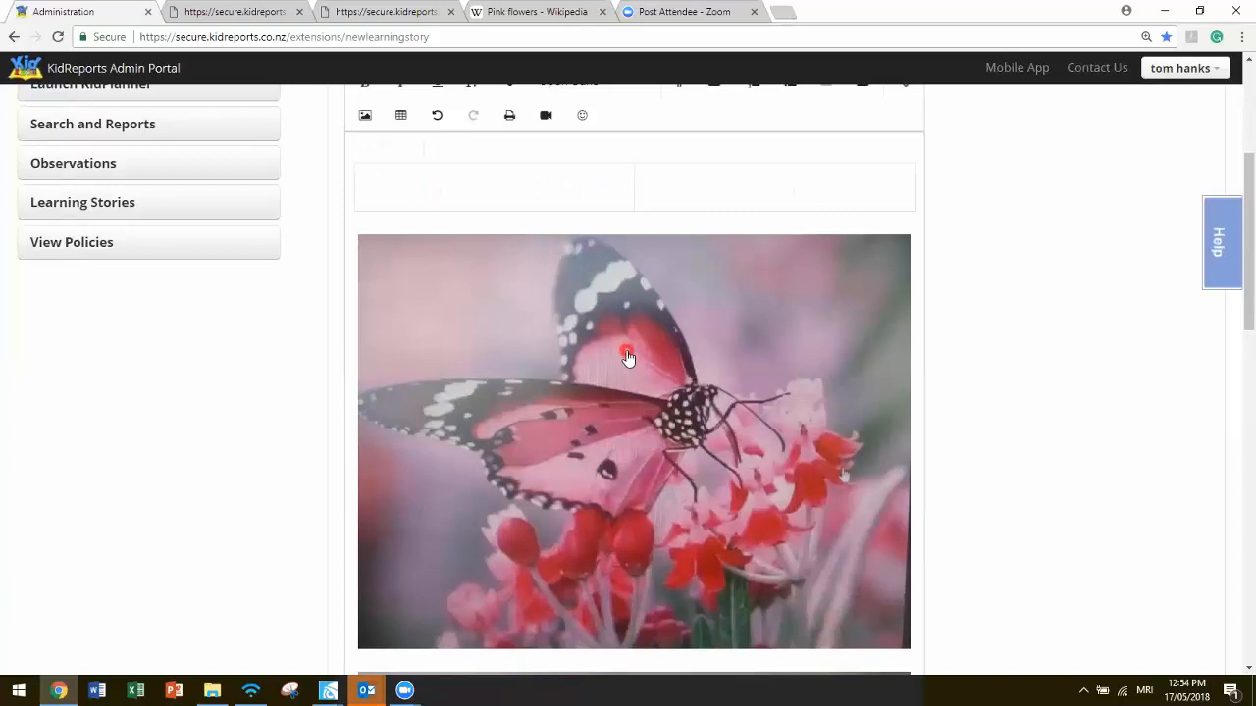
Shrink the butterfly and pink flower pictures and place them side by side in the table's first row
click(628, 356)
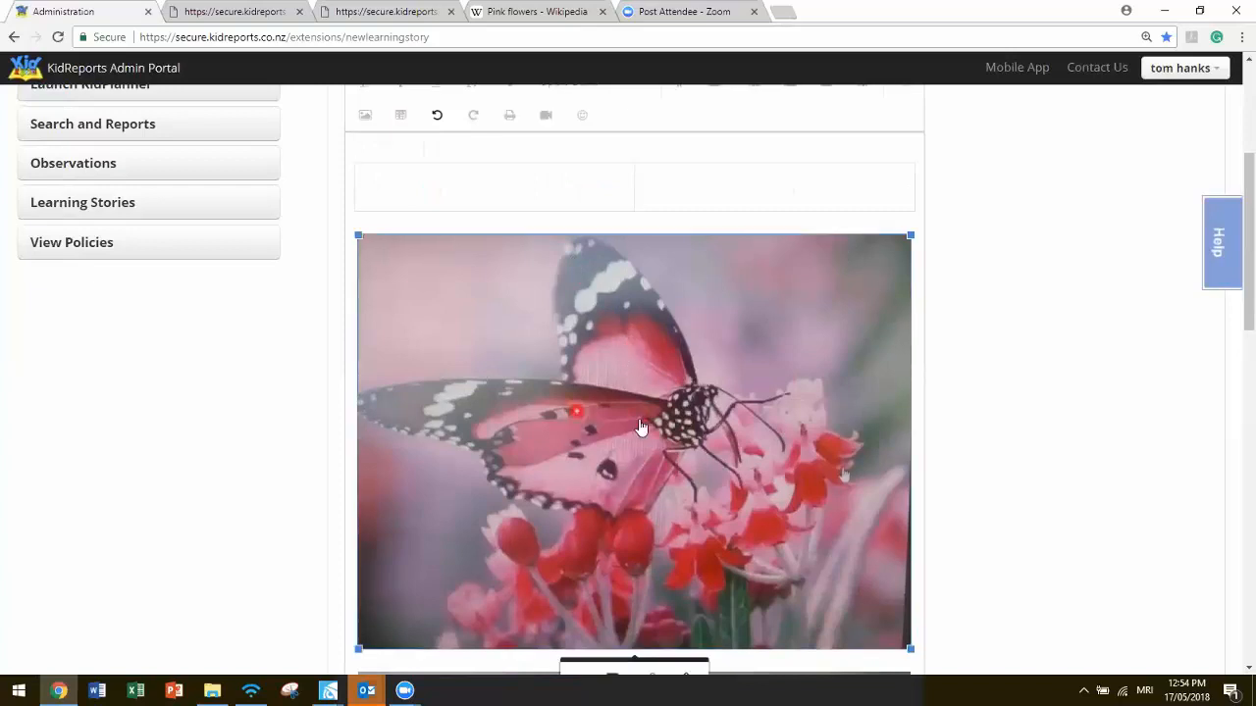
drag(911, 236, 513, 184)
click(890, 452)
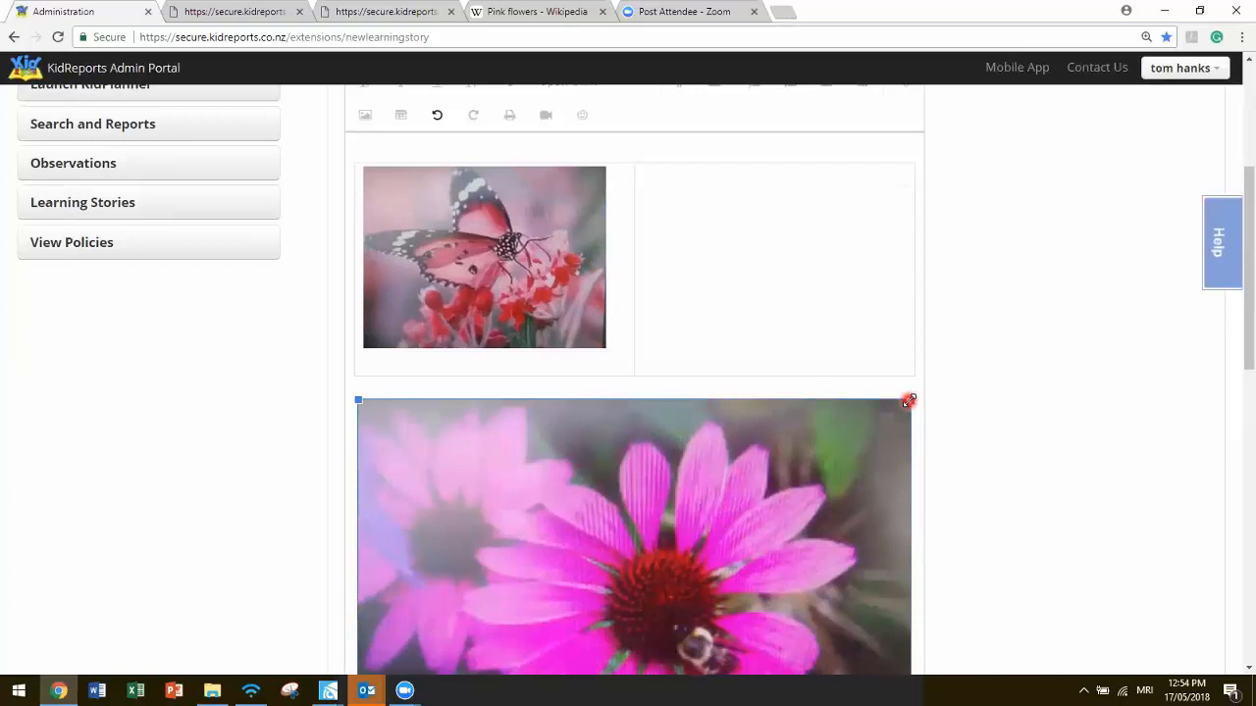
drag(910, 404, 772, 324)
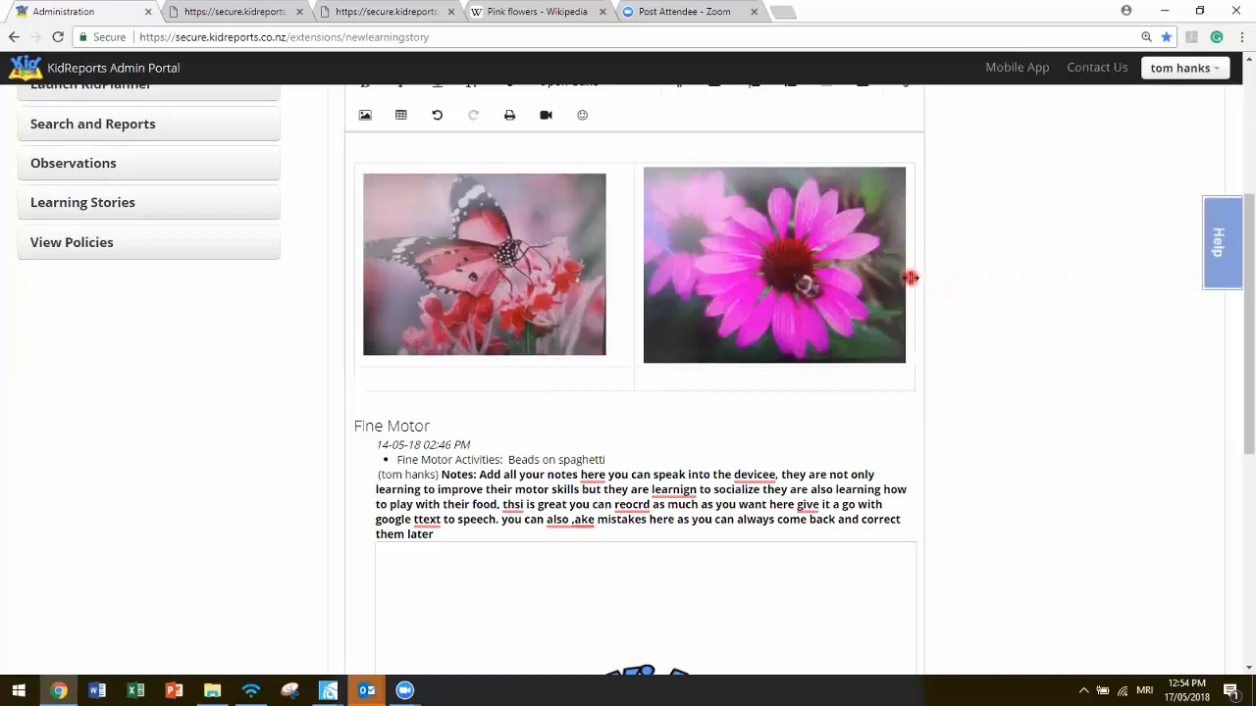
Narrow the table slightly and fill the cell holding the pink flower picture with light purple
mouse_move(910, 278)
mouse_down()
mouse_move(803, 272)
mouse_move(893, 272)
mouse_up()
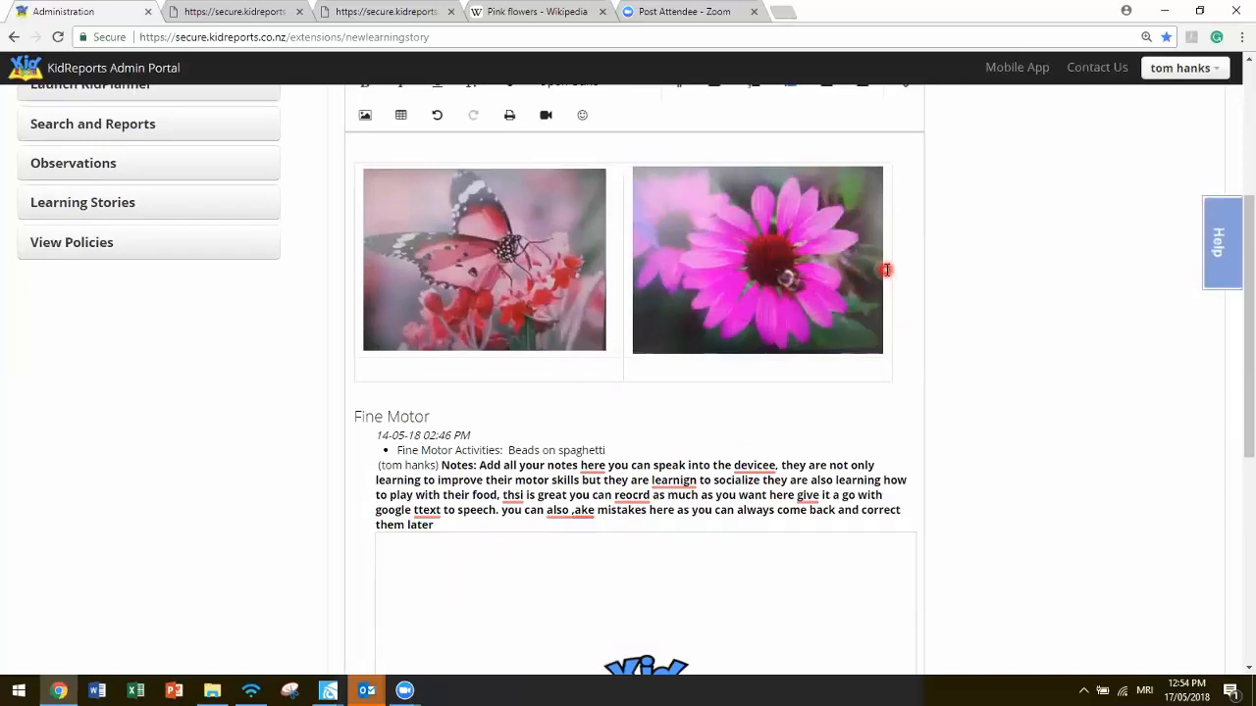
click(886, 270)
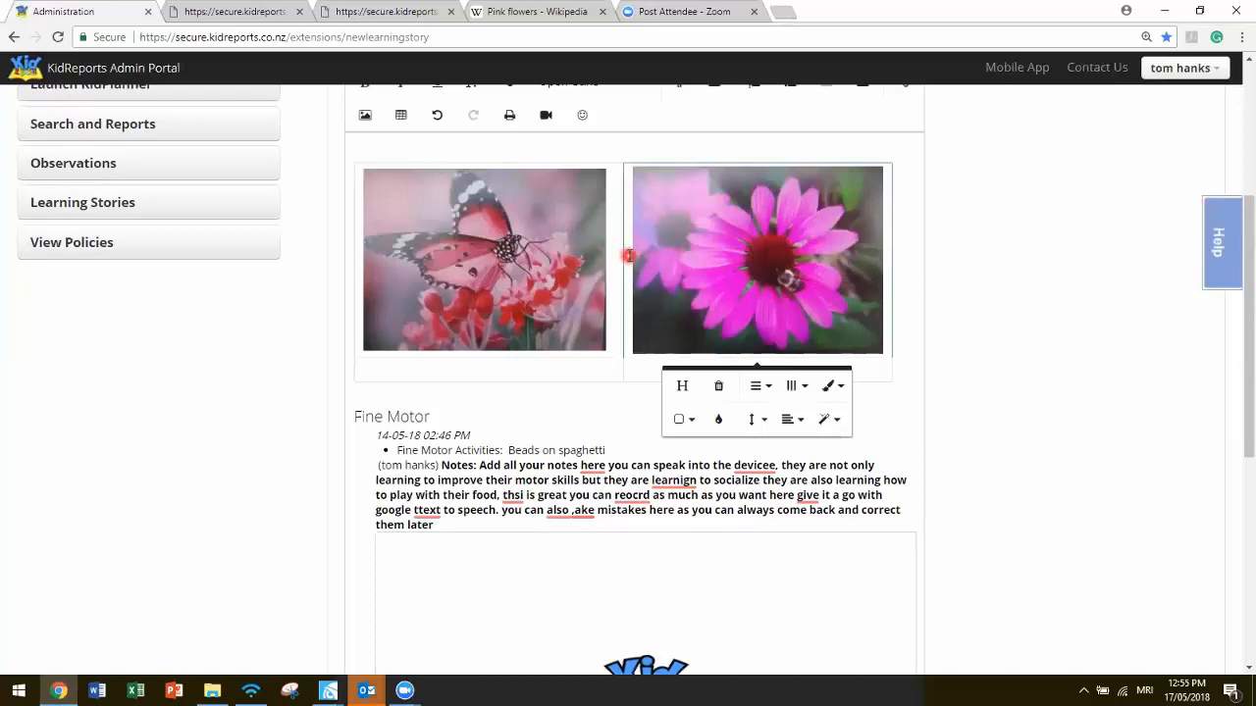
click(721, 420)
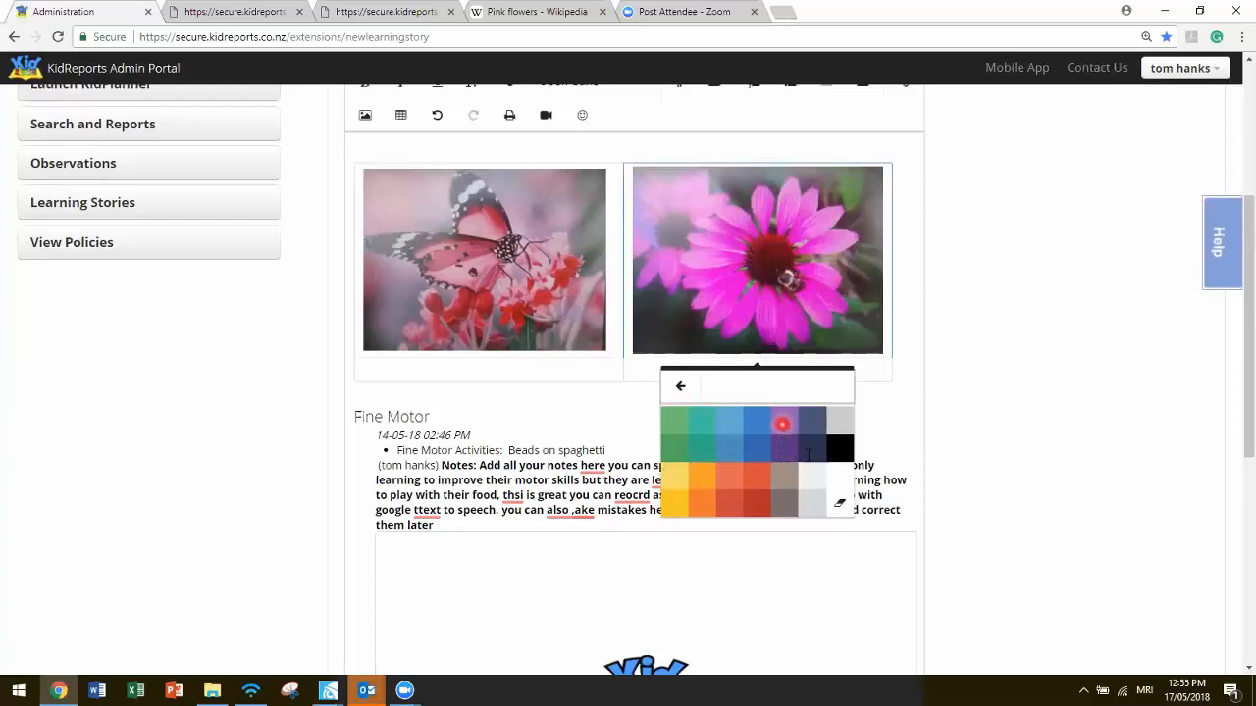
click(784, 423)
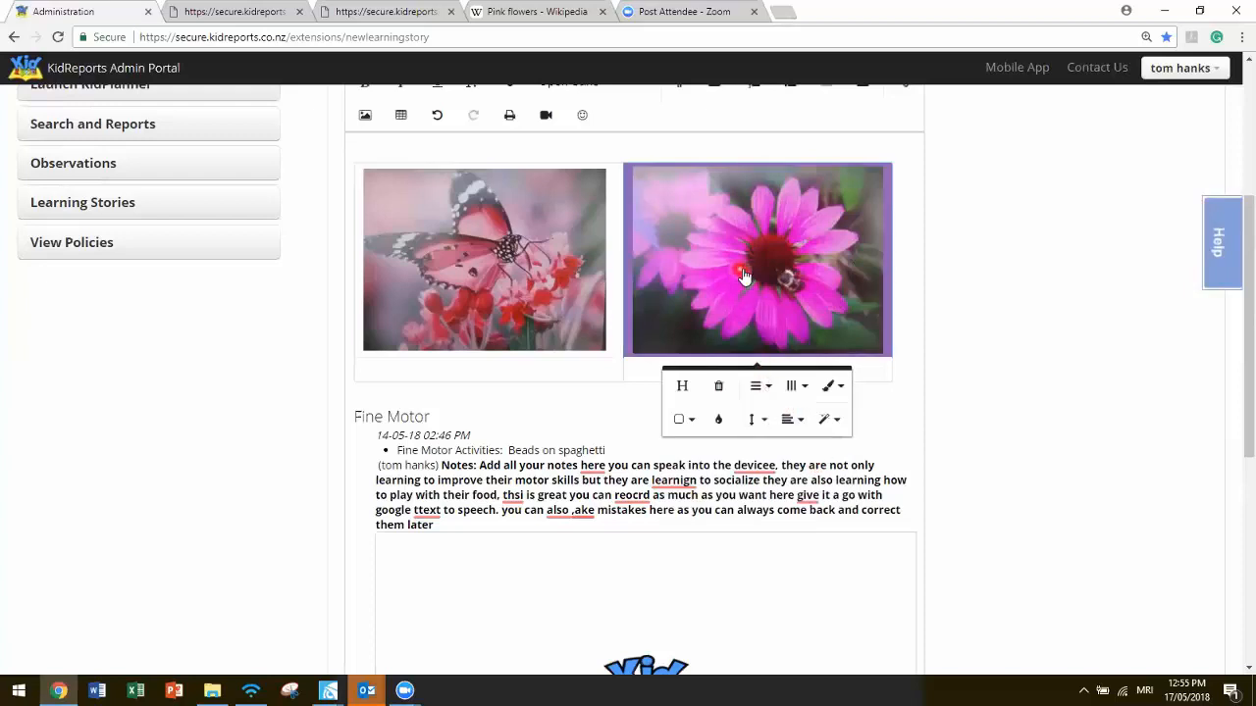
click(692, 220)
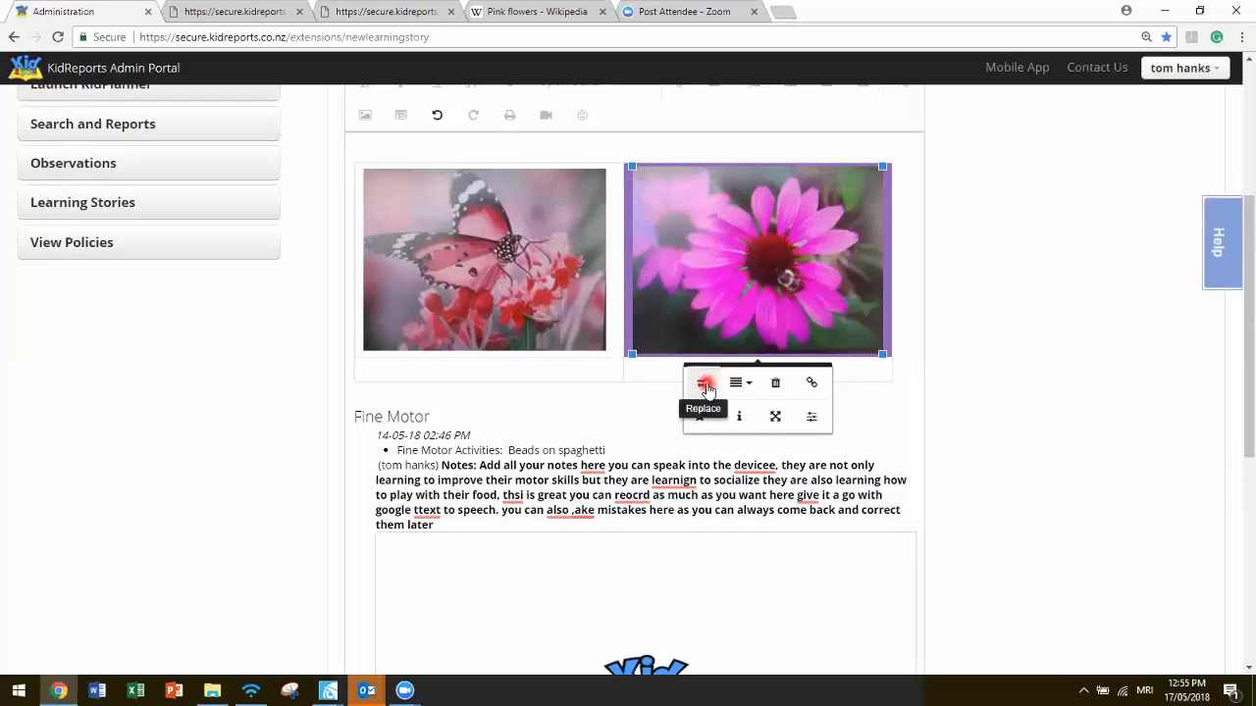
click(812, 384)
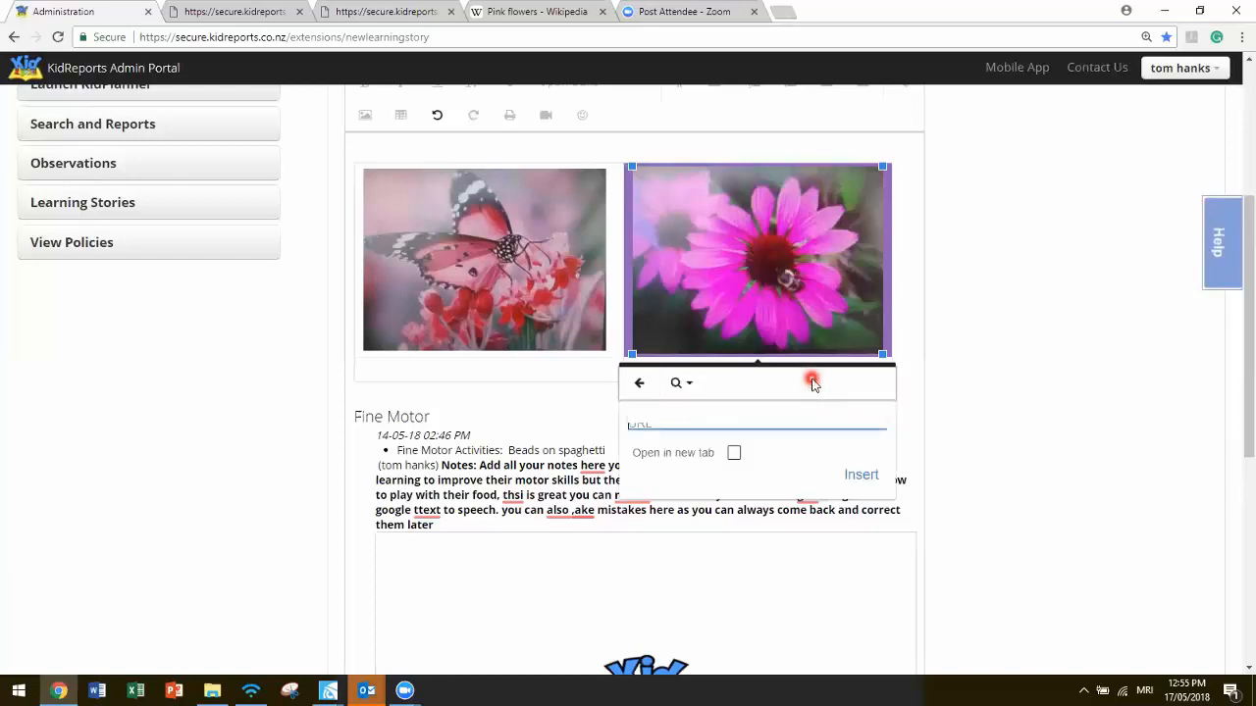
click(649, 427)
click(527, 12)
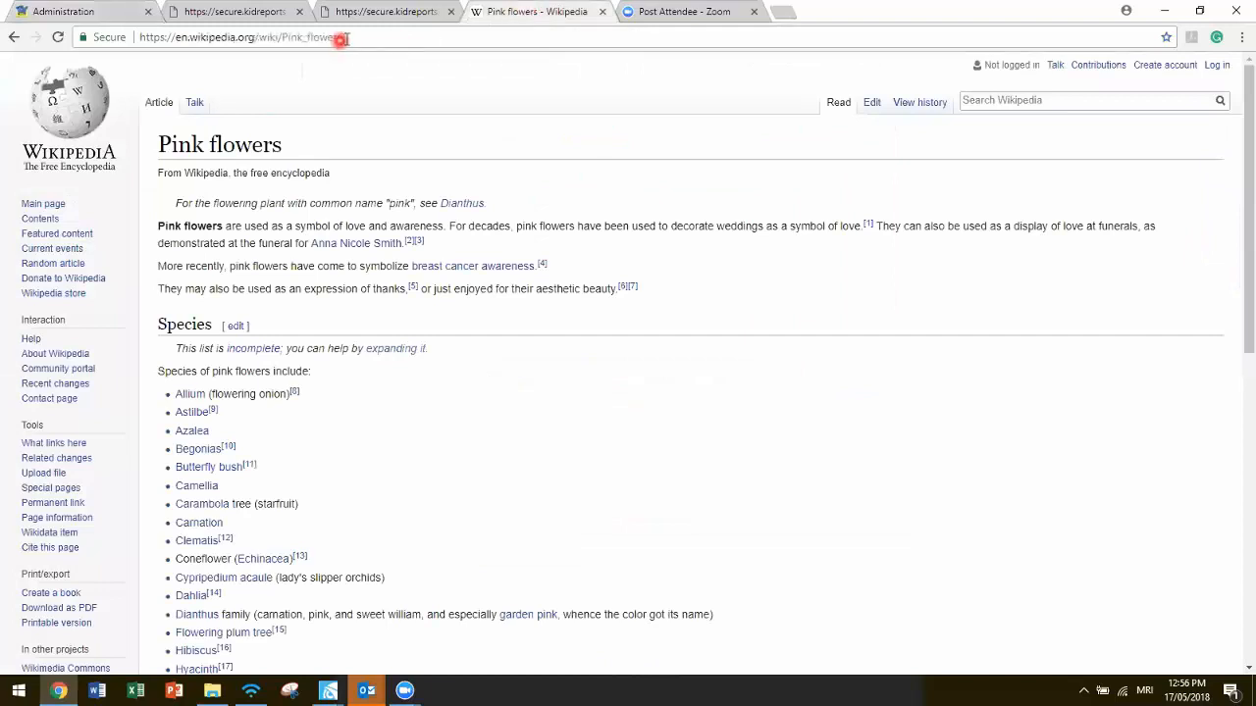
drag(345, 37, 116, 37)
key(ctrl+c)
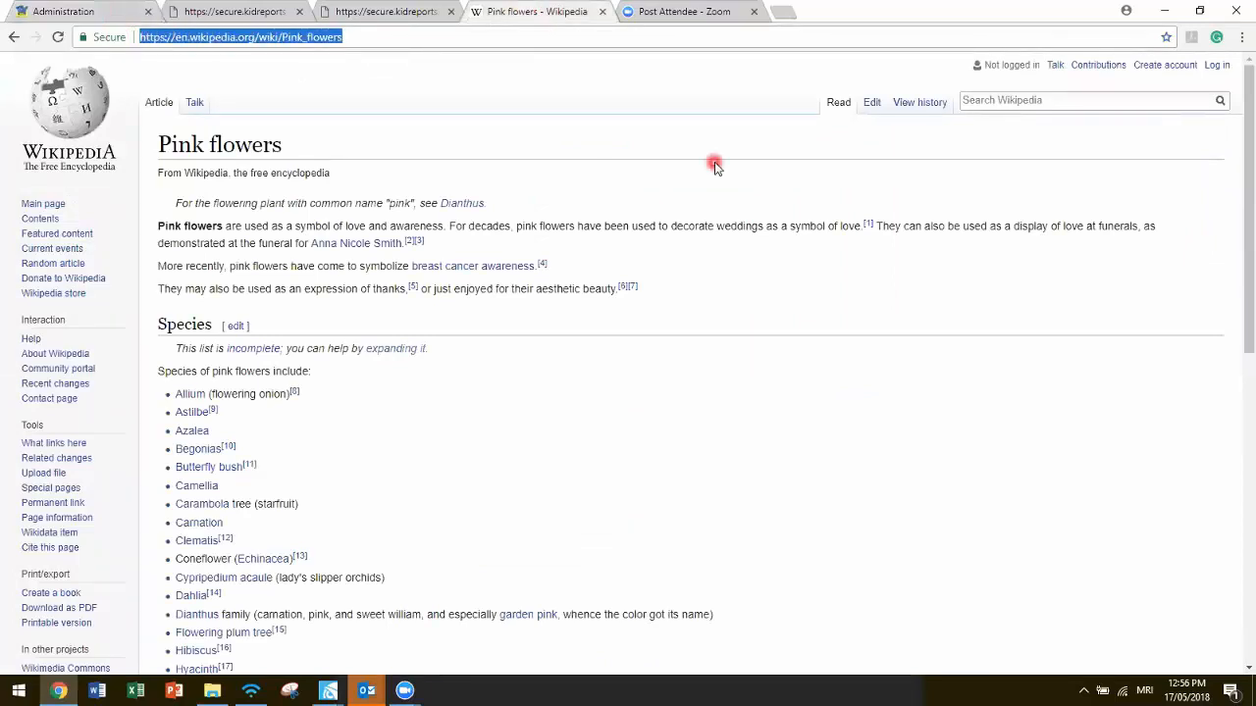
click(102, 10)
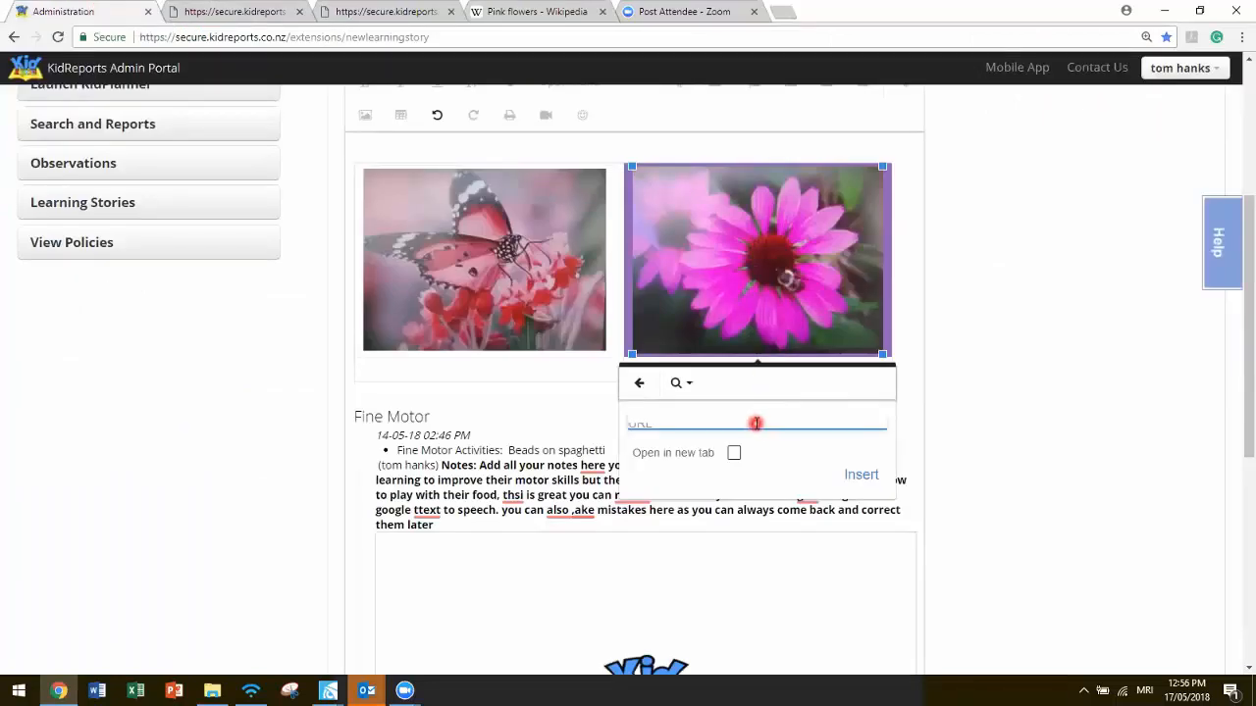
key(ctrl+v)
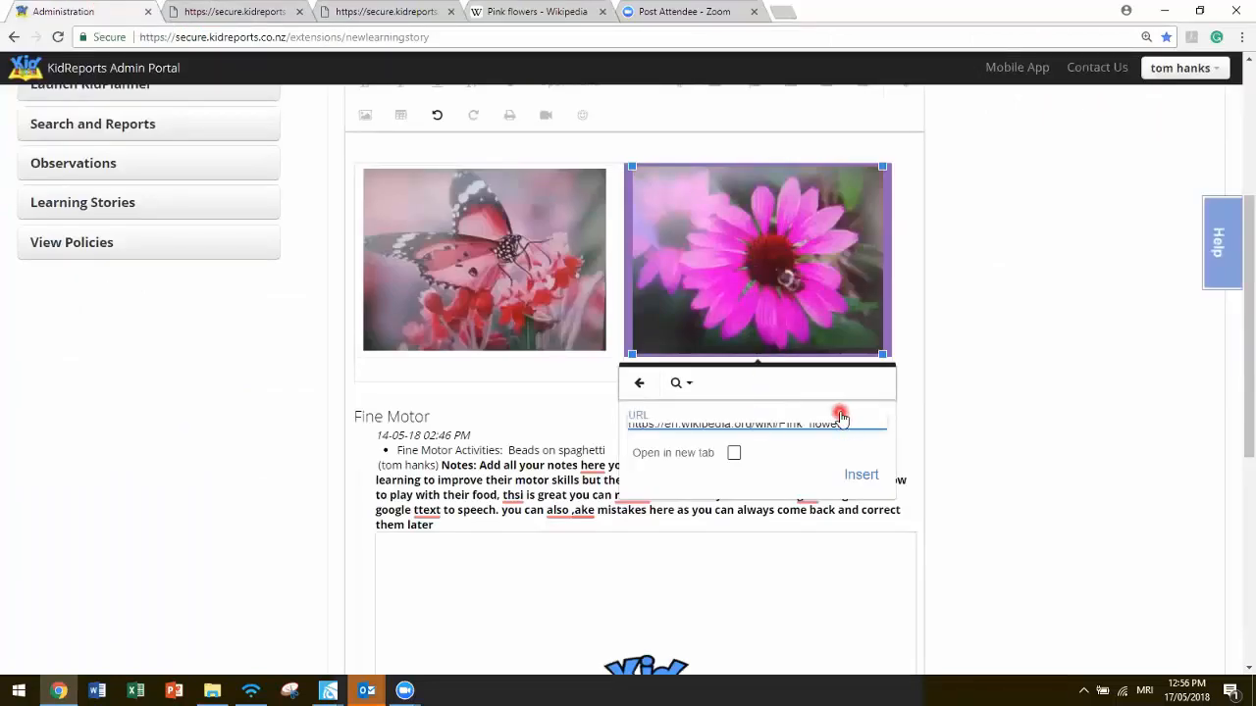
click(860, 475)
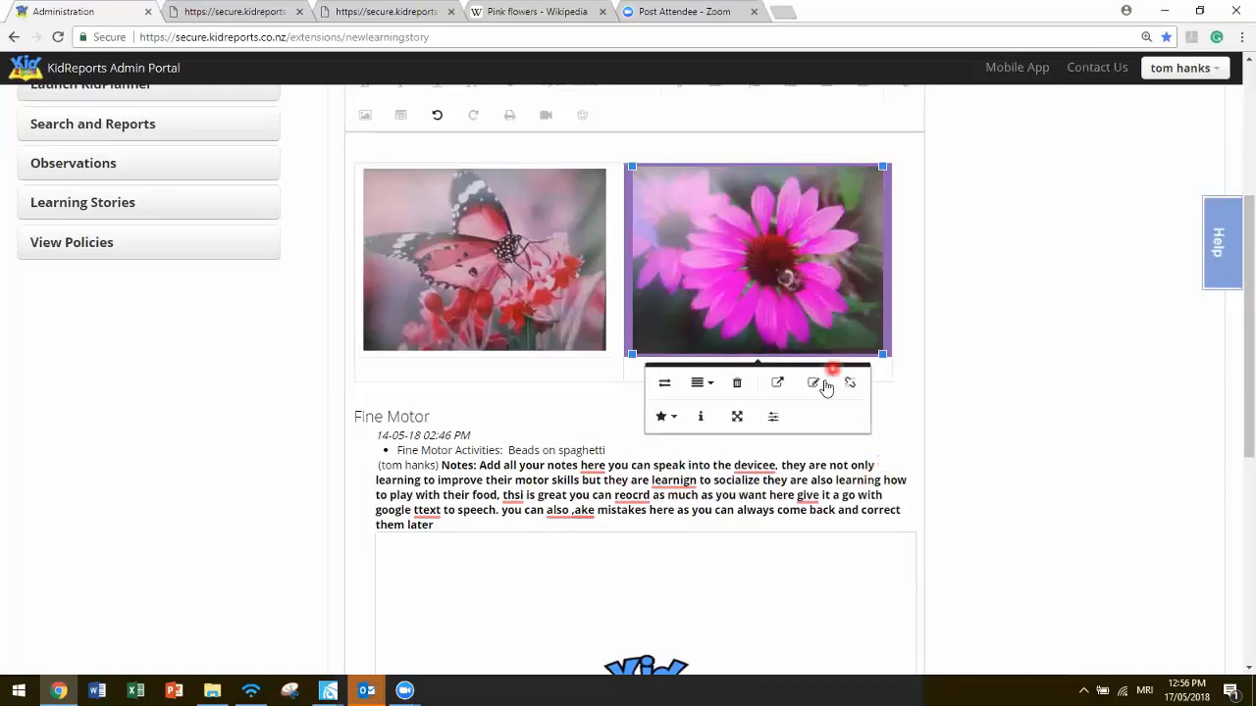
click(777, 385)
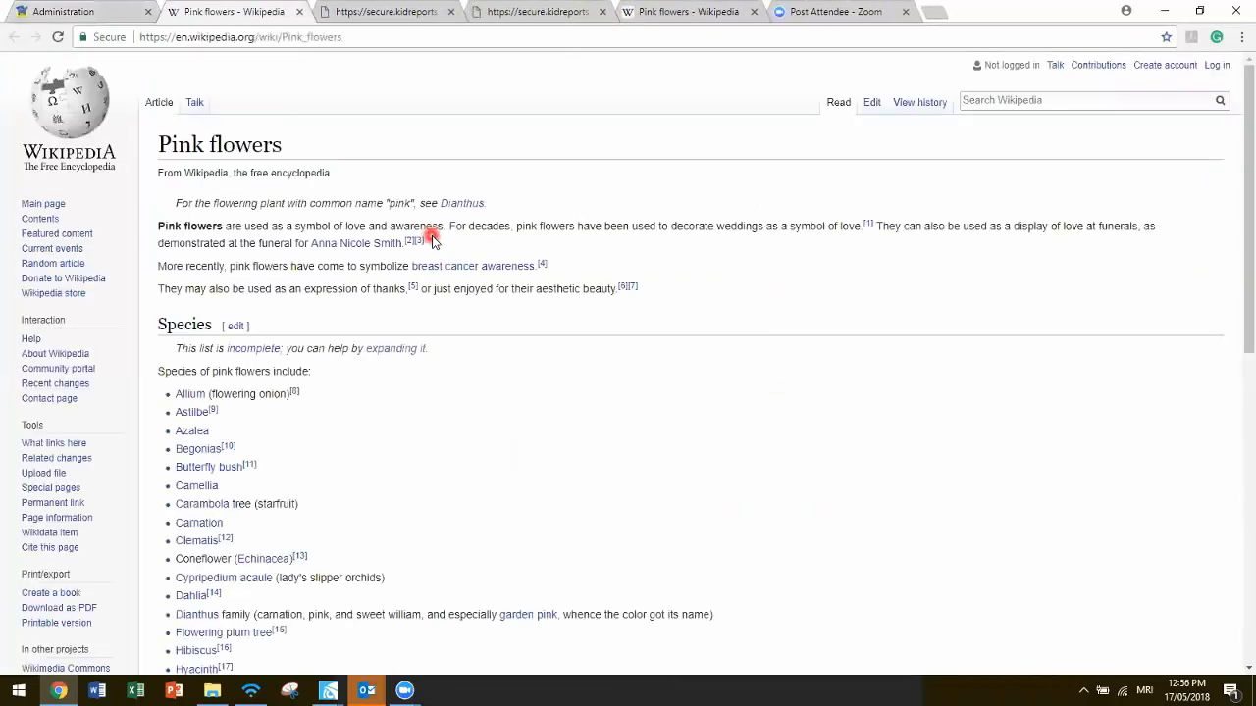
click(299, 12)
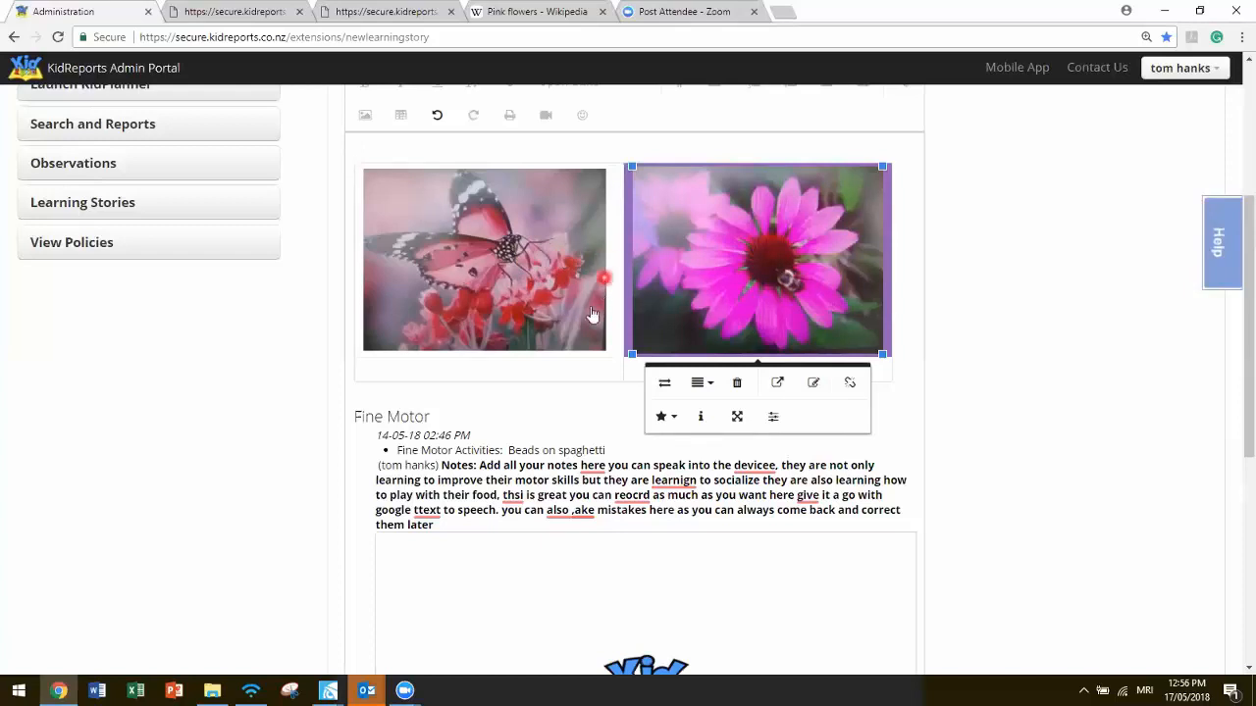
Apply the Dashed Borders and Alternate Rows styles to the table holding the butterfly and pink flower pictures
click(583, 370)
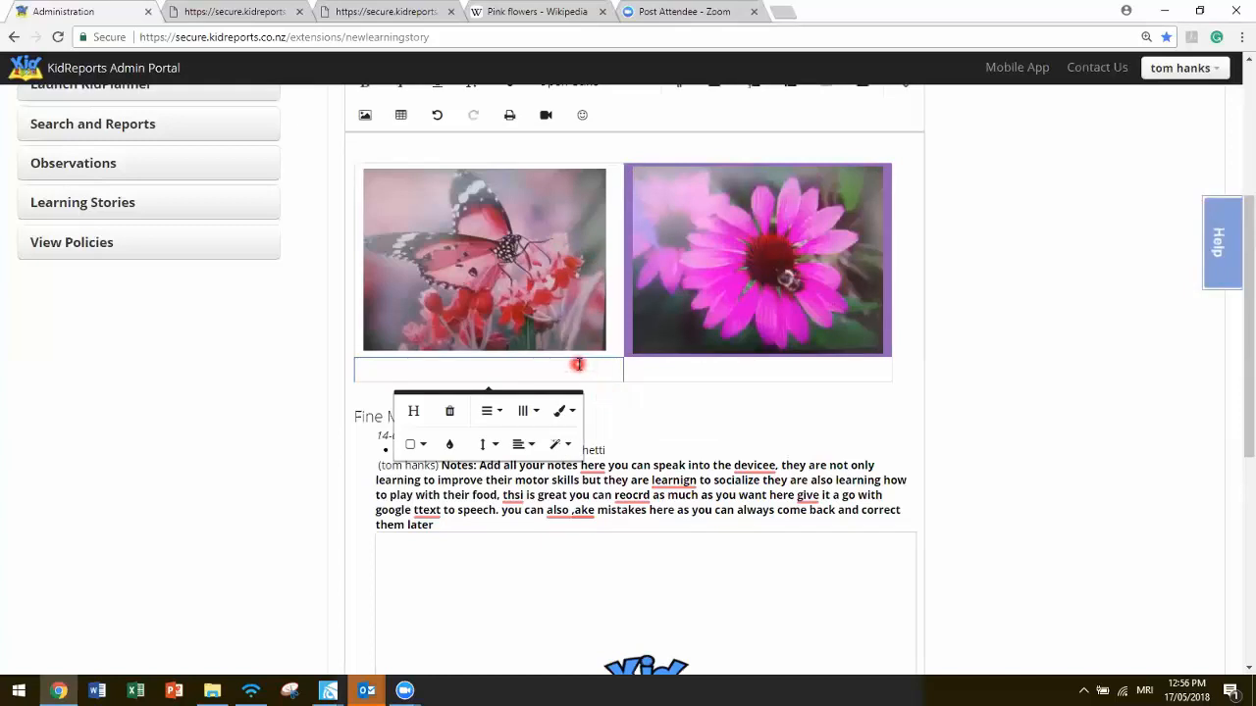
click(565, 416)
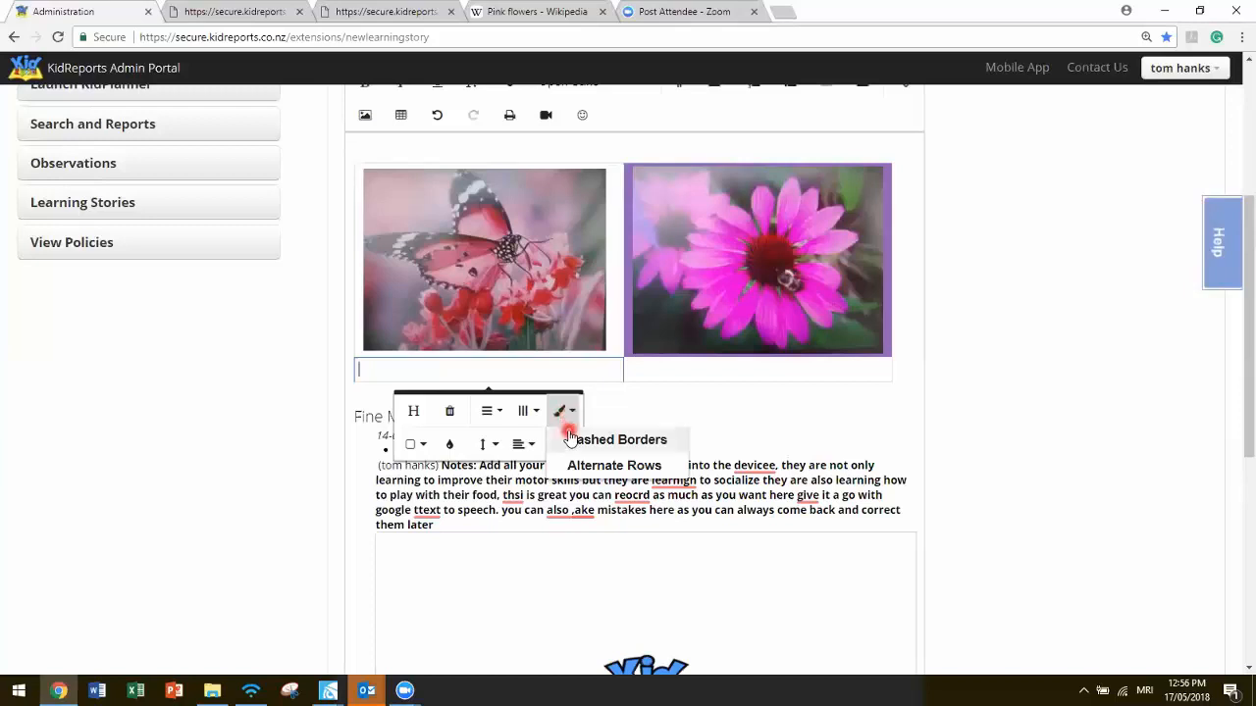
click(570, 438)
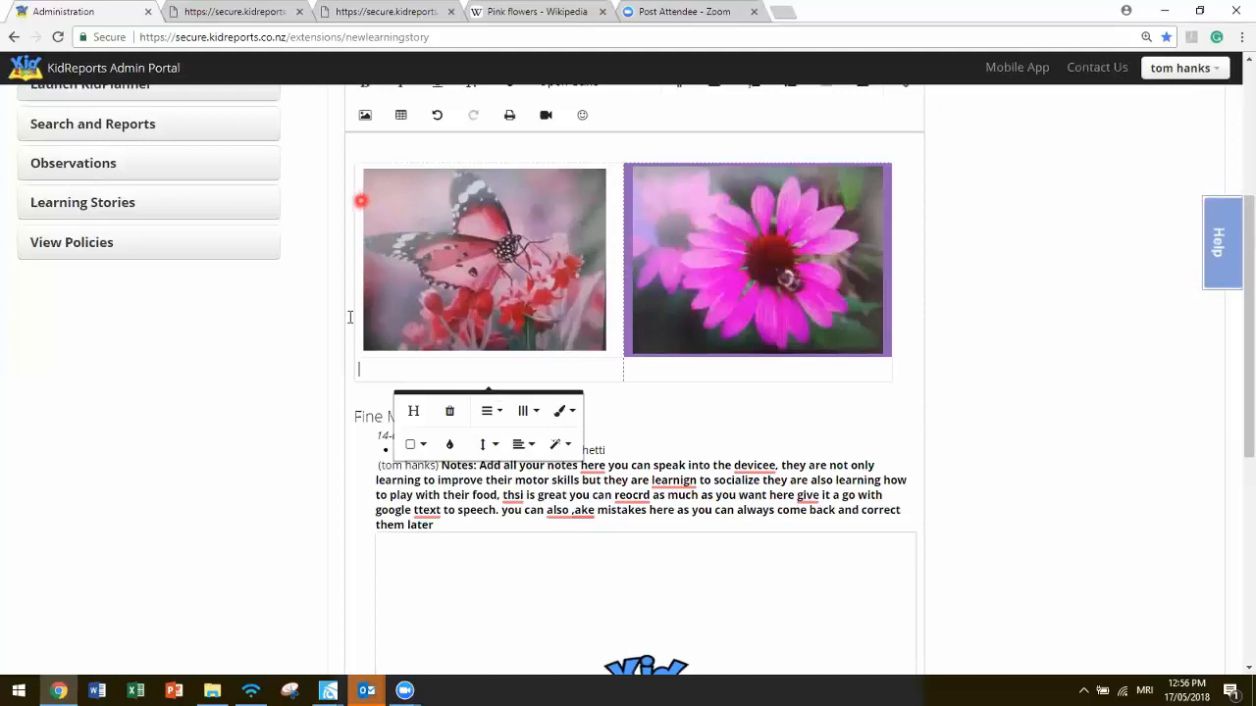
click(570, 416)
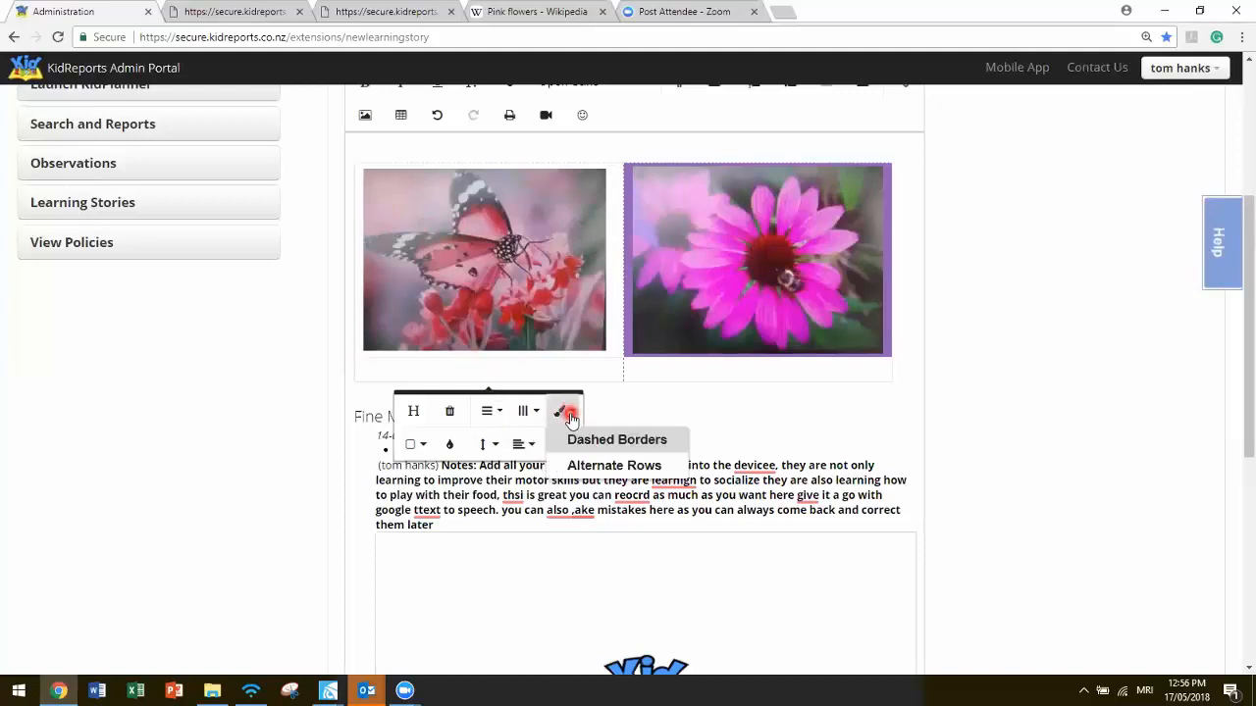
click(594, 469)
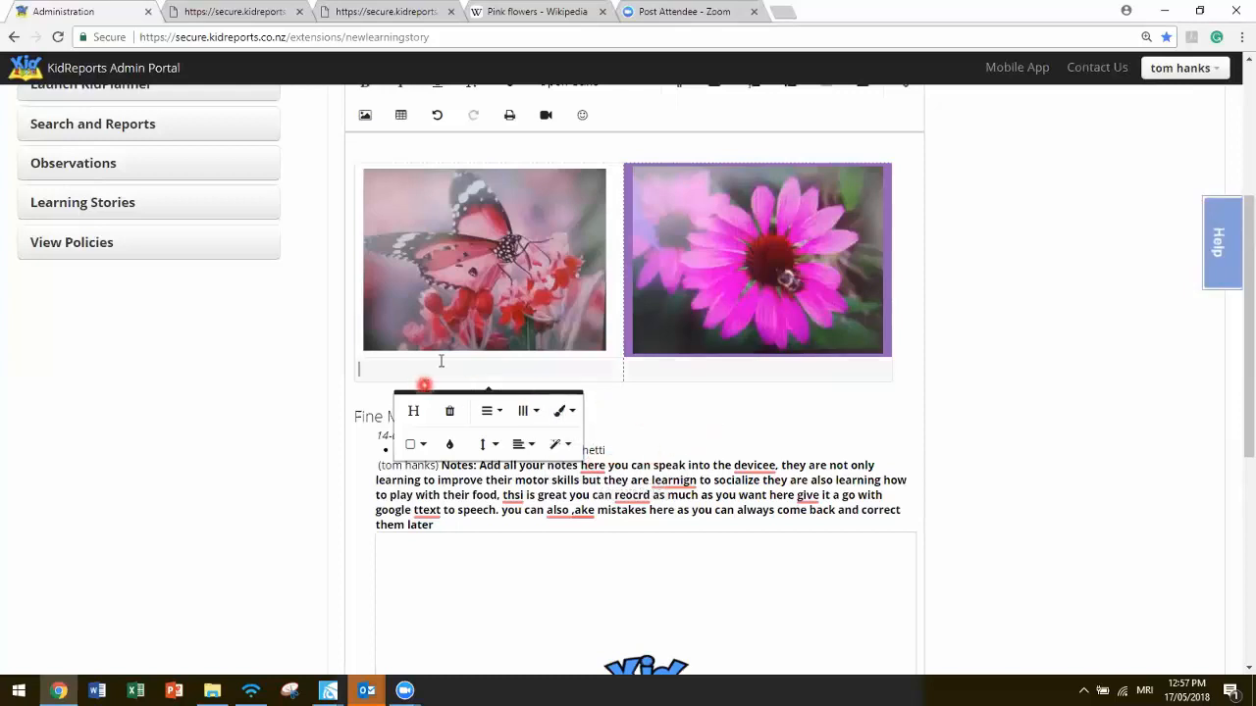
Insert a 4 × 1 table between the picture table and the Fine Motor heading and give it the Alternate Rows style
click(647, 395)
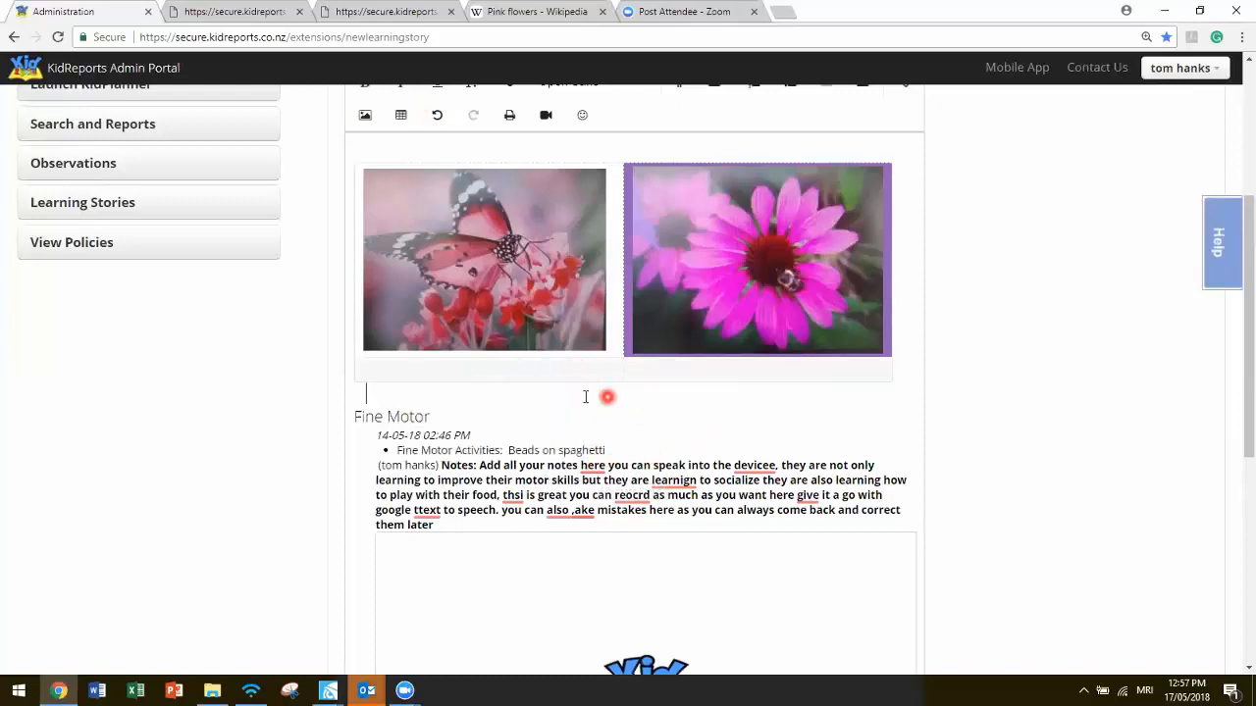
click(401, 115)
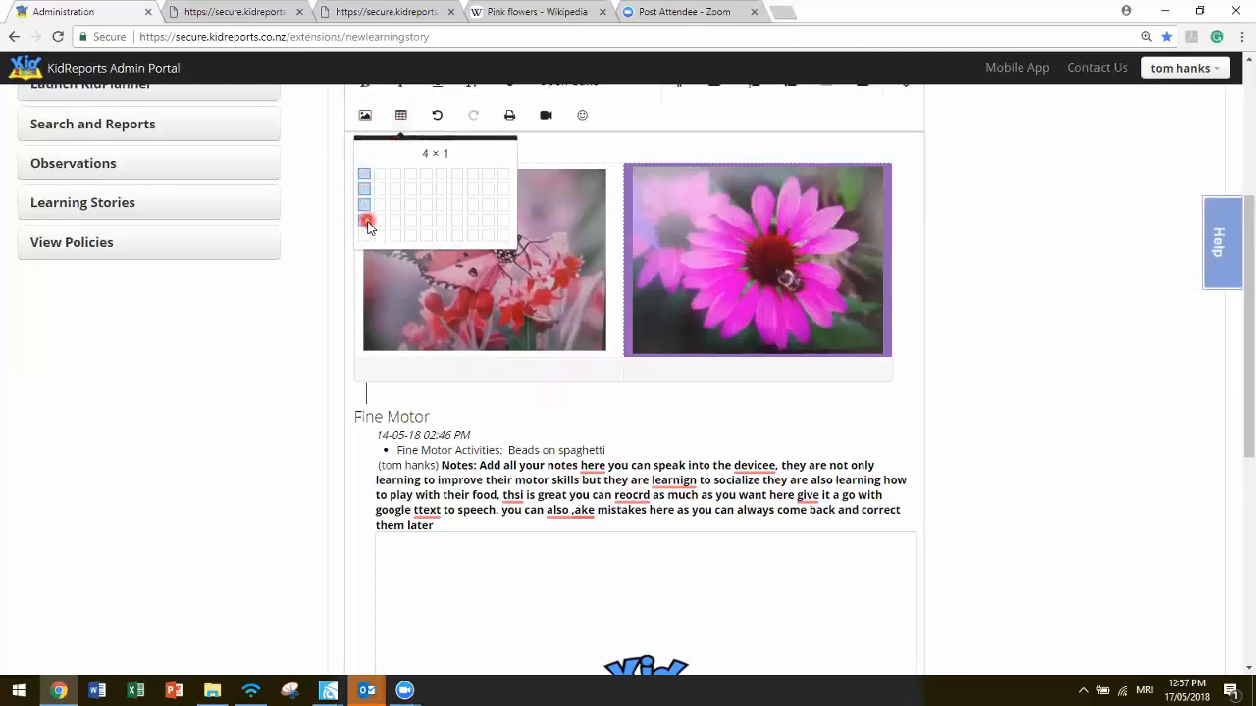
click(365, 210)
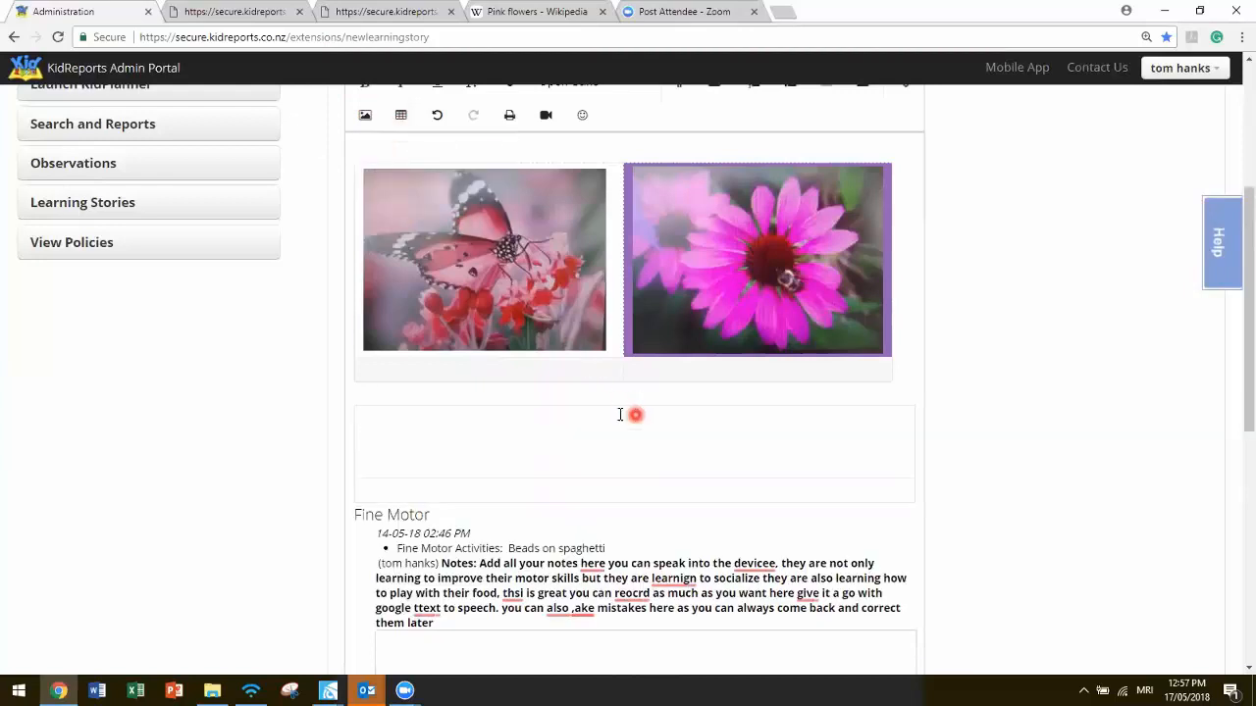
click(536, 419)
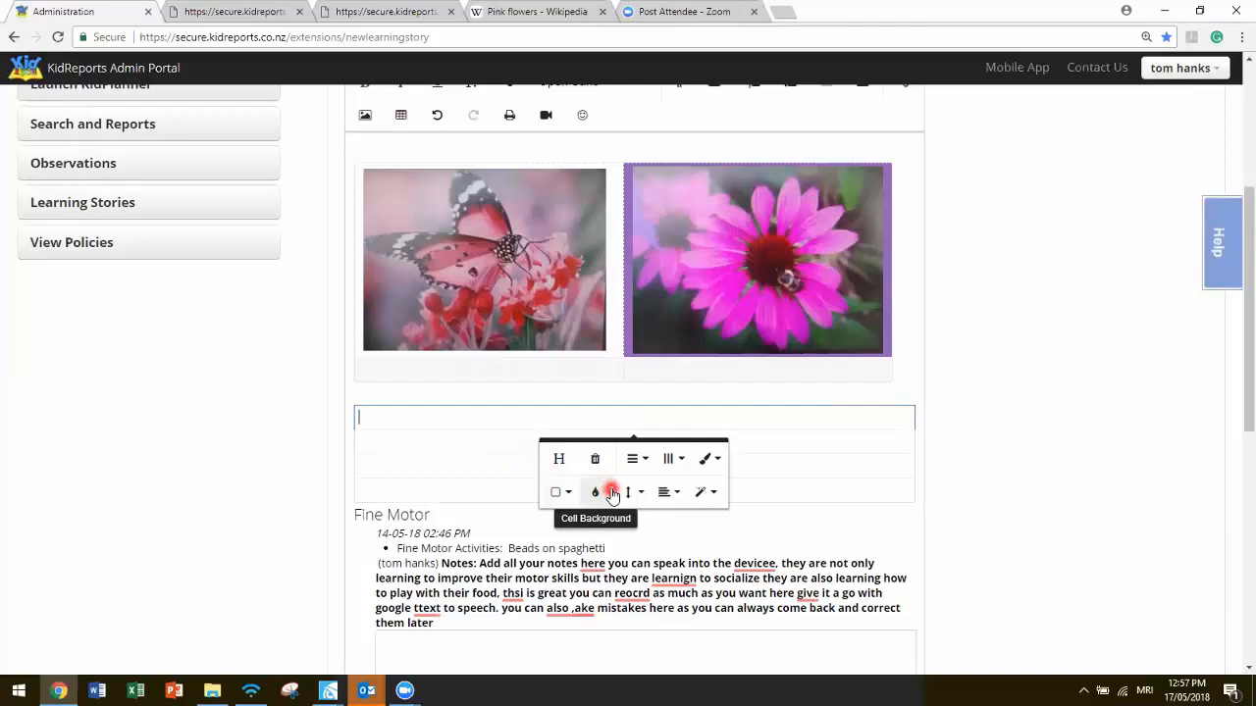
click(706, 459)
click(726, 512)
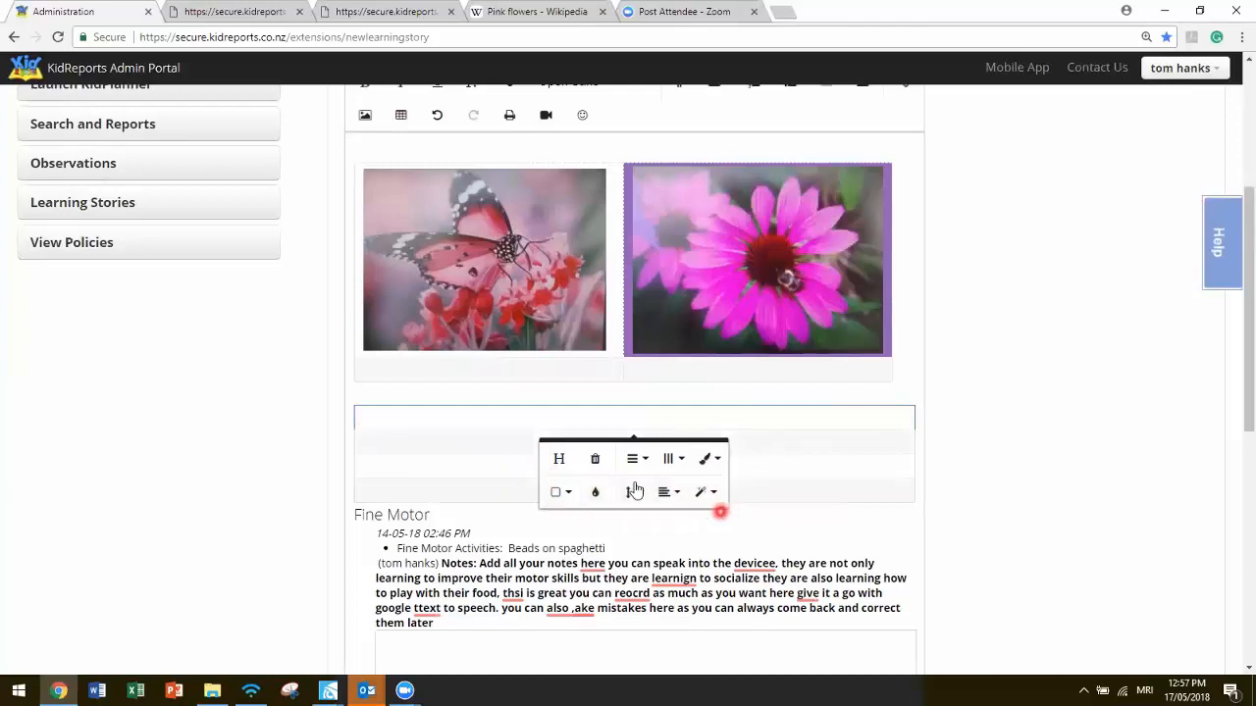
click(922, 505)
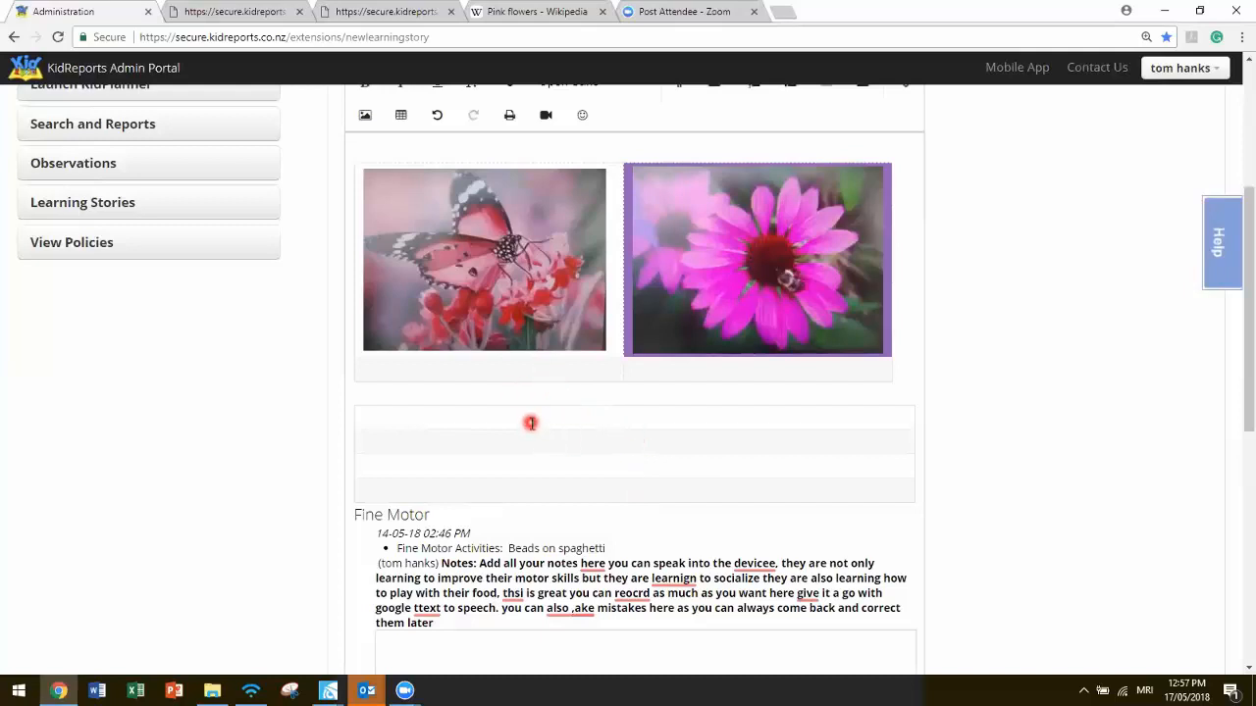
Style the empty cell below the butterfly picture with a thick red border
click(530, 371)
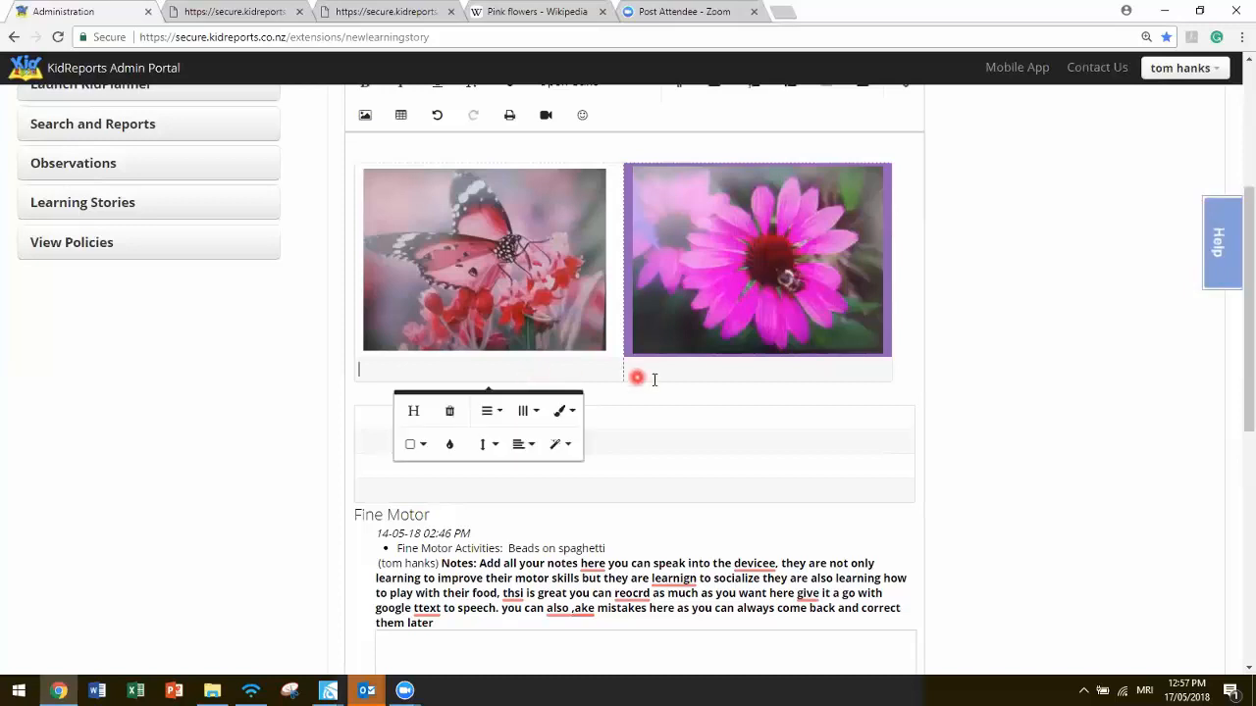
click(569, 450)
click(569, 469)
click(572, 409)
click(575, 498)
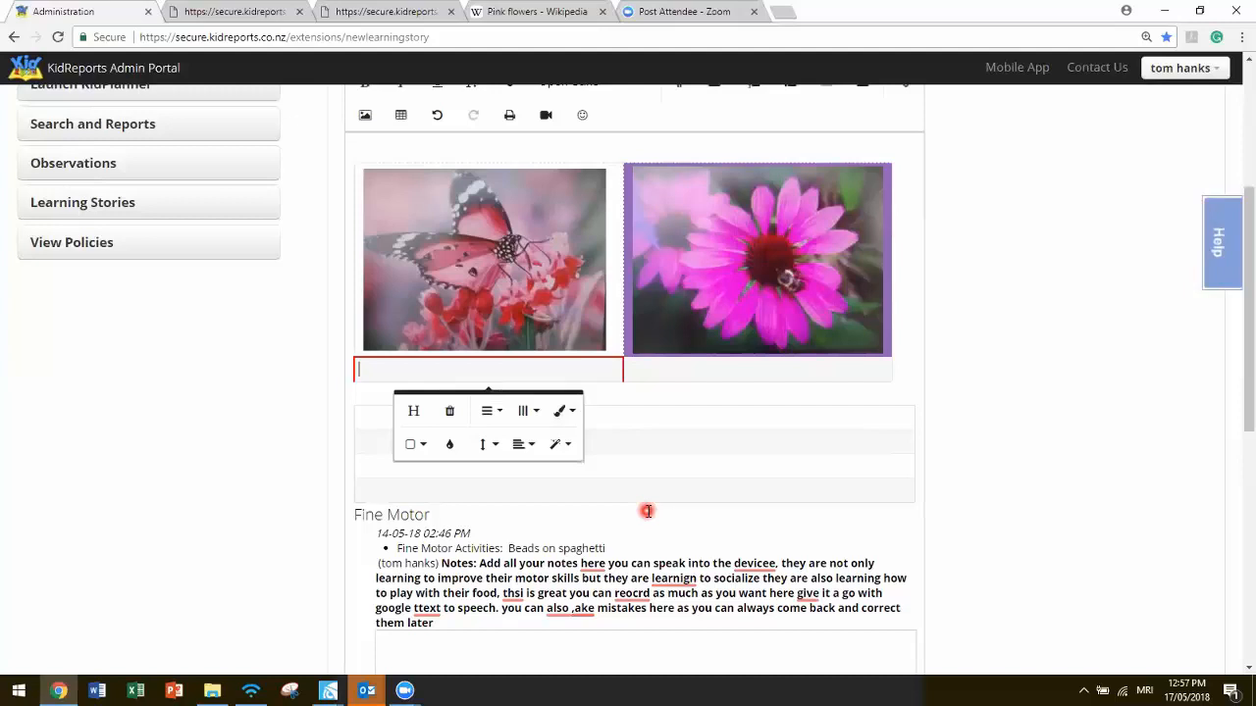
click(648, 373)
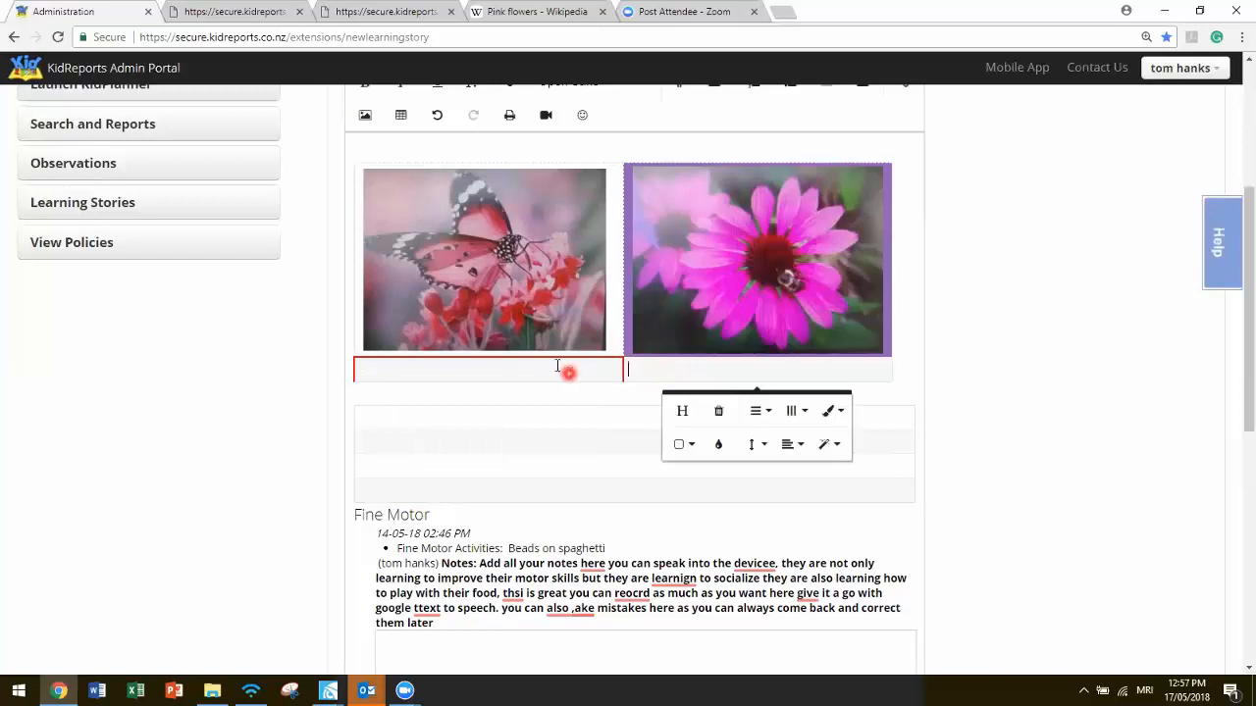
Select the butterfly picture in the table's first row
click(512, 287)
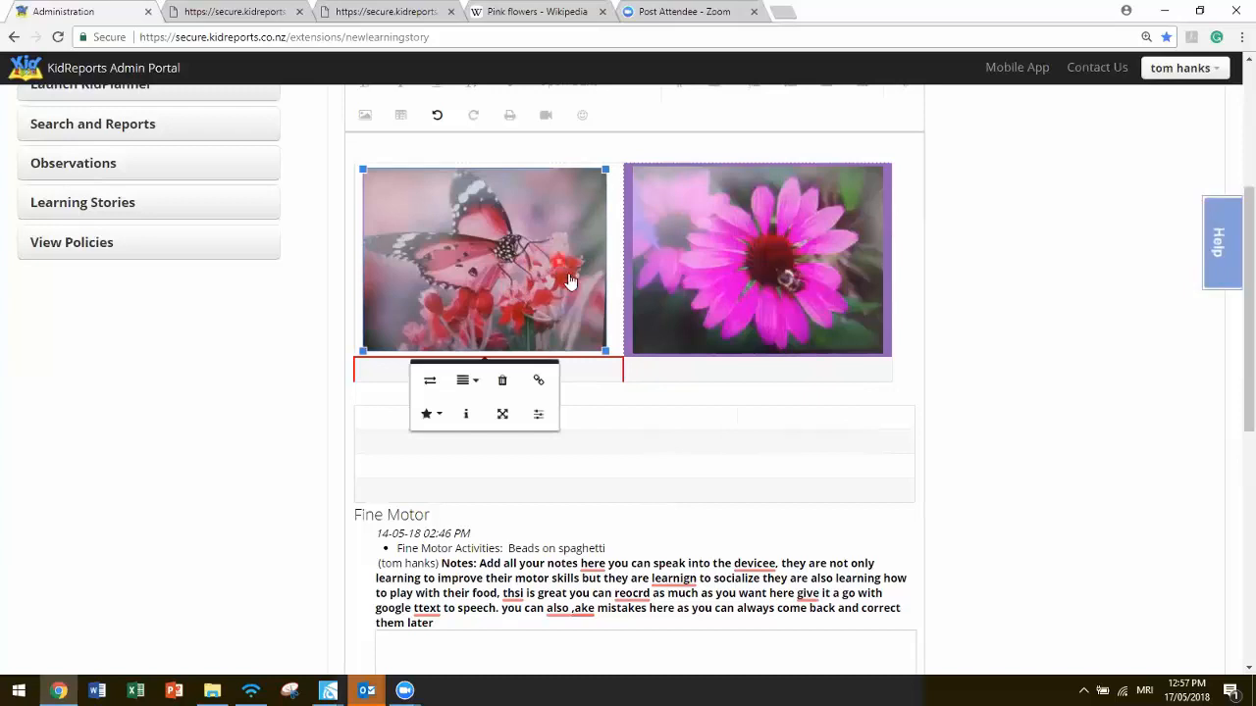